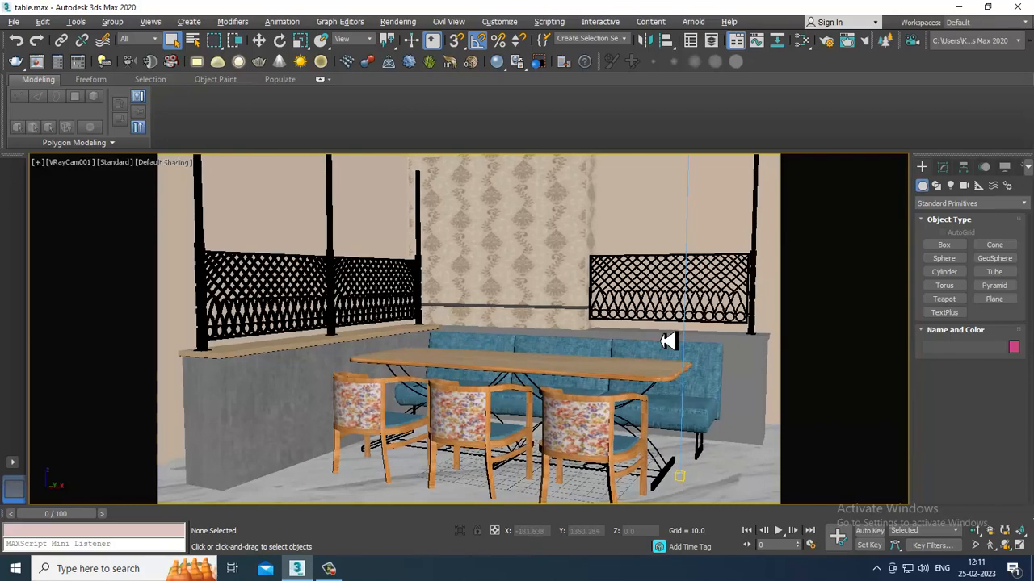
# Step: Draw a box about 337 long, 344 wide and 3.8 high in the top view, covering the dining area
pyautogui.press('p')
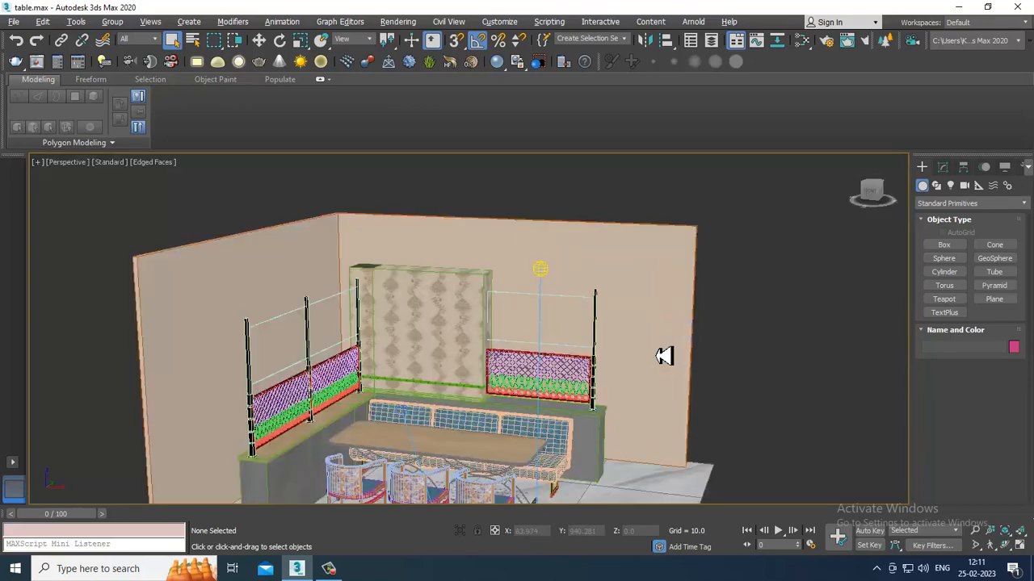
pyautogui.scroll(-4, 664, 356)
pyautogui.scroll(2, 614, 364)
pyautogui.keyDown('alt'); pyautogui.moveTo(676, 393); pyautogui.dragTo(648, 385, button='middle'); pyautogui.keyUp('alt')
pyautogui.moveTo(648, 386); pyautogui.dragTo(650, 343, button='middle')
pyautogui.click(947, 247)
pyautogui.hotkey('alt', 'w')
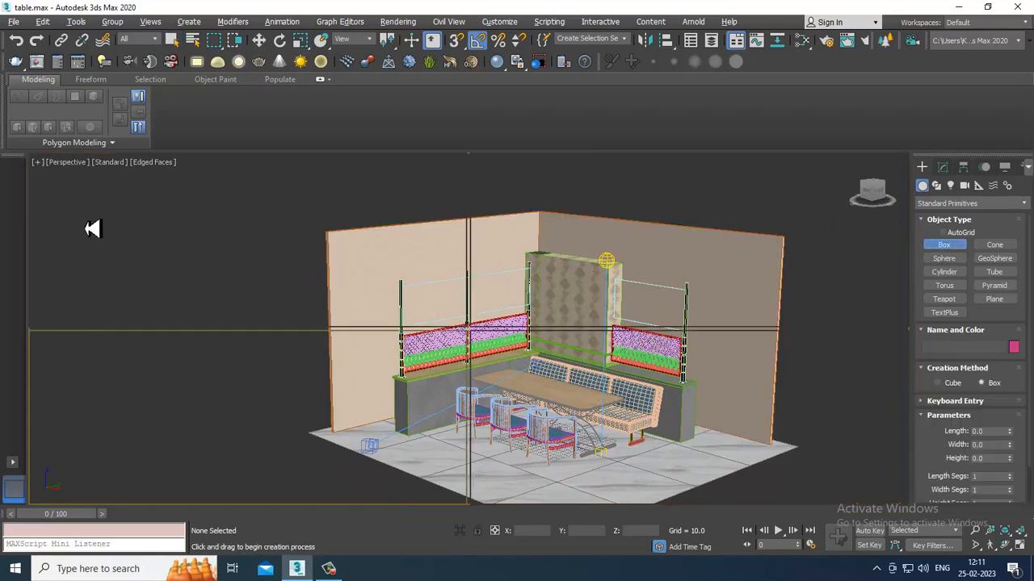
pyautogui.click(316, 253)
pyautogui.hotkey('alt', 'w')
pyautogui.moveTo(344, 249); pyautogui.dragTo(366, 295, button='middle')
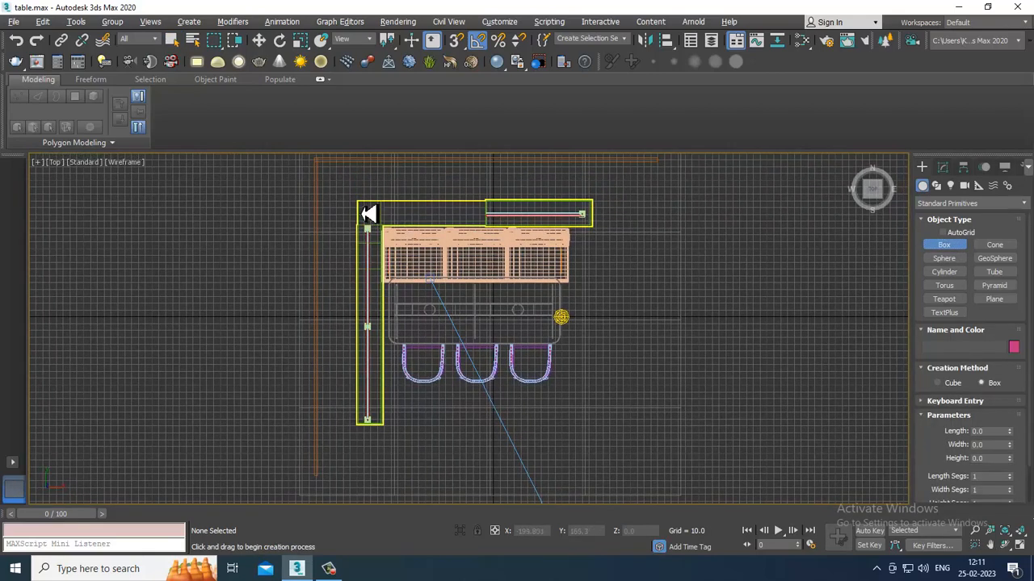
pyautogui.moveTo(361, 212); pyautogui.dragTo(605, 441)
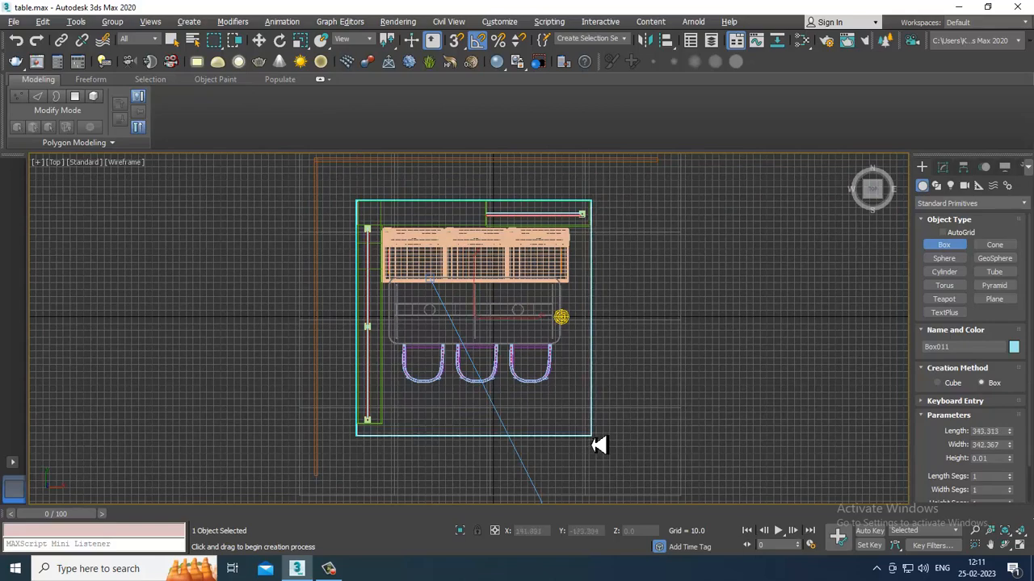
pyautogui.click(597, 441)
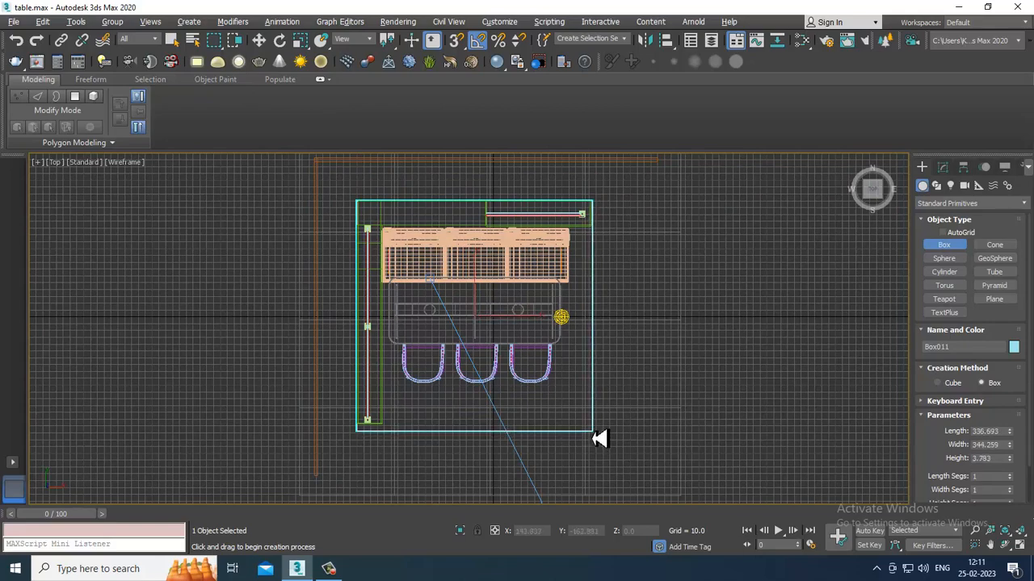
# Step: Scale the new box uniformly to about 149 percent and raise it to about Z 318.6 as a ceiling over the walls
pyautogui.press('w')
pyautogui.hotkey('alt', 'w')
pyautogui.rightClick(459, 457)
pyautogui.hotkey('alt', 'w')
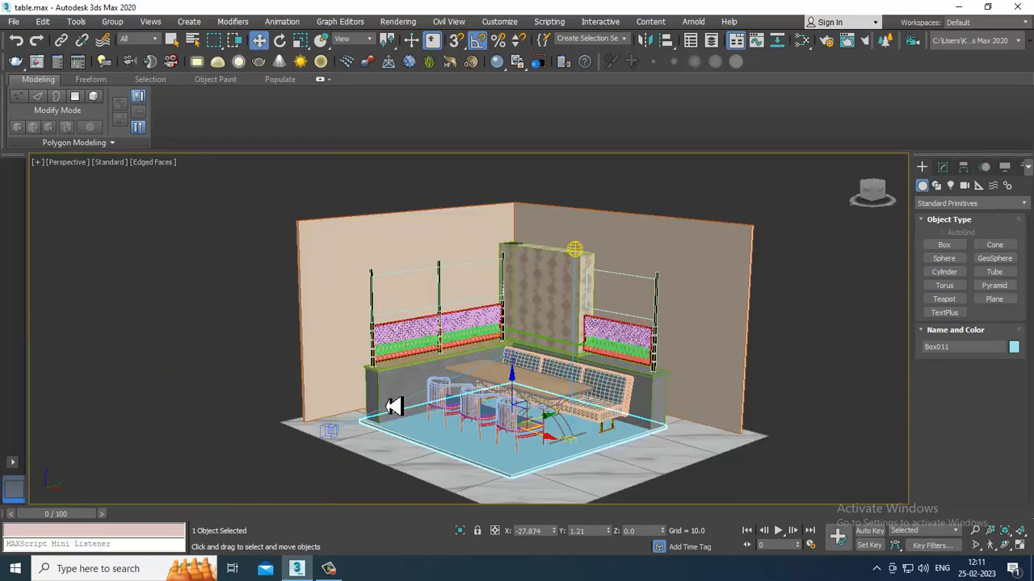
pyautogui.press('r')
pyautogui.moveTo(517, 435); pyautogui.dragTo(496, 402)
pyautogui.press('r')
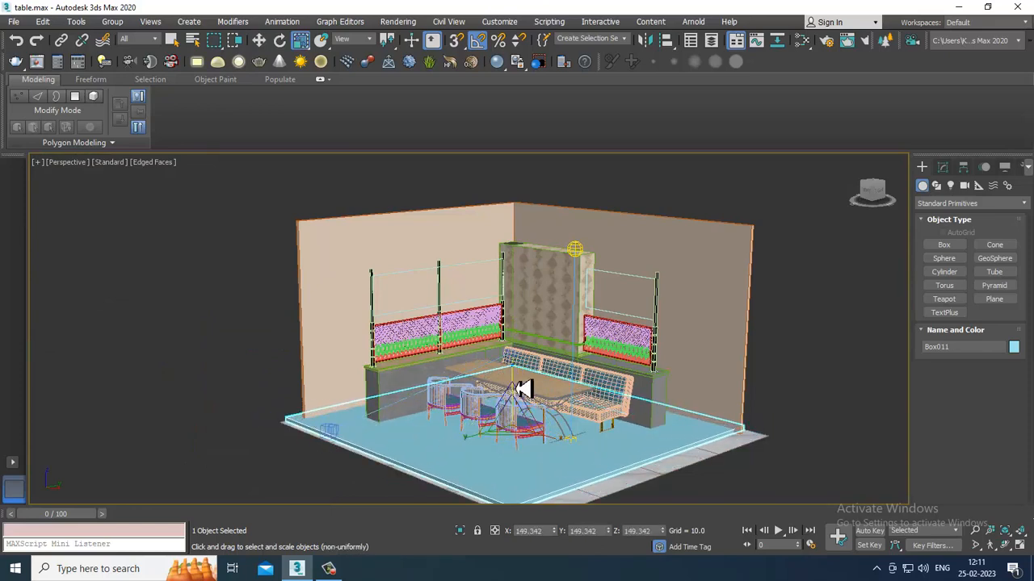
pyautogui.click(522, 387)
pyautogui.press('w')
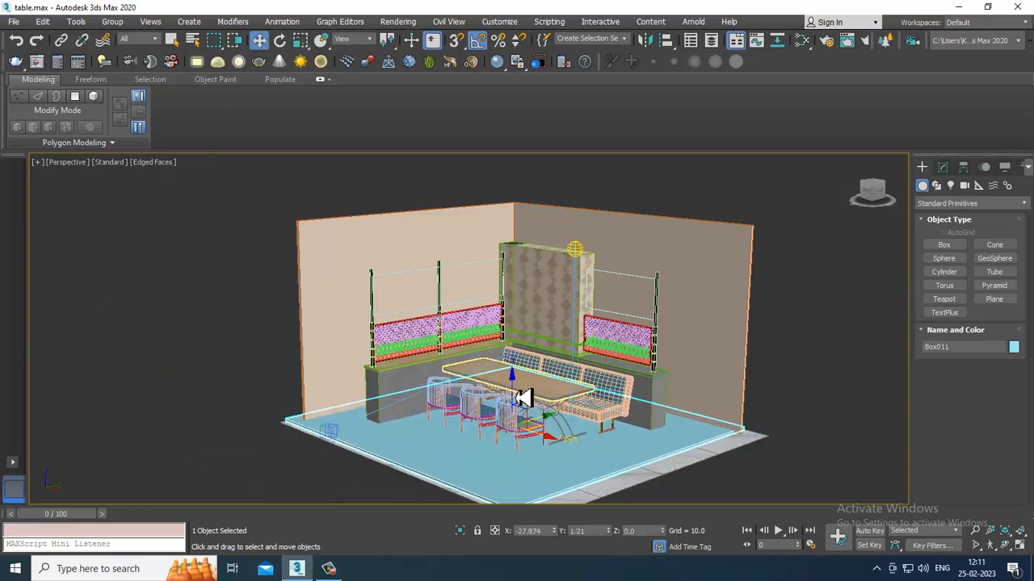
pyautogui.moveTo(524, 397); pyautogui.dragTo(548, 194)
# Step: Thicken the ceiling box by scaling it vertically to about 186 percent in the front view
pyautogui.hotkey('alt', 'w')
pyautogui.moveTo(698, 222); pyautogui.dragTo(666, 215, button='middle')
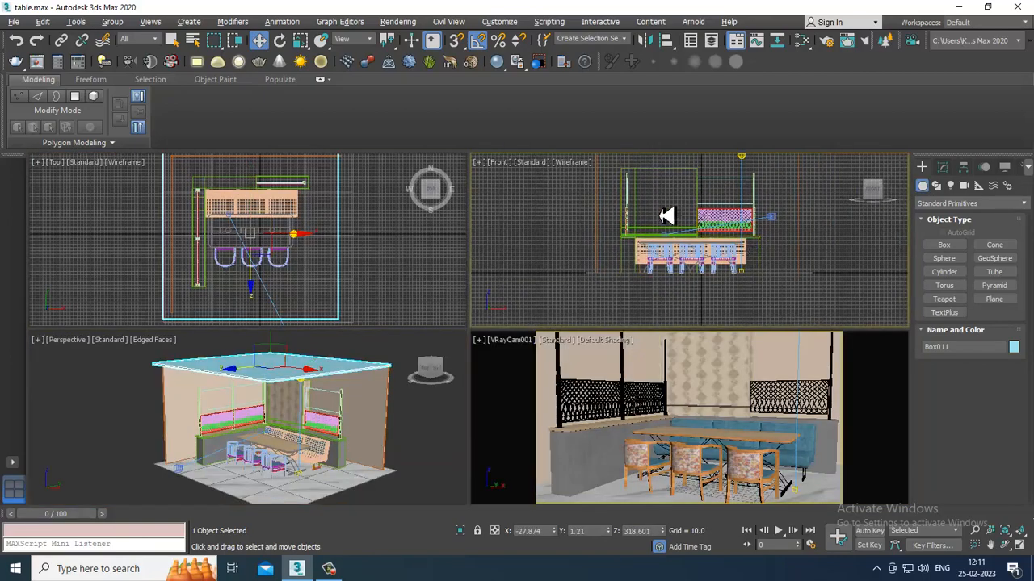
pyautogui.hotkey('alt', 'w')
pyautogui.scroll(8, 670, 272)
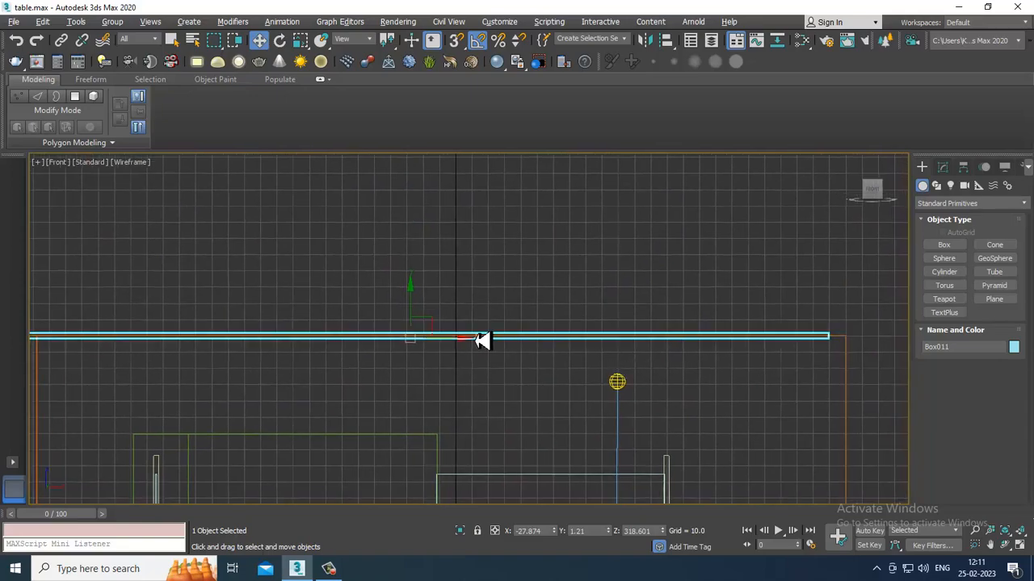
pyautogui.moveTo(482, 340); pyautogui.dragTo(667, 320, button='middle')
pyautogui.press('r')
pyautogui.moveTo(684, 291); pyautogui.dragTo(685, 231)
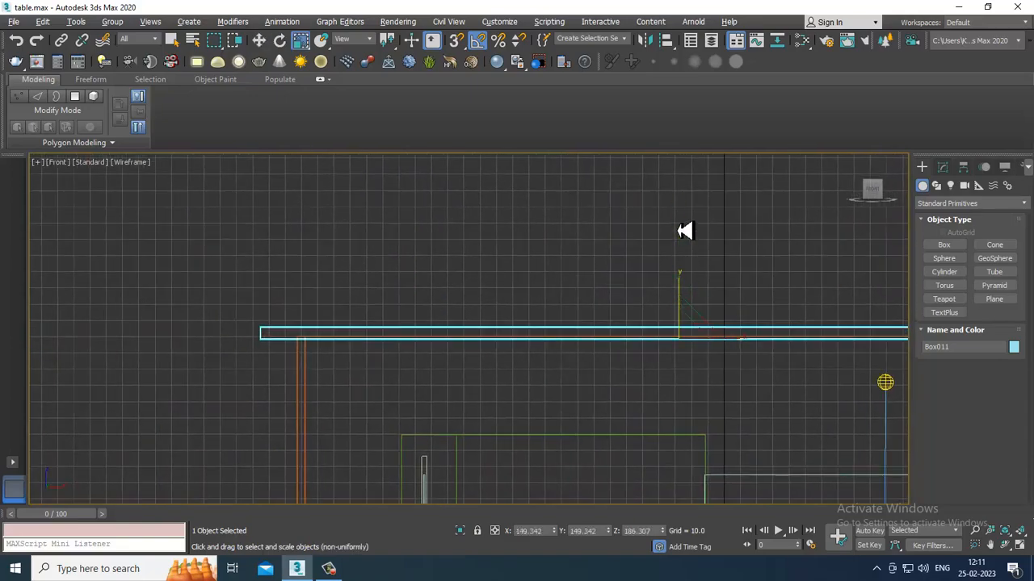
# Step: Move the ceiling box in the top view to about X -14.3, Y -9.6, aligning it with the outer wall corner
pyautogui.press('w')
pyautogui.hotkey('alt', 'w')
pyautogui.moveTo(307, 235); pyautogui.dragTo(279, 228, button='middle')
pyautogui.hotkey('alt', 'w')
pyautogui.scroll(-2, 391, 259)
pyautogui.moveTo(392, 259); pyautogui.dragTo(420, 265, button='middle')
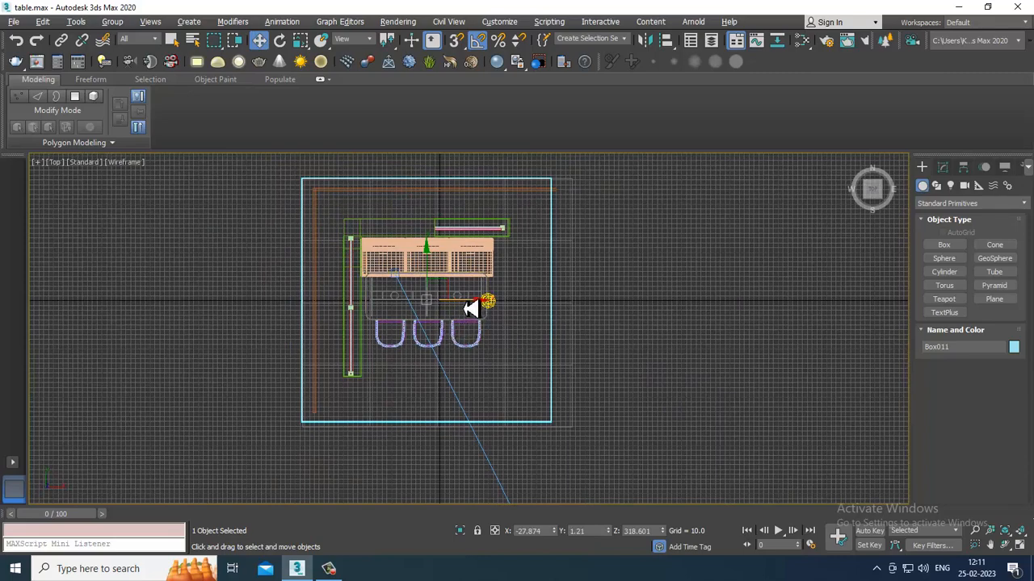
pyautogui.moveTo(474, 304); pyautogui.dragTo(479, 305)
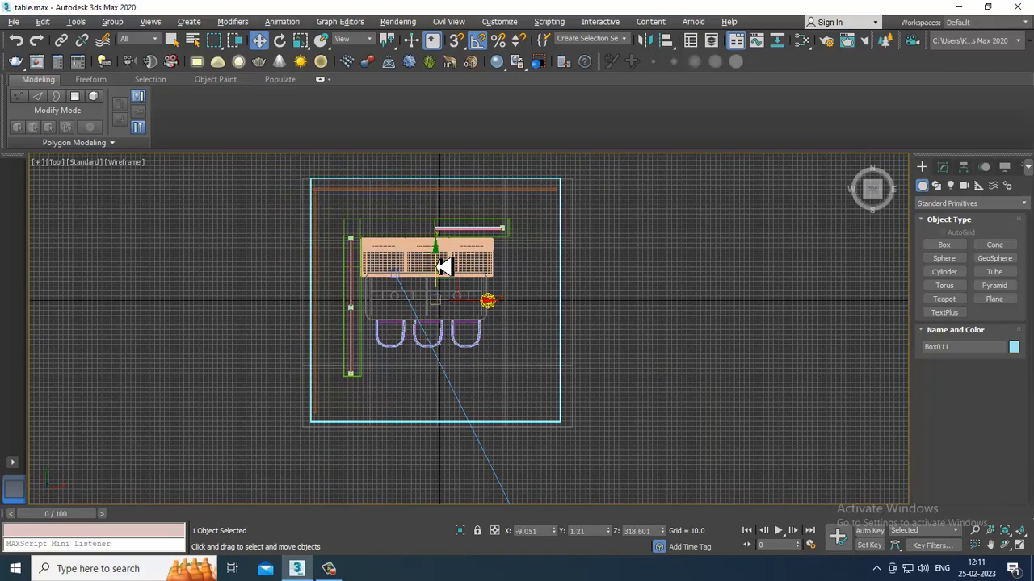
pyautogui.moveTo(438, 266); pyautogui.dragTo(439, 273)
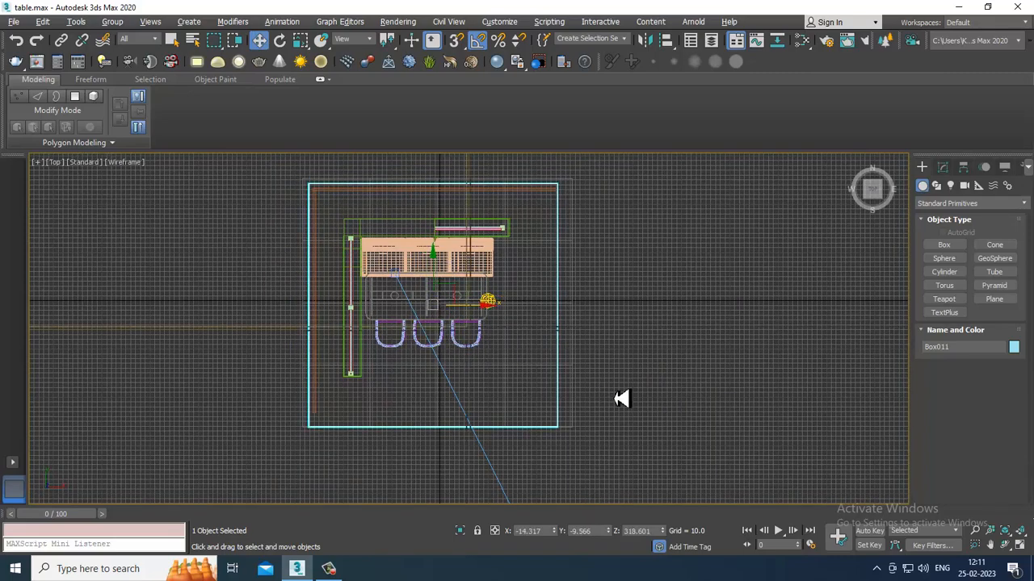
# Step: Assign the lowest VRayMtl material in the Slate Material Editor's node view to the ceiling box, and put the editor away
pyautogui.hotkey('alt', 'w')
pyautogui.hotkey('alt', 'w')
pyautogui.keyDown('alt'); pyautogui.moveTo(414, 458); pyautogui.dragTo(497, 393, button='middle'); pyautogui.keyUp('alt')
pyautogui.press('m')
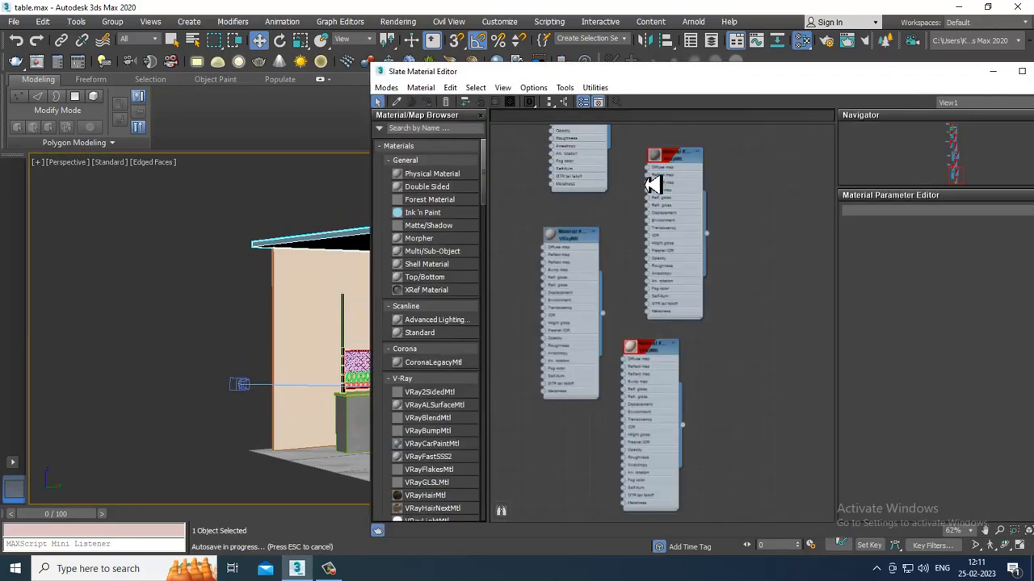
pyautogui.click(667, 357)
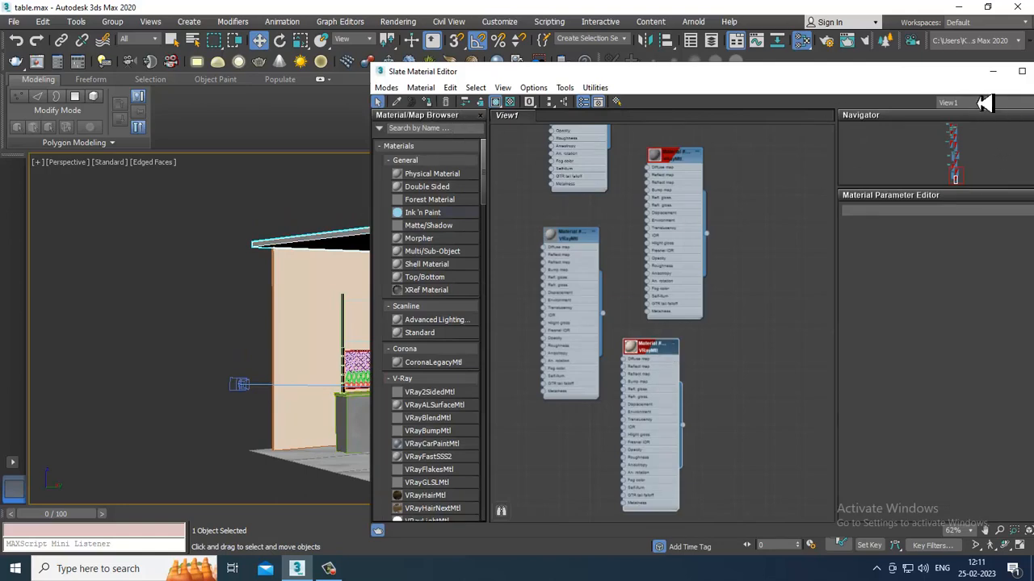
pyautogui.click(994, 75)
pyautogui.keyDown('alt'); pyautogui.moveTo(765, 373); pyautogui.dragTo(705, 366, button='middle'); pyautogui.keyUp('alt')
pyautogui.scroll(4, 670, 386)
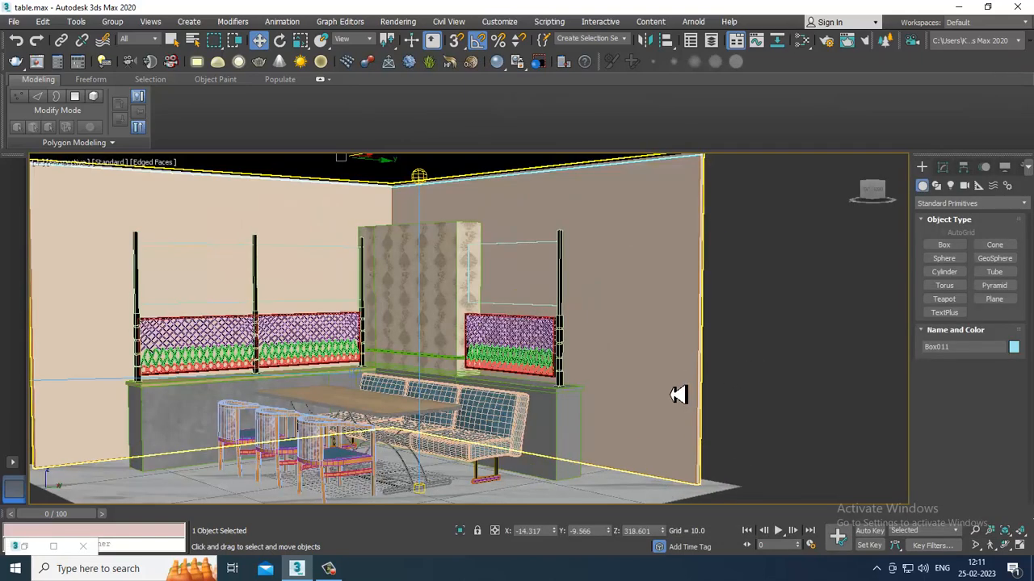
# Step: Select the target photometric light below the ceiling and start V-Ray IPR in the maximized camera viewport
pyautogui.hotkey('alt', 'w')
pyautogui.click(755, 382)
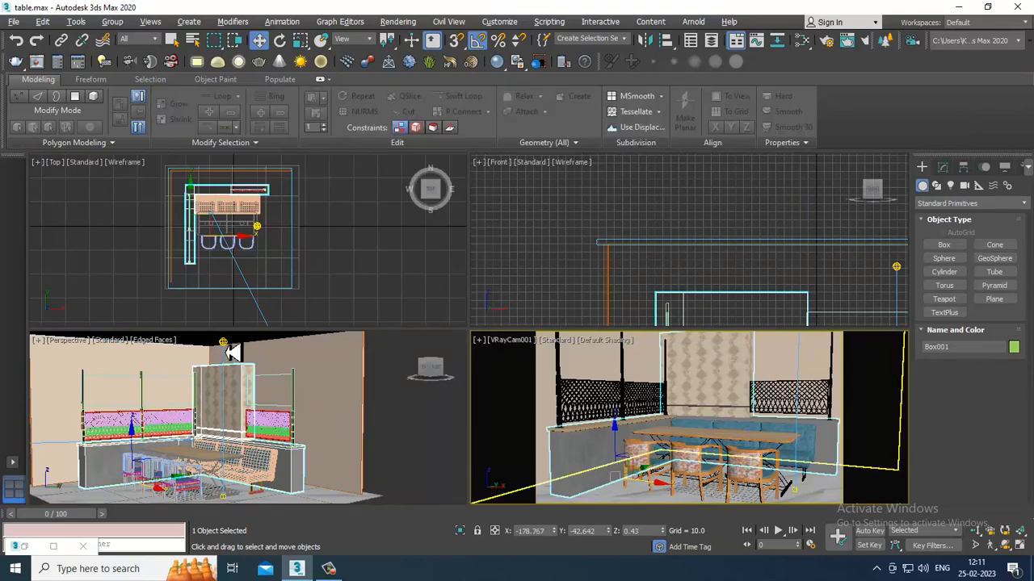
pyautogui.click(226, 345)
pyautogui.moveTo(373, 428); pyautogui.dragTo(396, 428, button='middle')
pyautogui.hotkey('alt', 'w')
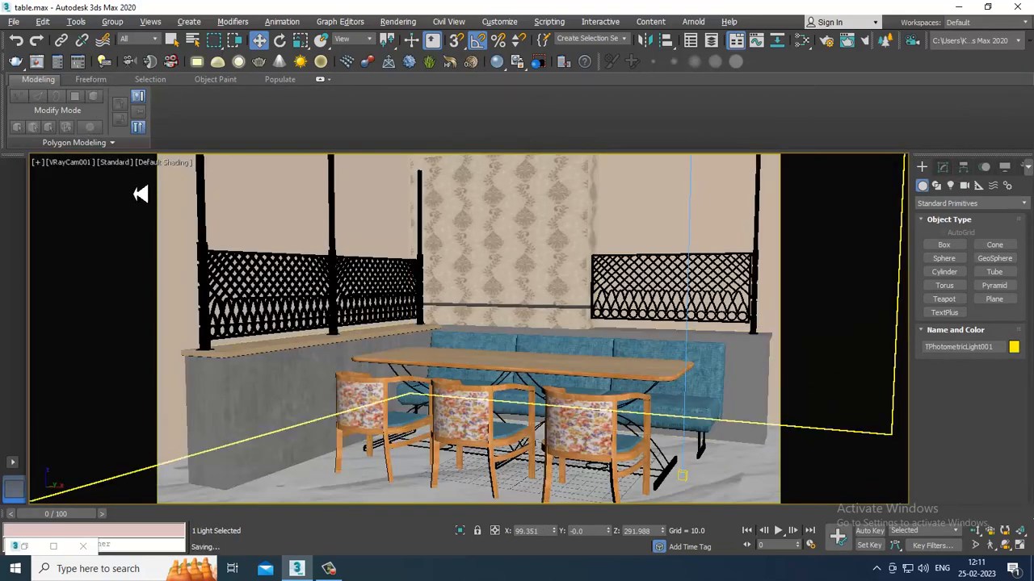
pyautogui.click(121, 164)
pyautogui.click(185, 190)
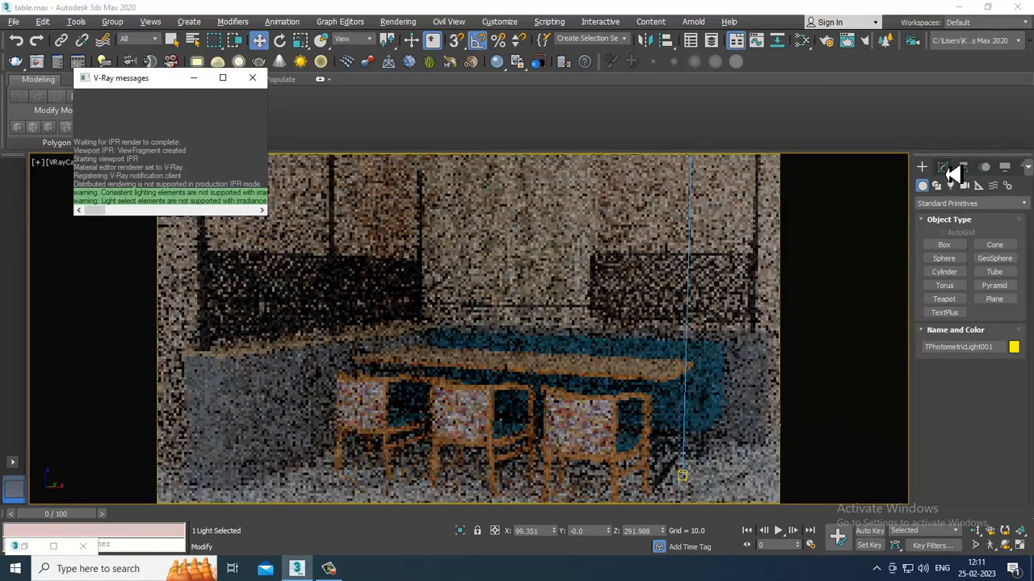
# Step: Try the 100W Halogen Bulb template on the selected light and turn its Targeted option back on
pyautogui.click(942, 166)
pyautogui.click(1016, 399)
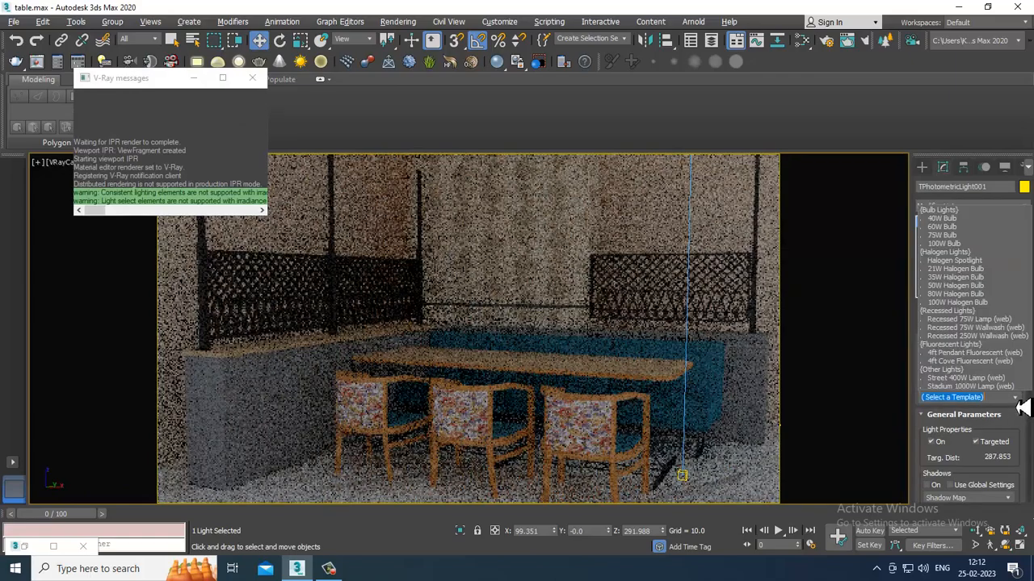
pyautogui.click(981, 303)
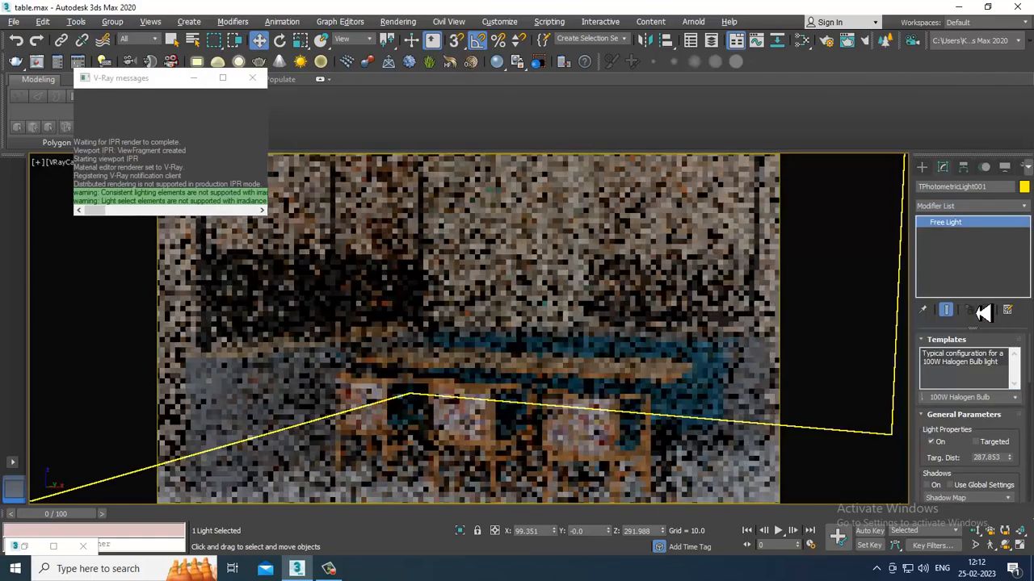
pyautogui.click(975, 443)
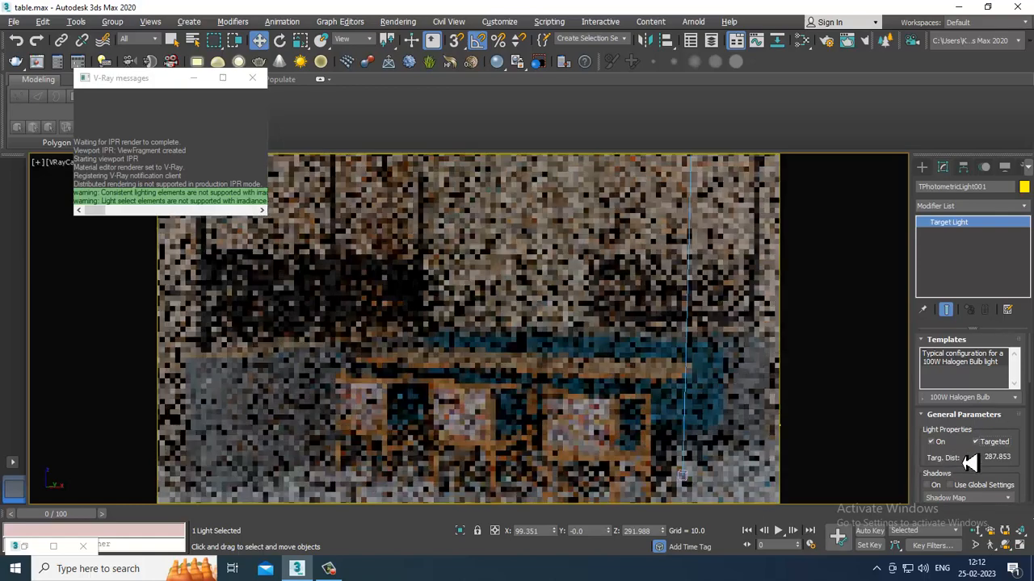
pyautogui.click(934, 417)
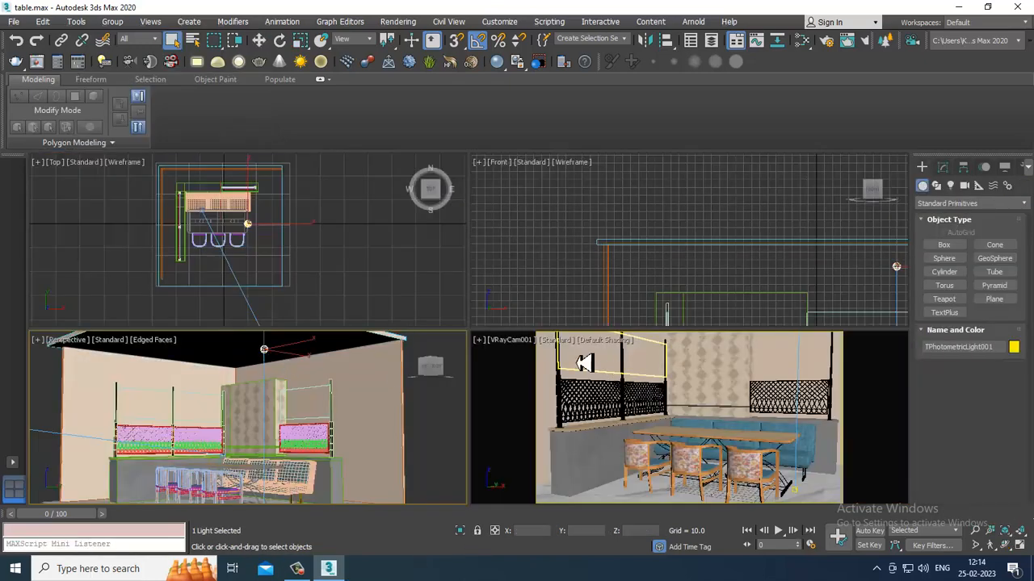
# Step: Apply the 100W Halogen Bulb template to the photometric light and make it targeted again
pyautogui.click(942, 168)
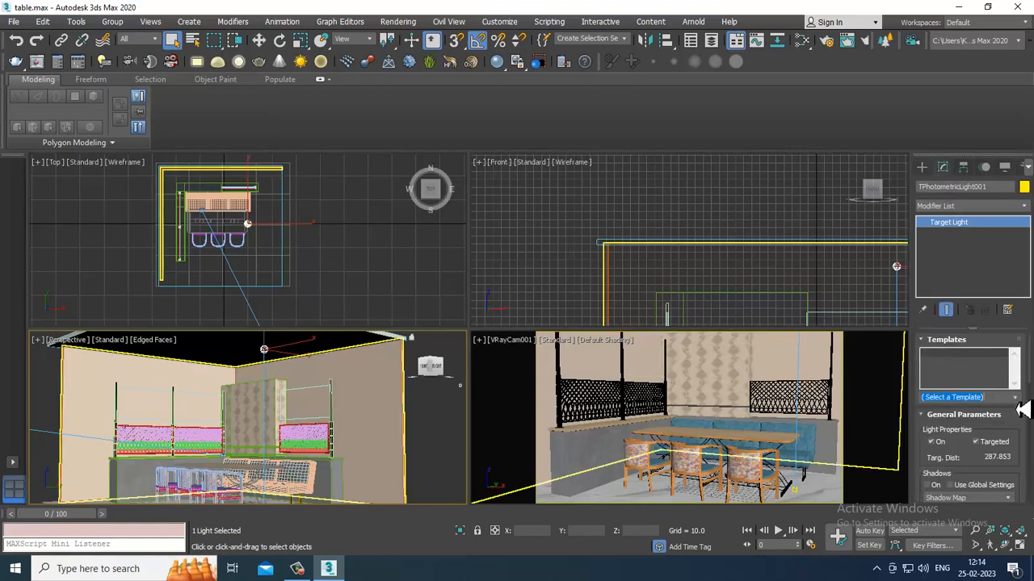
pyautogui.click(965, 397)
pyautogui.click(957, 302)
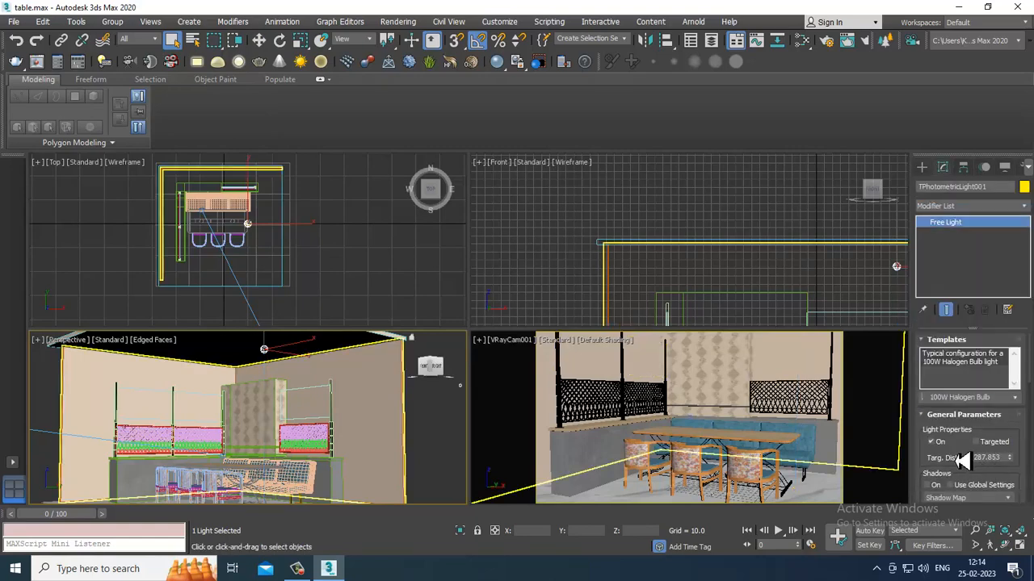
pyautogui.click(966, 441)
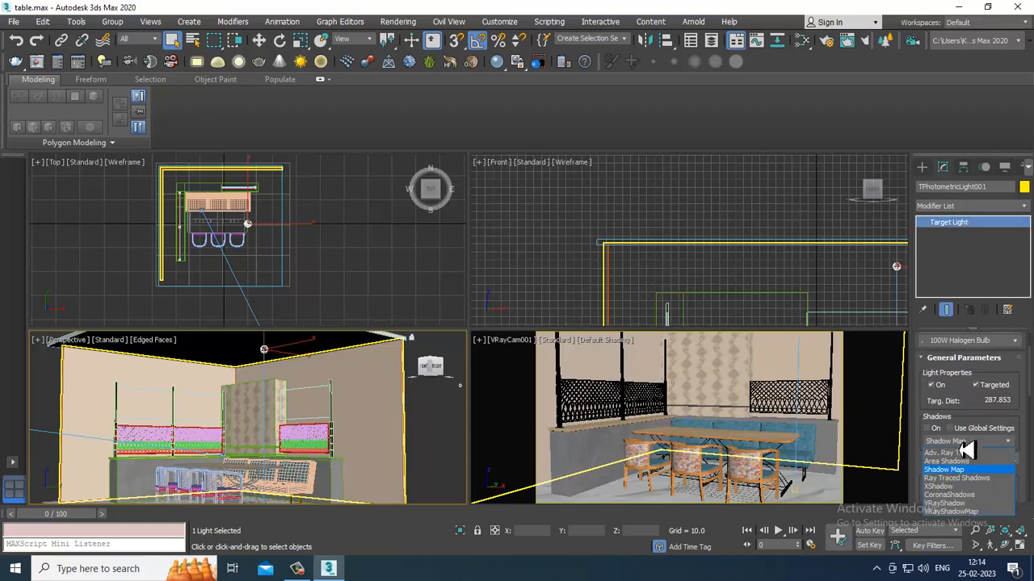
# Step: Turn on the light's shadows with the VRayShadow type and set its light distribution to Uniform Diffuse
pyautogui.click(928, 435)
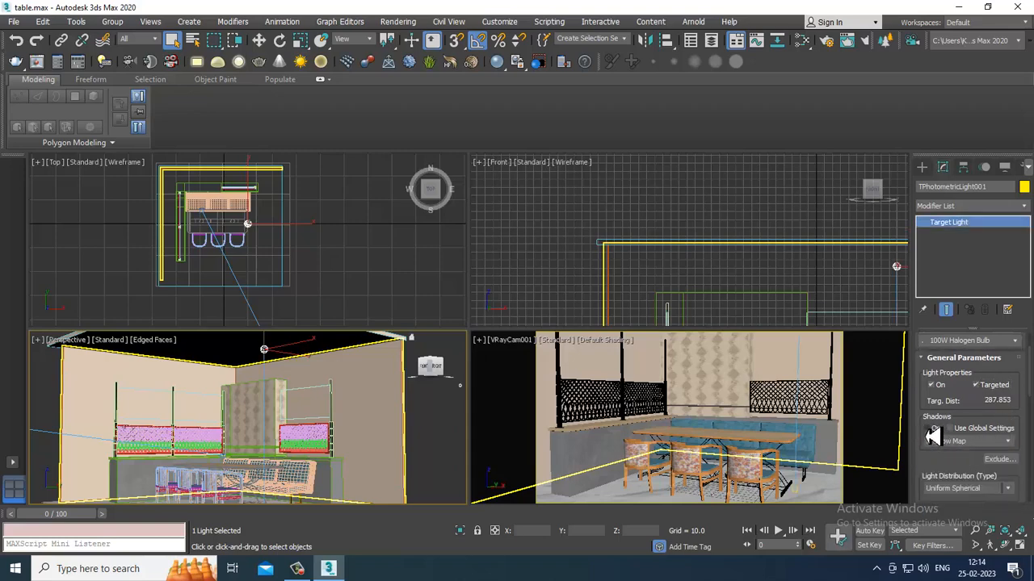
pyautogui.click(965, 442)
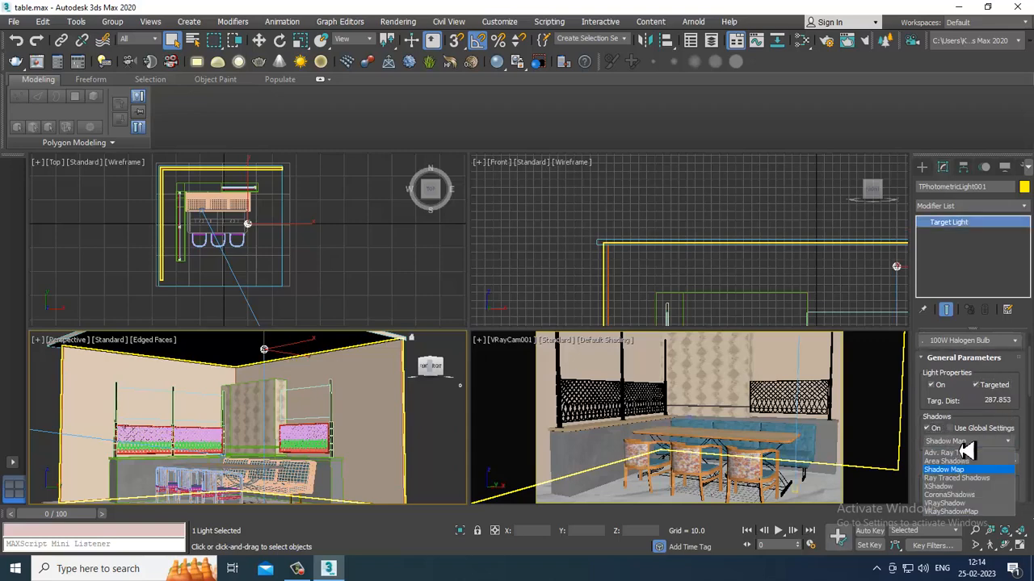
pyautogui.click(979, 503)
pyautogui.scroll(-3, 978, 440)
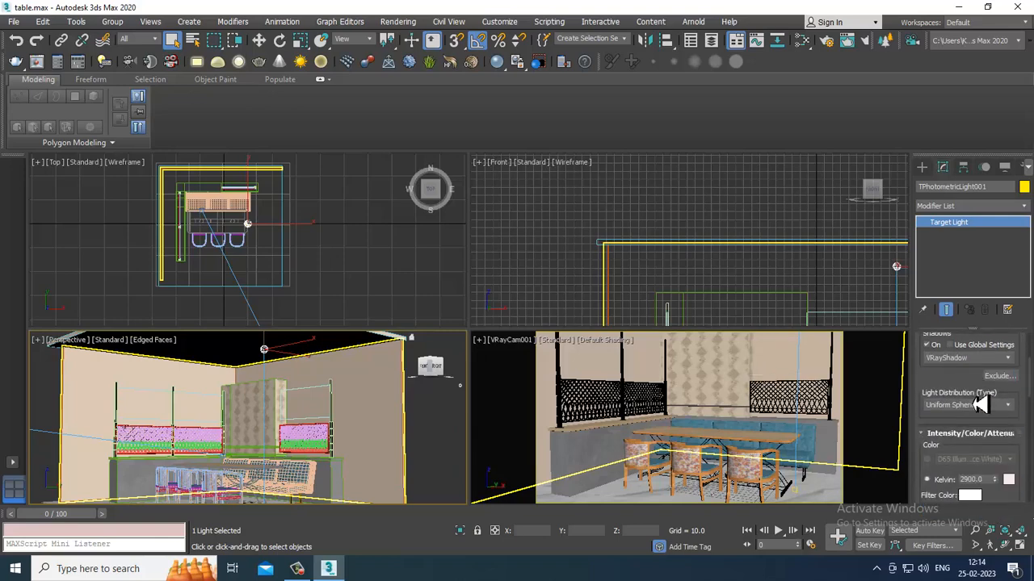
pyautogui.click(1009, 408)
pyautogui.click(993, 444)
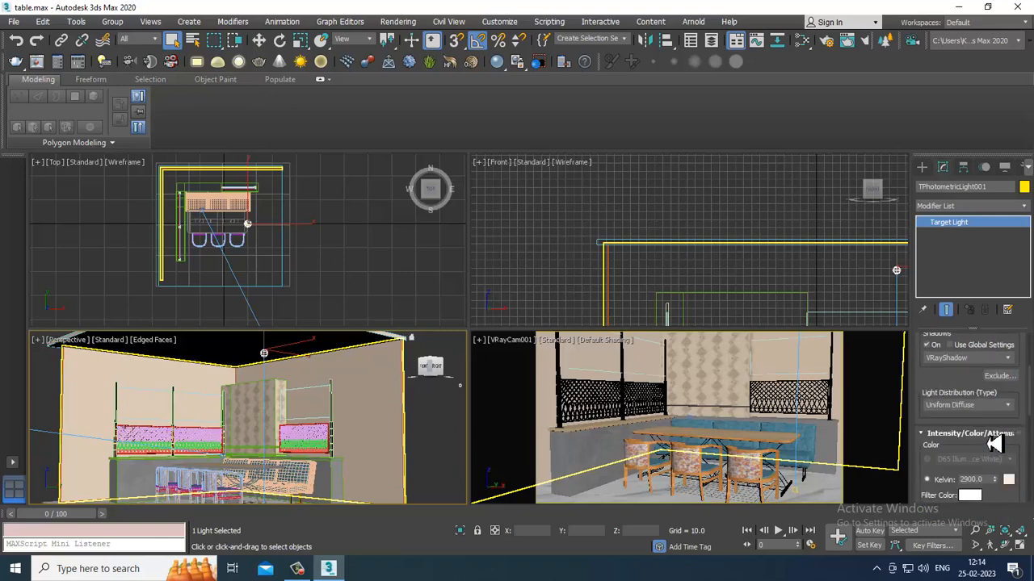
# Step: Start V-Ray IPR in the VRayCam001 viewport to preview the light's effect
pyautogui.moveTo(974, 429); pyautogui.dragTo(973, 377)
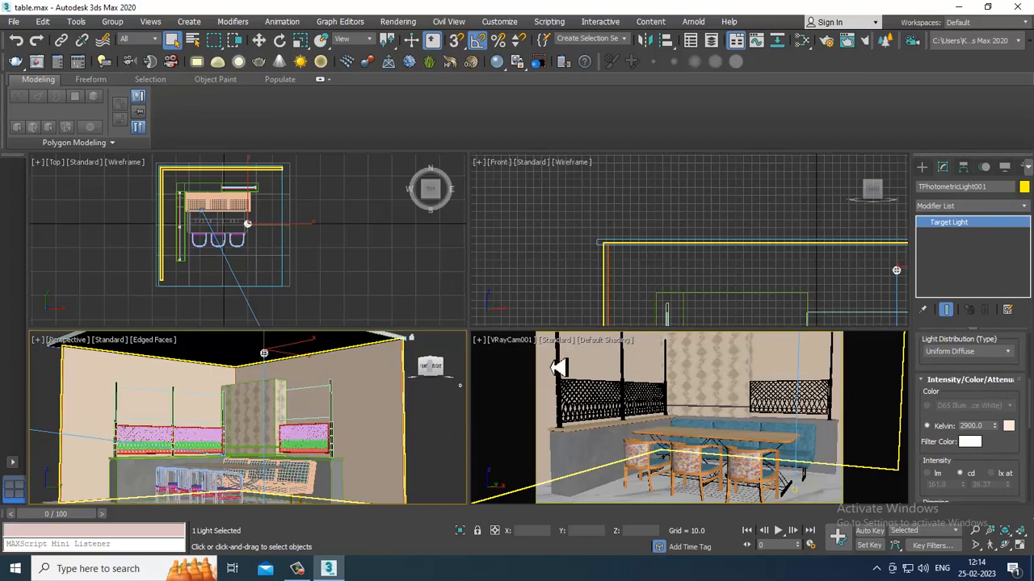
pyautogui.click(557, 340)
pyautogui.click(604, 380)
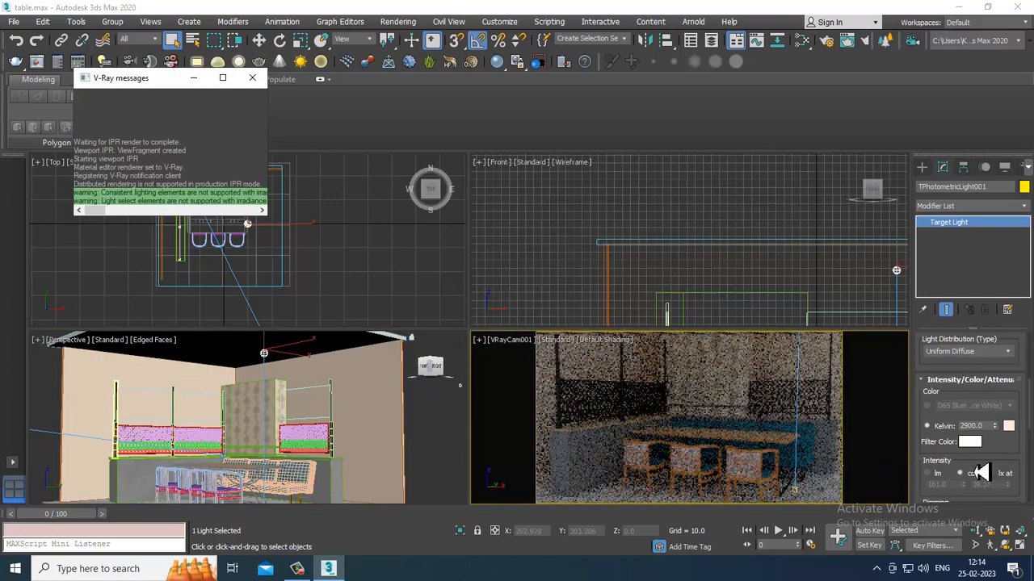
# Step: Try a dimming of 1134% and a color temperature of 3944 Kelvin on the photometric light
pyautogui.moveTo(997, 479); pyautogui.dragTo(1001, 415)
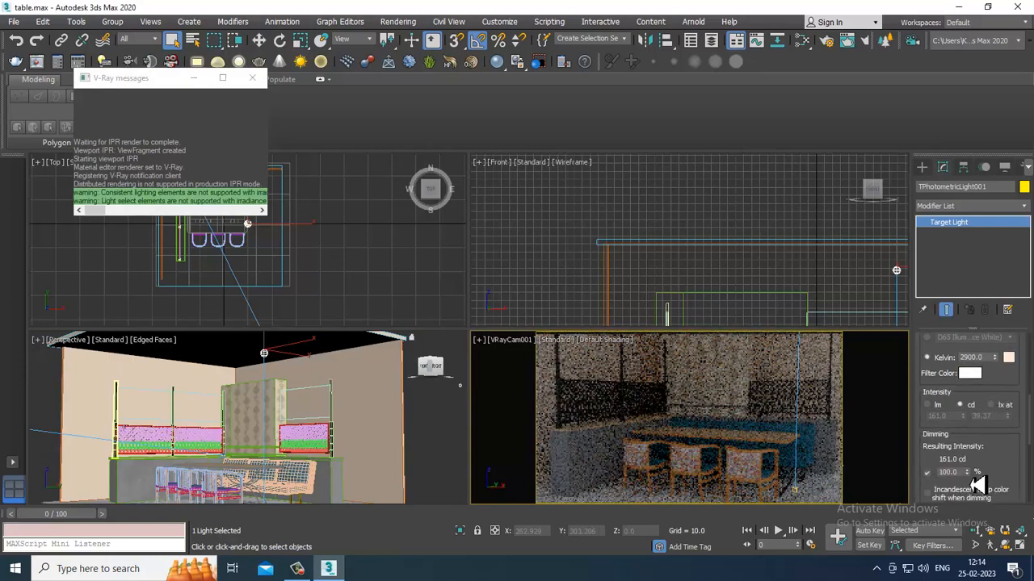
pyautogui.moveTo(967, 472); pyautogui.dragTo(1023, 336)
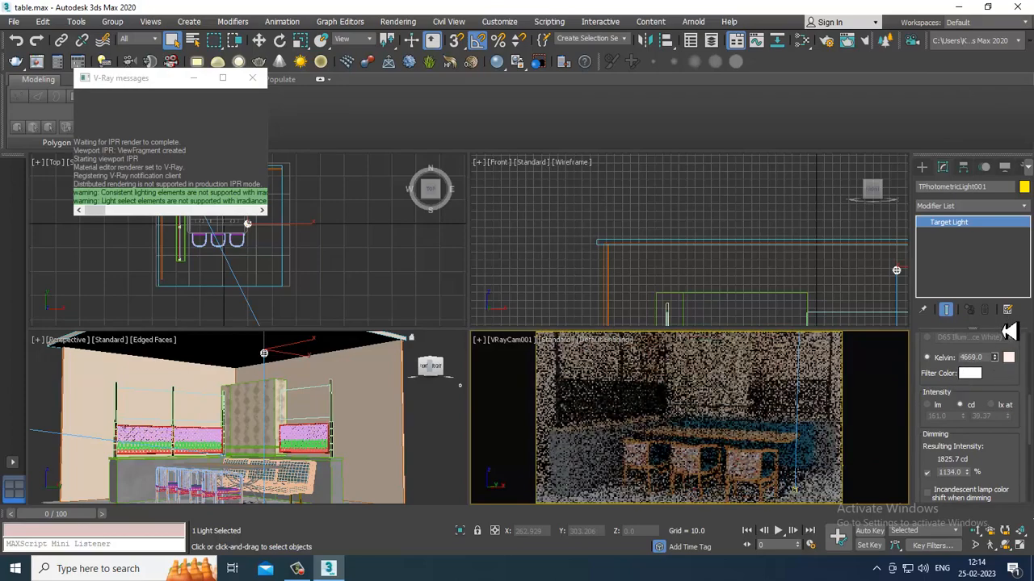
pyautogui.moveTo(1009, 331); pyautogui.dragTo(334, 436)
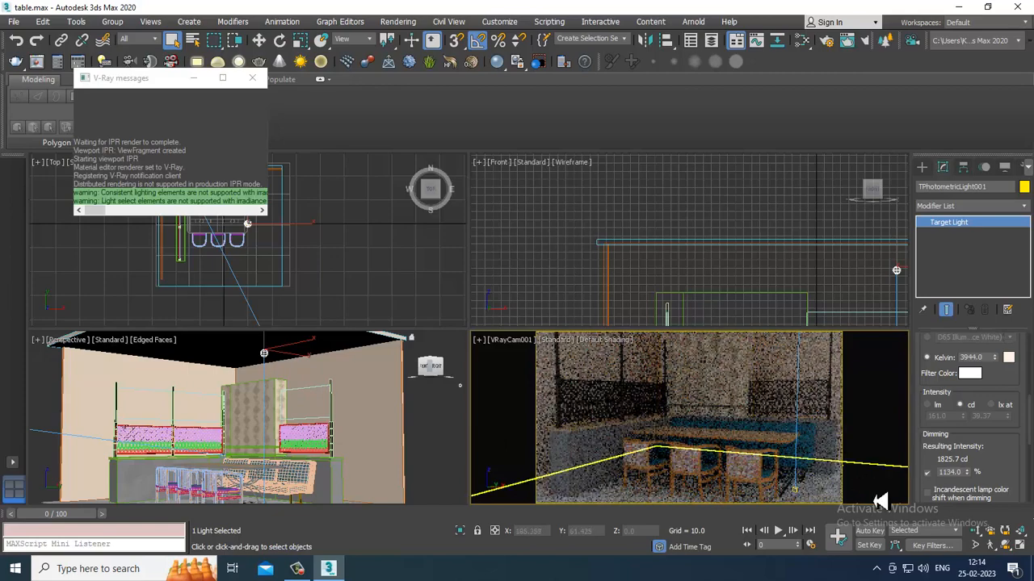
# Step: Switch the light's color to the Halogen (Warm) preset and raise its dimming to about 29218%
pyautogui.moveTo(998, 392); pyautogui.dragTo(1000, 476)
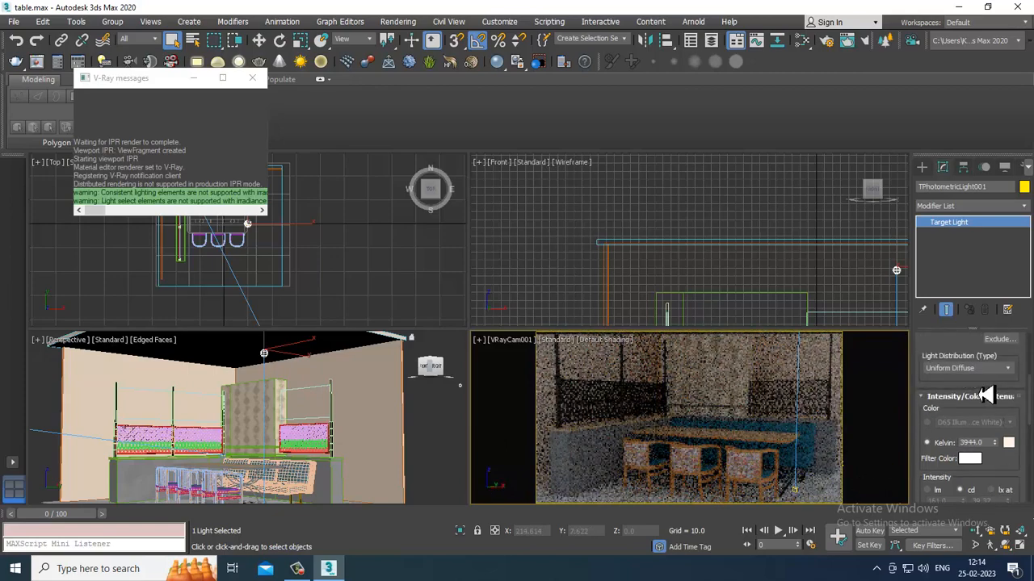
pyautogui.click(982, 425)
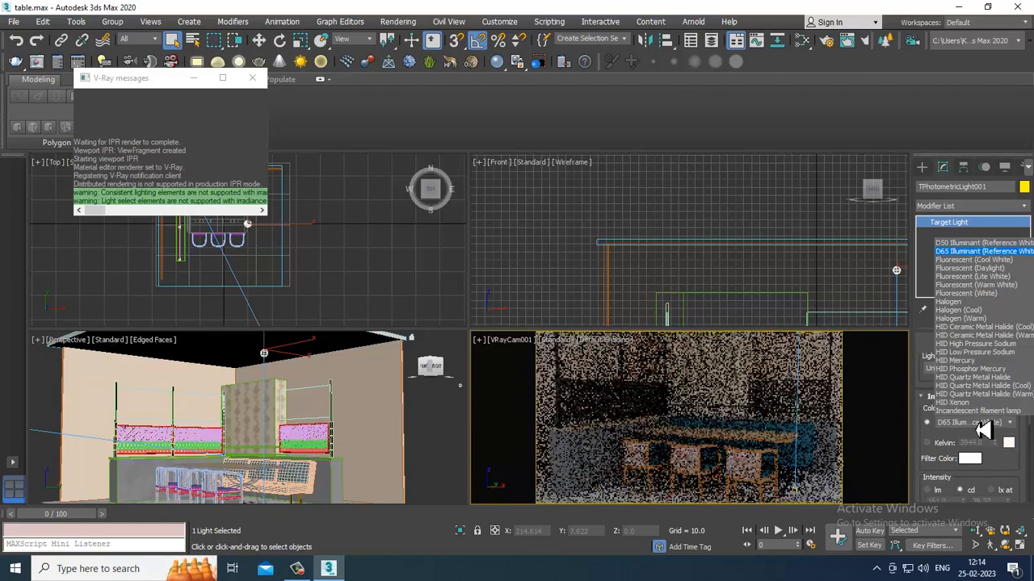
pyautogui.click(961, 319)
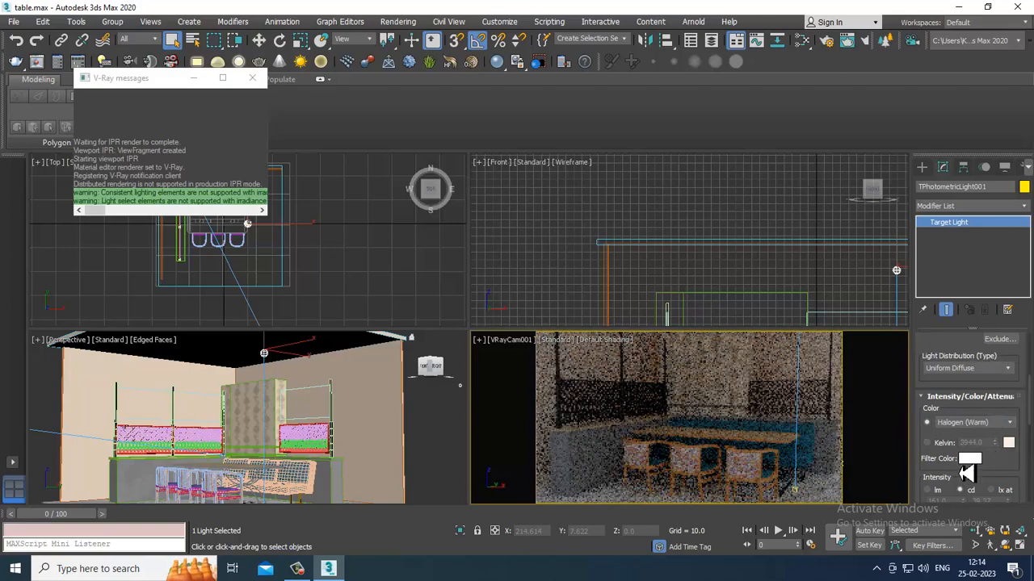
pyautogui.scroll(-3, 969, 488)
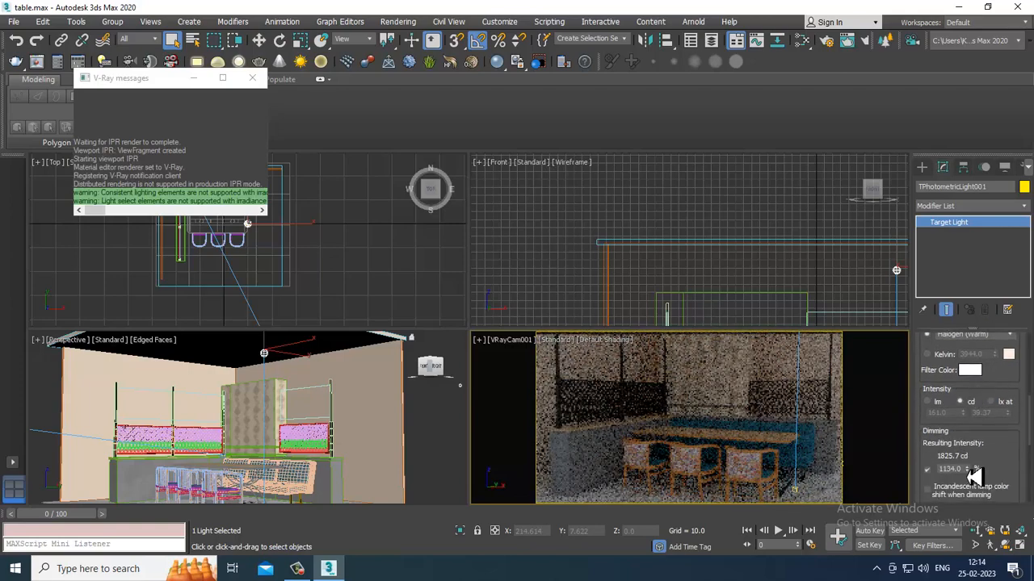
pyautogui.moveTo(970, 470); pyautogui.dragTo(1019, 416)
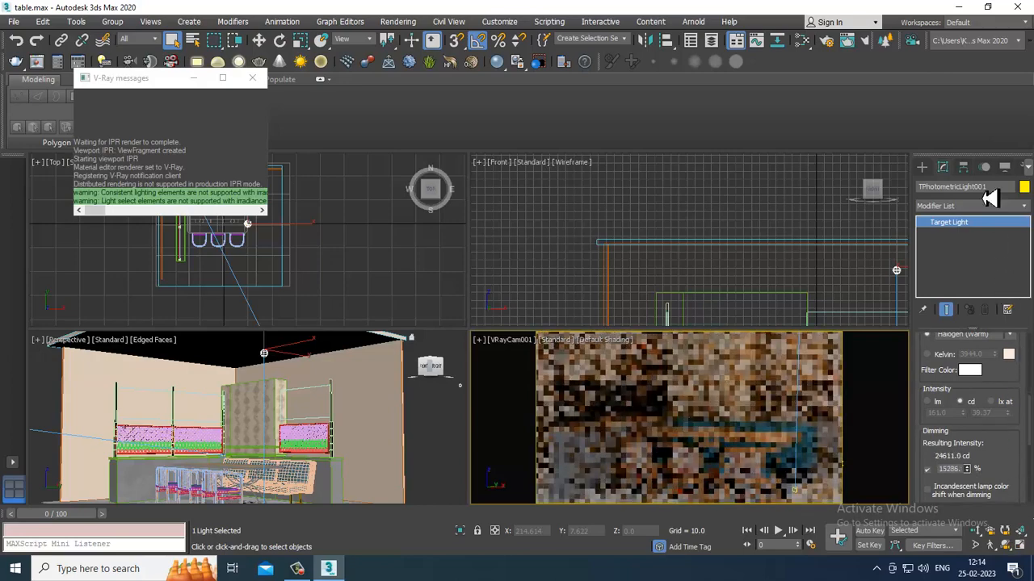
pyautogui.moveTo(983, 198); pyautogui.dragTo(983, 196)
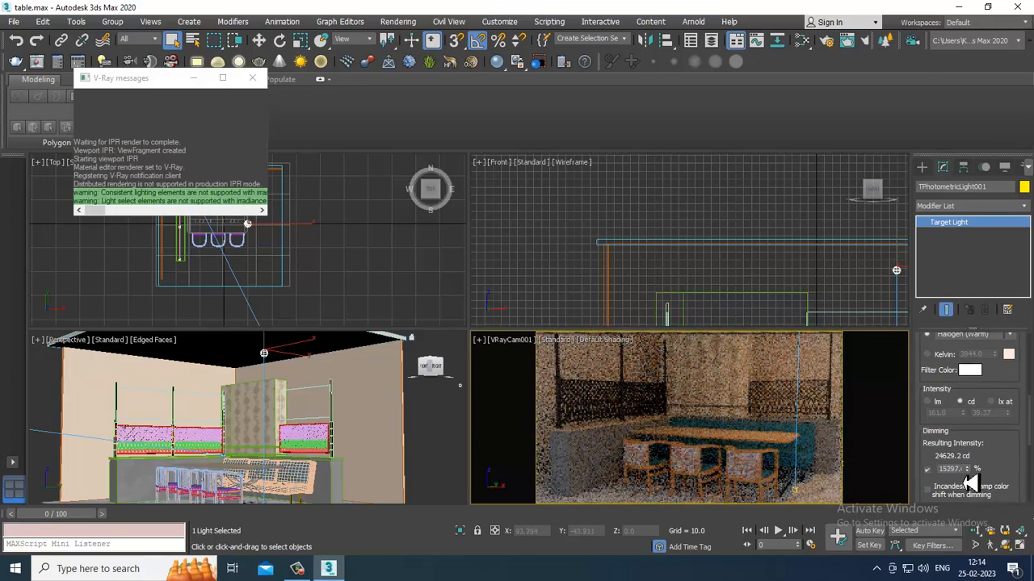
pyautogui.moveTo(975, 473); pyautogui.dragTo(981, 408)
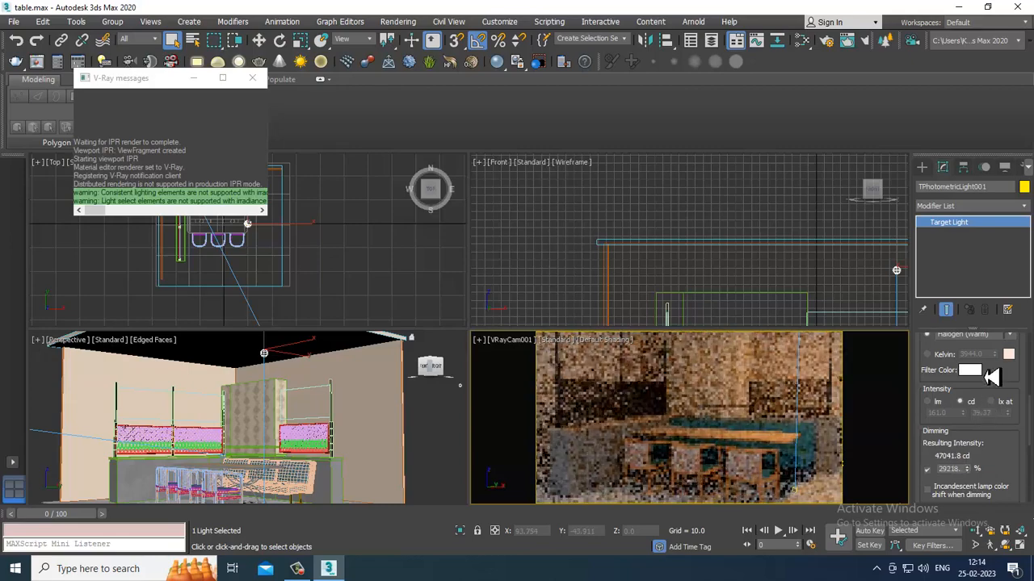
# Step: Try the Halogen (Cool) and HID Ceramic Metal Halide (Warm) color presets on the light
pyautogui.scroll(3, 986, 416)
pyautogui.click(1001, 413)
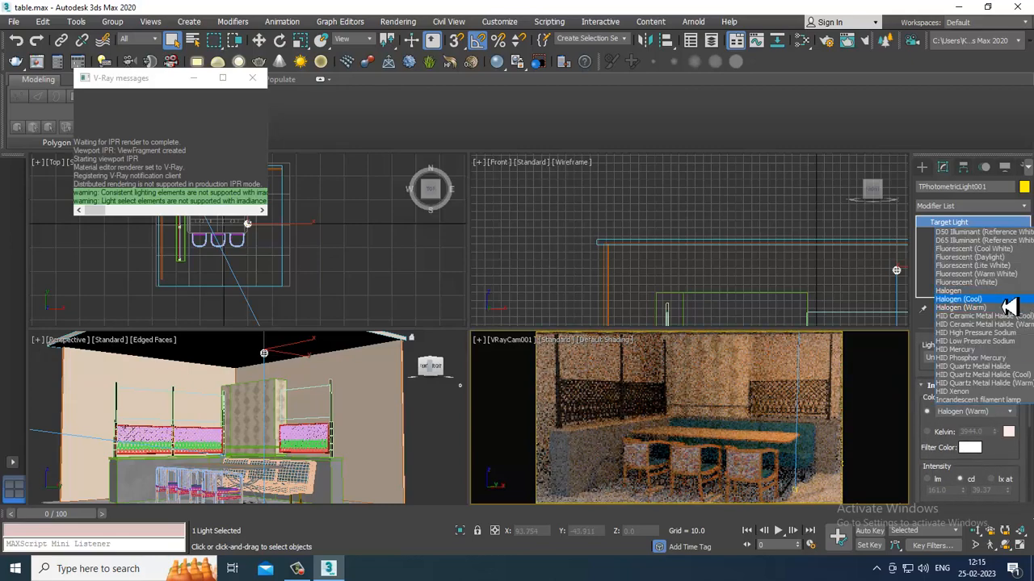
pyautogui.click(959, 299)
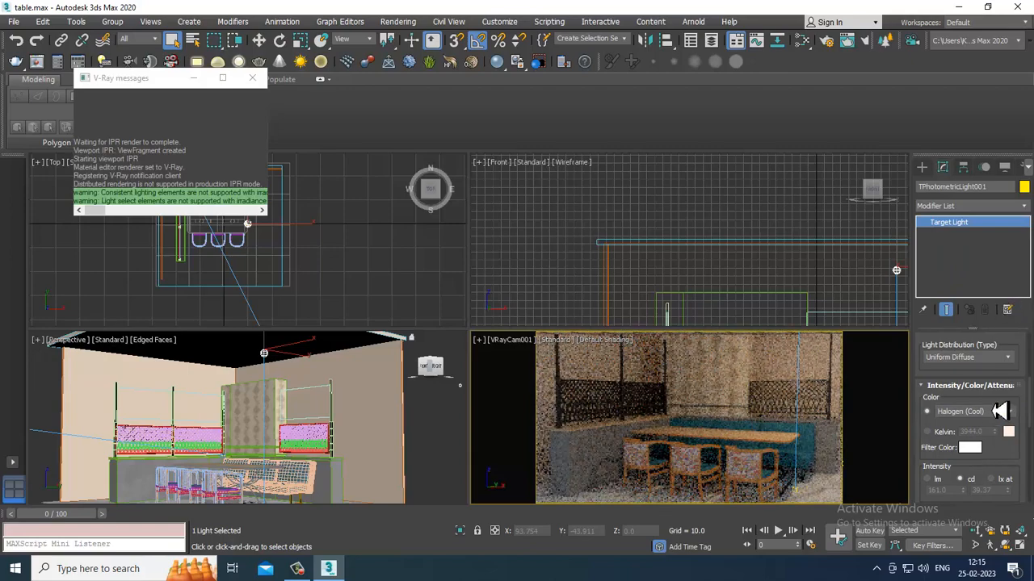
pyautogui.click(1001, 412)
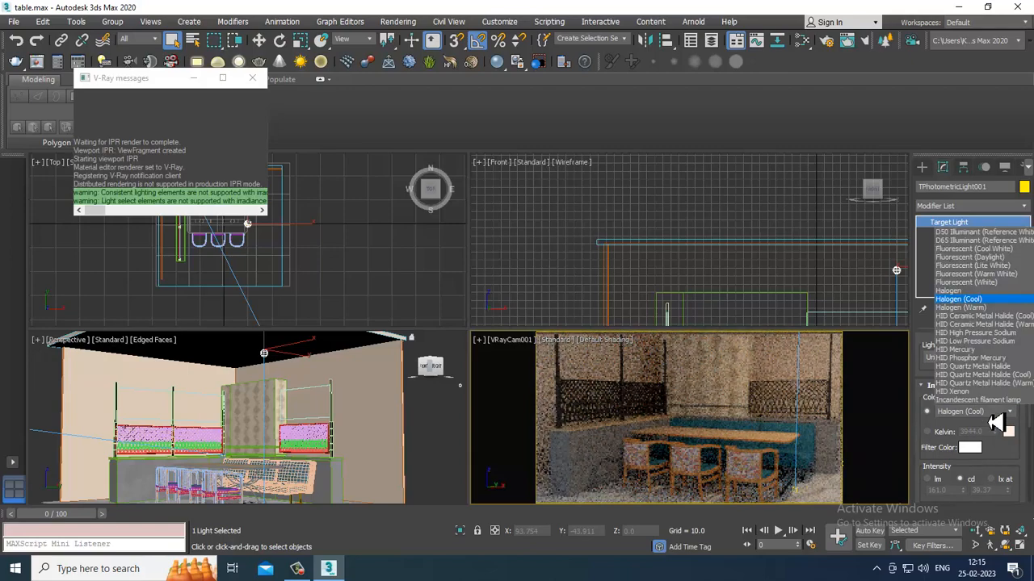
pyautogui.click(999, 325)
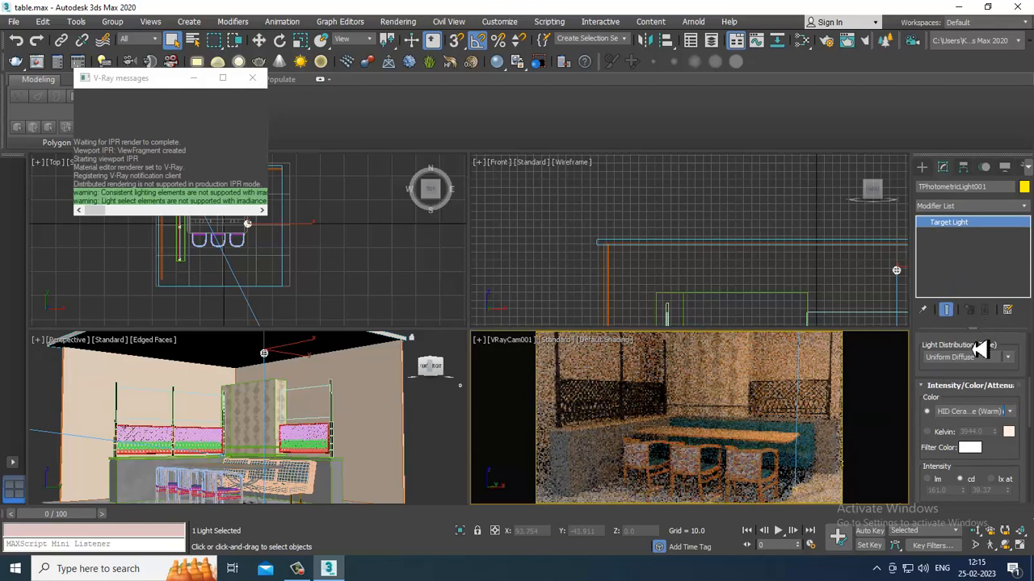
# Step: Compare the HID Low Pressure Sodium and both HID Quartz Metal Halide colors, including Cool, then return to HID Ceramic Metal Halide (Warm)
pyautogui.click(989, 413)
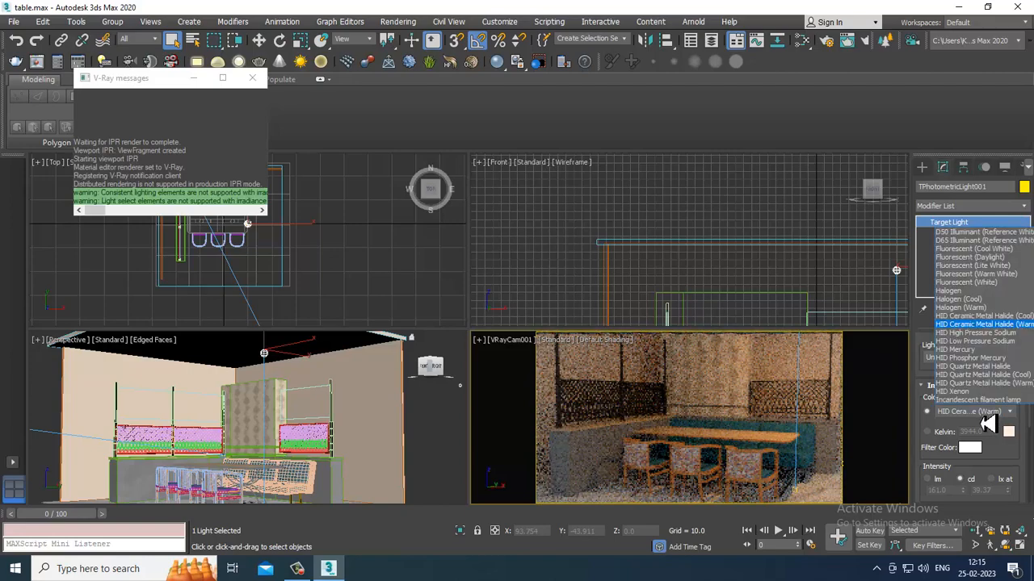
pyautogui.click(996, 341)
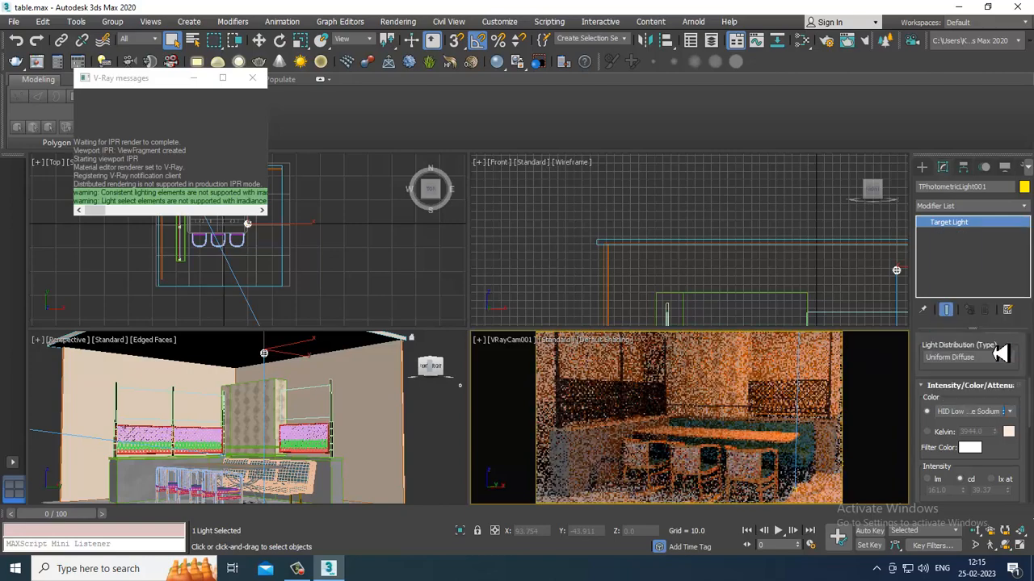
pyautogui.click(990, 416)
pyautogui.click(987, 374)
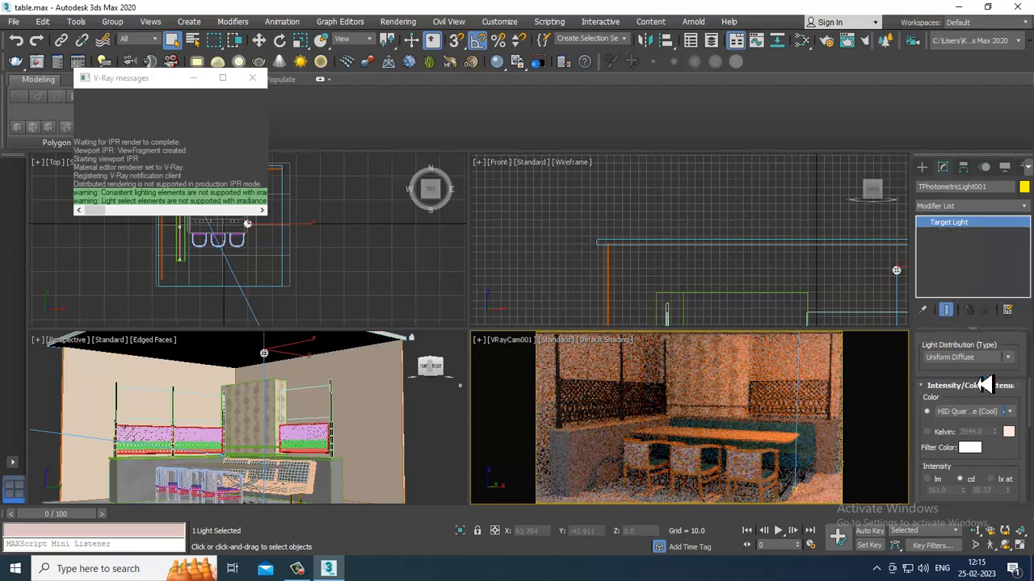
pyautogui.click(990, 414)
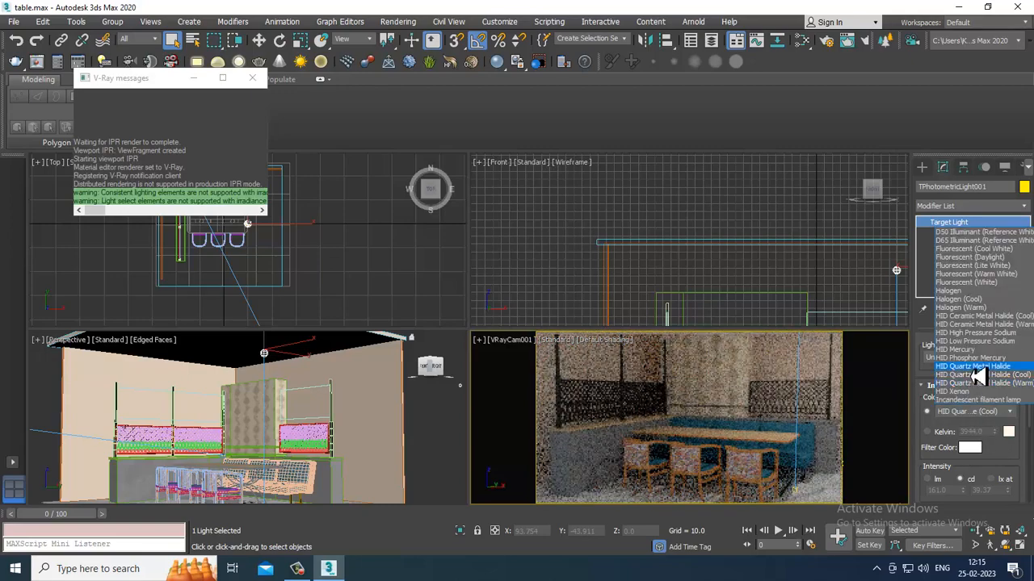
pyautogui.click(977, 368)
pyautogui.click(981, 413)
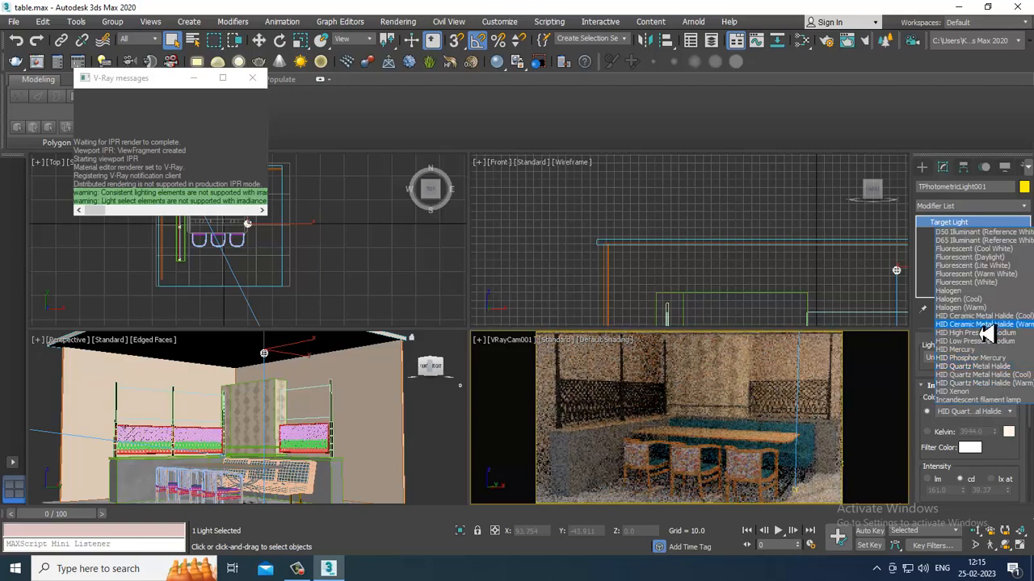
pyautogui.click(1003, 326)
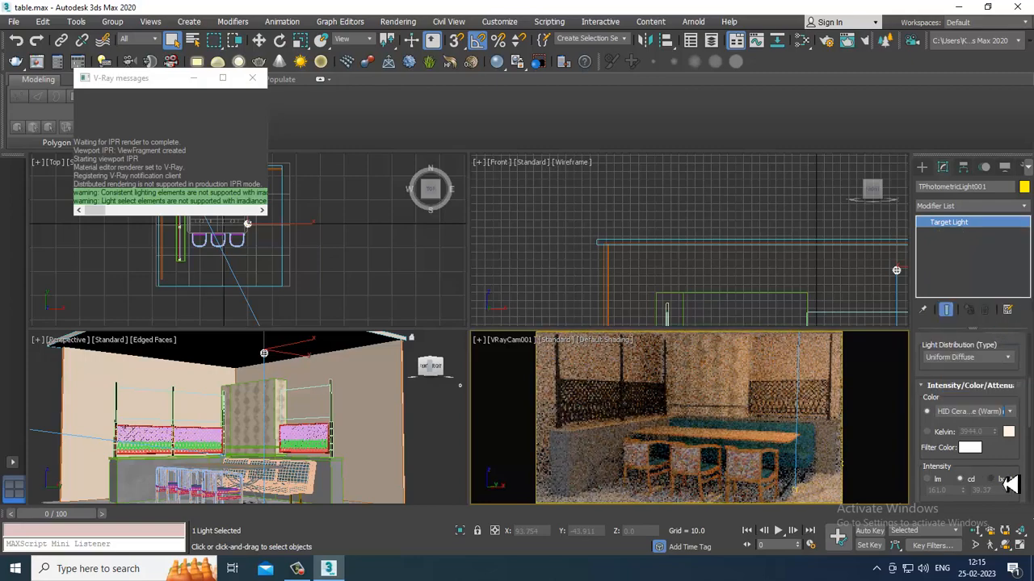
# Step: Compare the lamp preset with Kelvin color, then keep Kelvin and set the temperature to 3470.72
pyautogui.moveTo(1004, 462); pyautogui.dragTo(1001, 396)
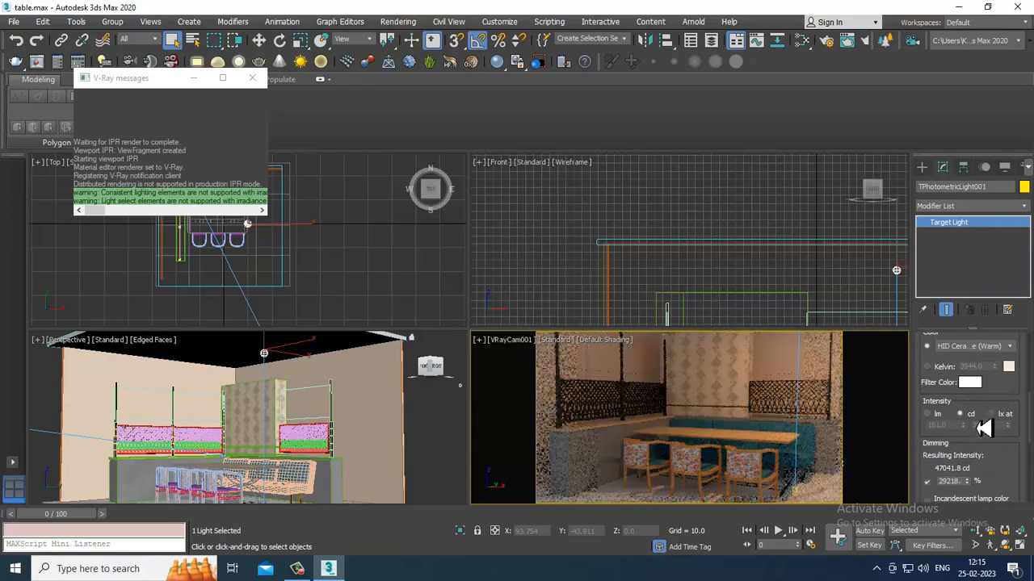
pyautogui.click(927, 367)
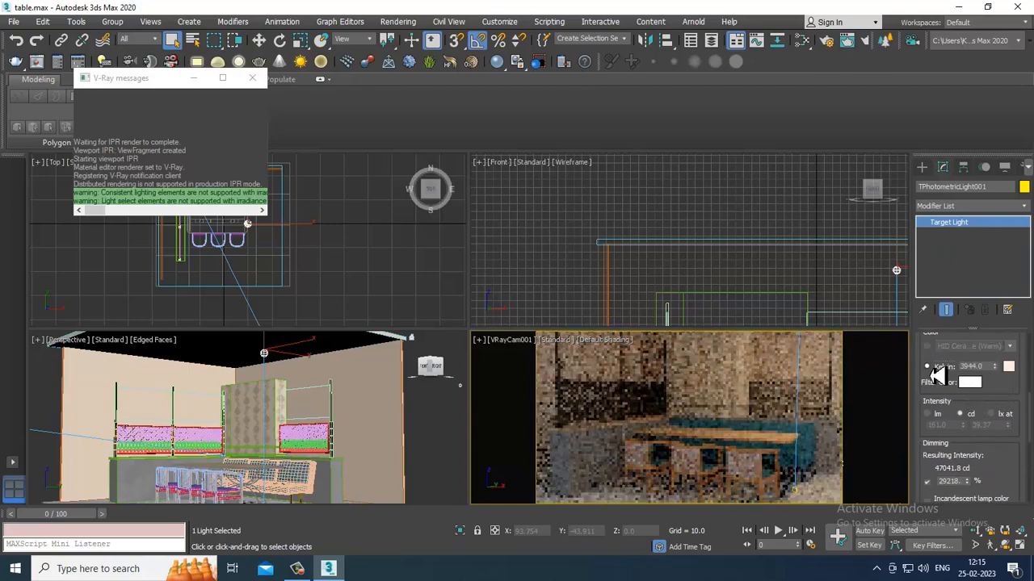
pyautogui.click(928, 347)
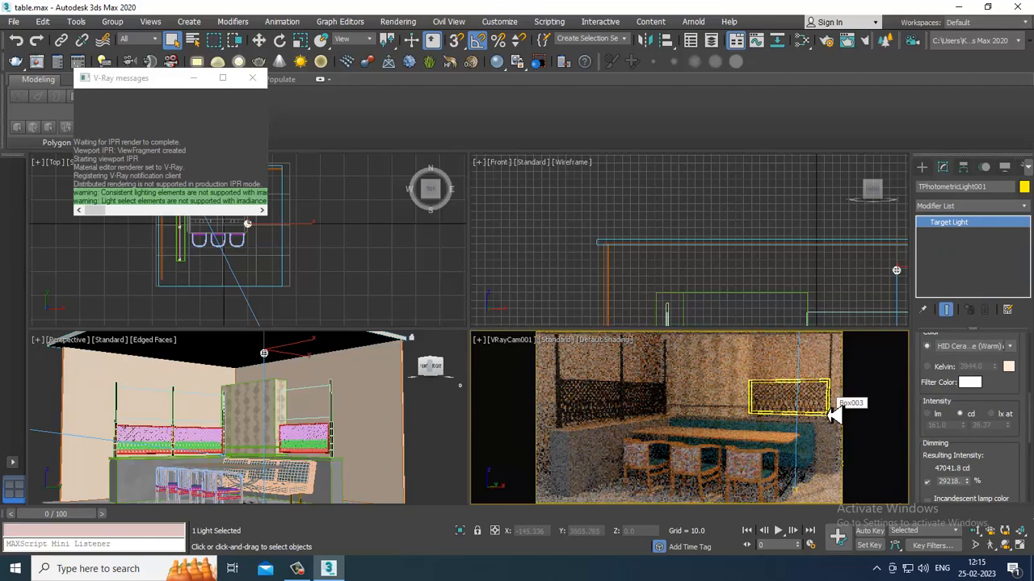
pyautogui.click(927, 367)
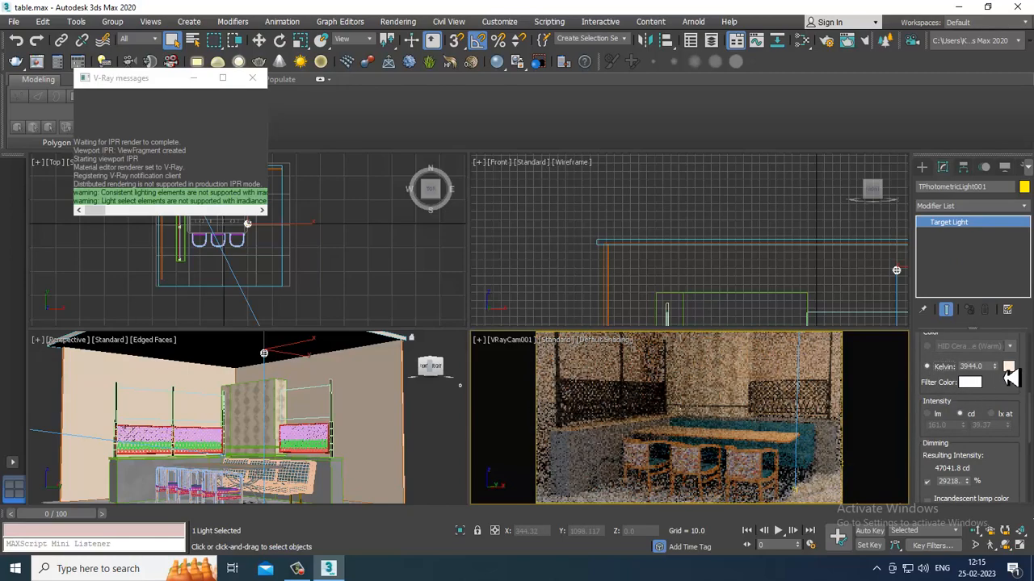
pyautogui.moveTo(995, 367); pyautogui.dragTo(1011, 385)
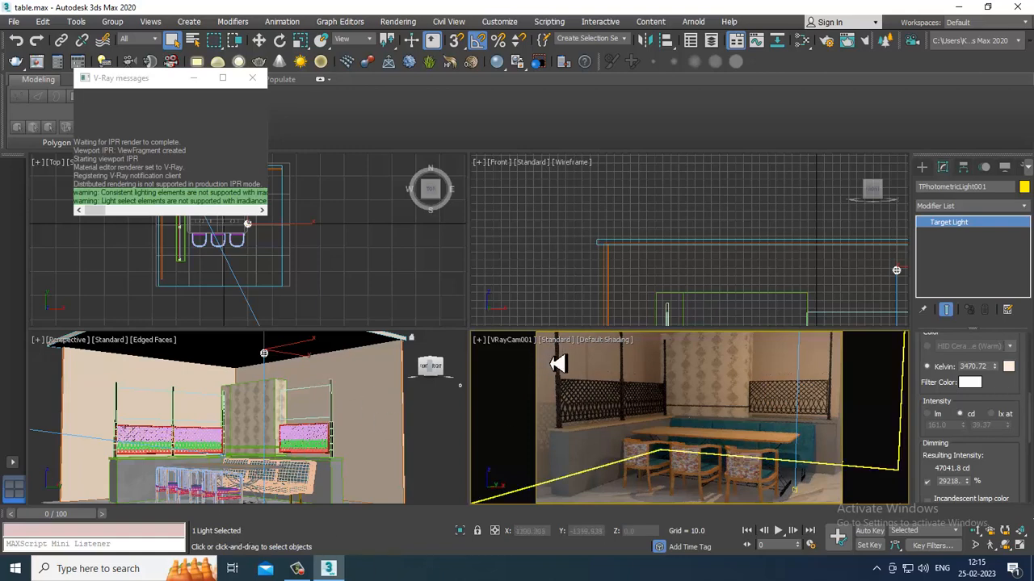
# Step: Stop V-Ray IPR in the VRayCam001 viewport and clone the photometric light as one Copy about 138 units along negative Y
pyautogui.click(559, 340)
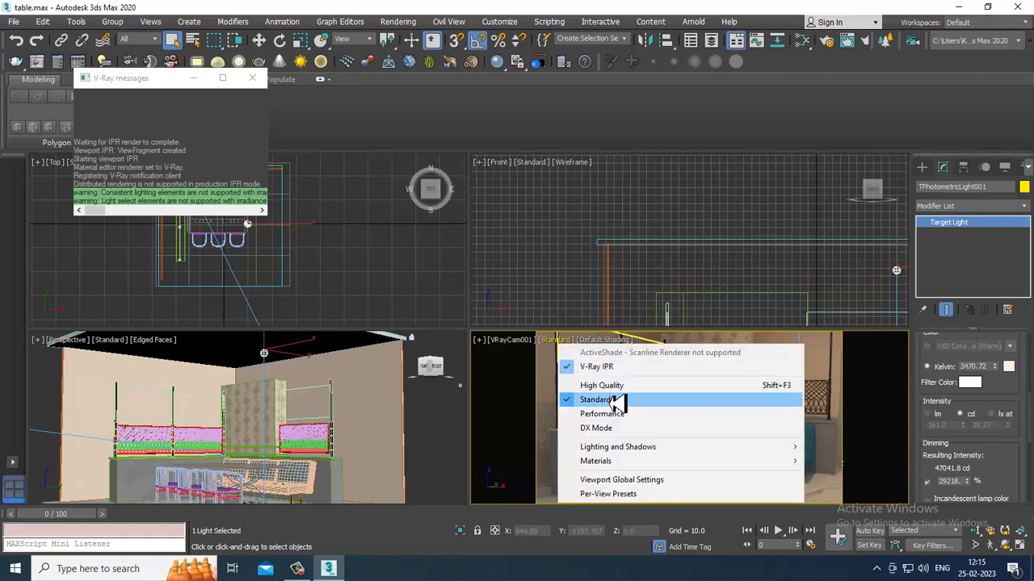
pyautogui.click(602, 368)
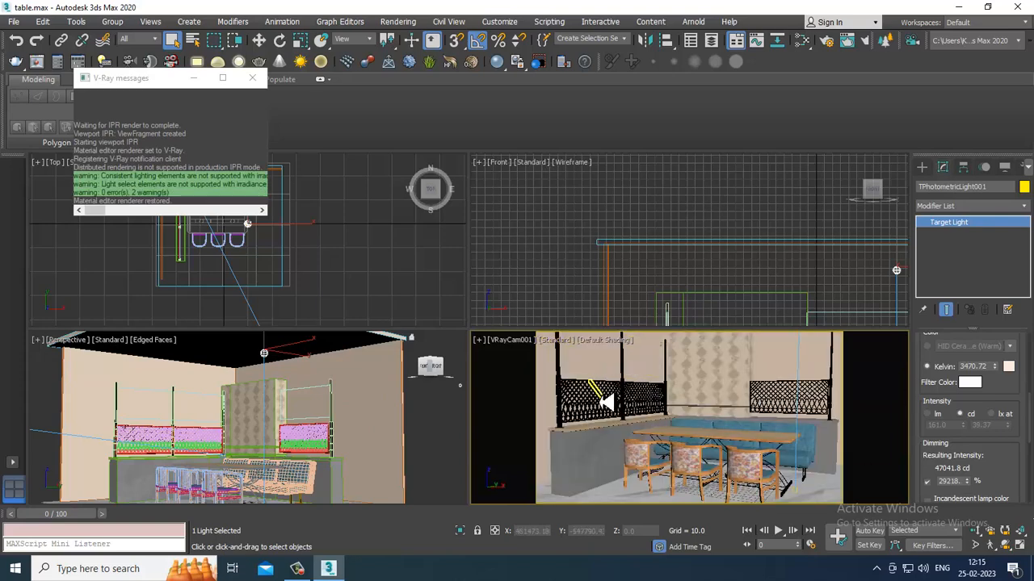
pyautogui.press('w')
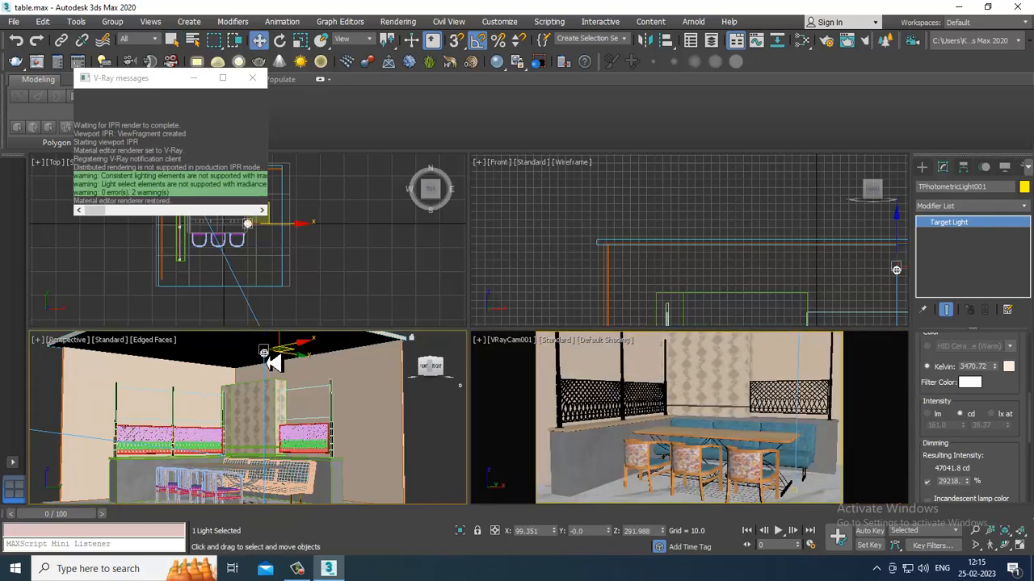
pyautogui.scroll(-3, 349, 414)
pyautogui.keyDown('alt'); pyautogui.moveTo(349, 414); pyautogui.dragTo(325, 406, button='middle'); pyautogui.keyUp('alt')
pyautogui.moveTo(337, 397); pyautogui.dragTo(360, 404)
pyautogui.keyDown('alt'); pyautogui.moveTo(360, 404); pyautogui.dragTo(386, 396, button='middle'); pyautogui.keyUp('alt')
pyautogui.keyDown('shift'); pyautogui.moveTo(424, 402); pyautogui.dragTo(345, 406); pyautogui.keyUp('shift')
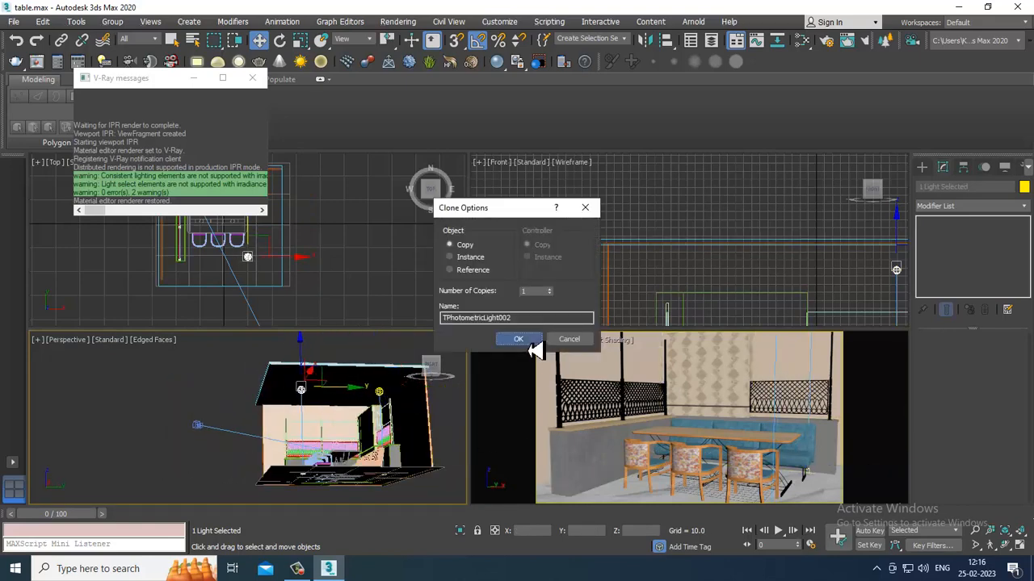
pyautogui.click(518, 339)
pyautogui.keyDown('alt'); pyautogui.moveTo(285, 436); pyautogui.dragTo(353, 459, button='middle'); pyautogui.keyUp('alt')
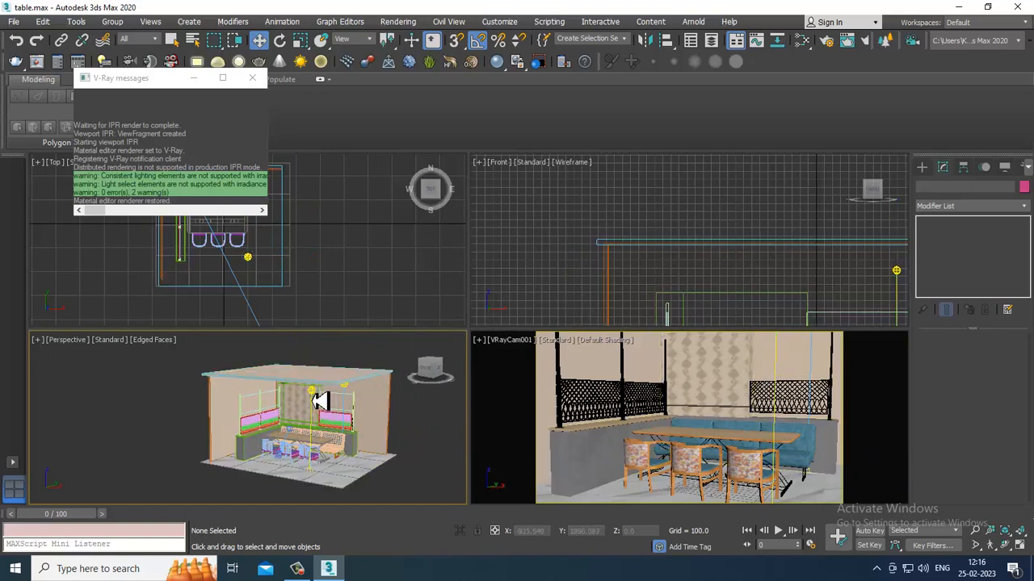
# Step: Turn off shadows on the copied photometric light and restart V-Ray IPR in the VRayCam001 viewport
pyautogui.click(317, 395)
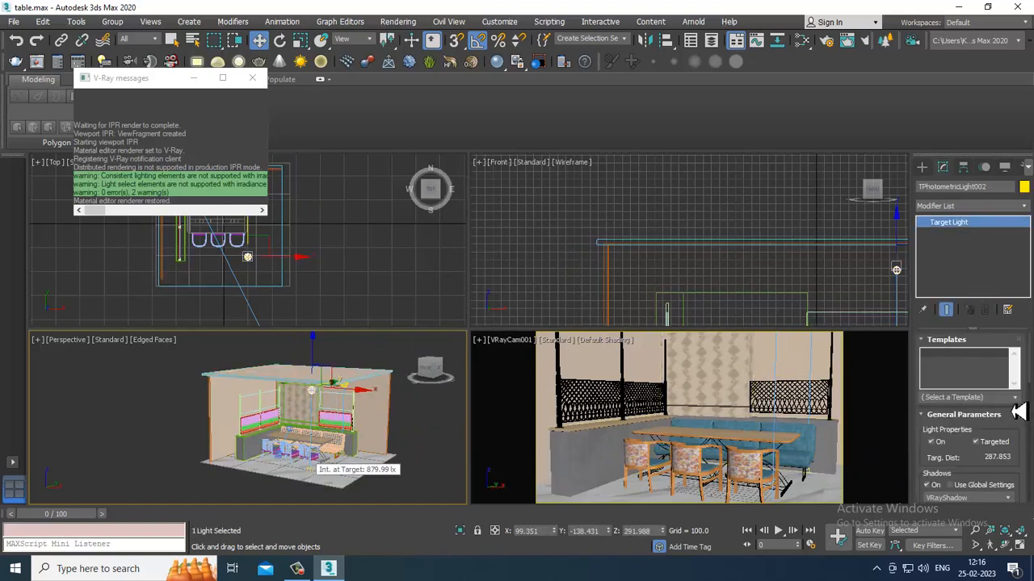
pyautogui.moveTo(977, 457); pyautogui.dragTo(1000, 363)
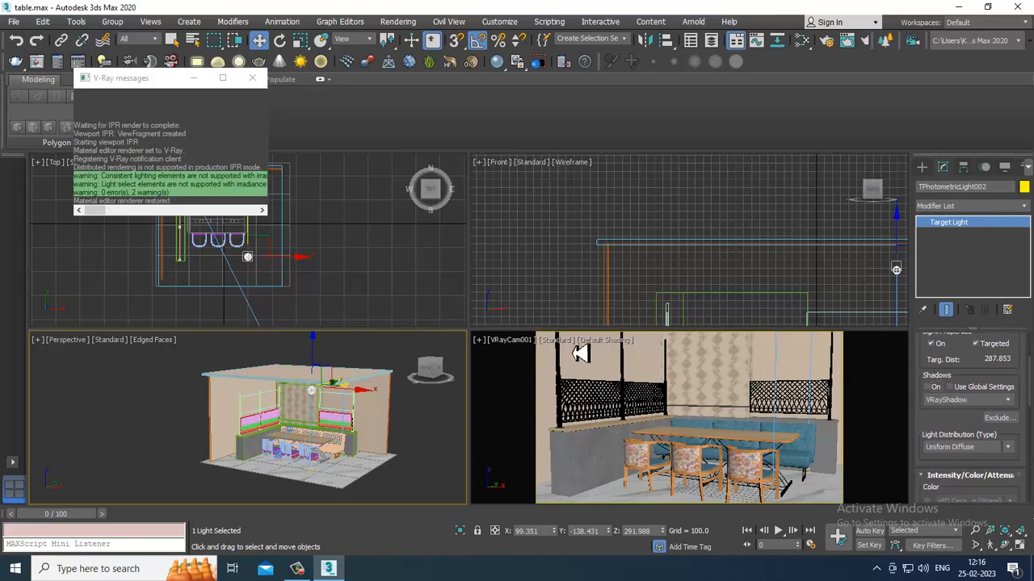
pyautogui.click(569, 347)
pyautogui.click(596, 355)
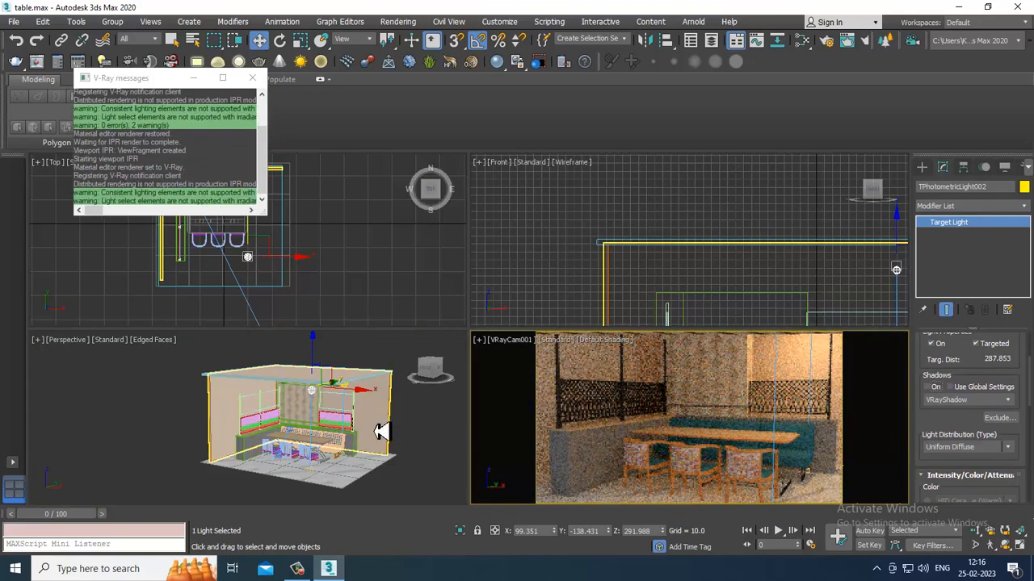
# Step: Apply the 100W Halogen Bulb template to the copied photometric light and set its light distribution to Uniform Diffuse
pyautogui.click(428, 419)
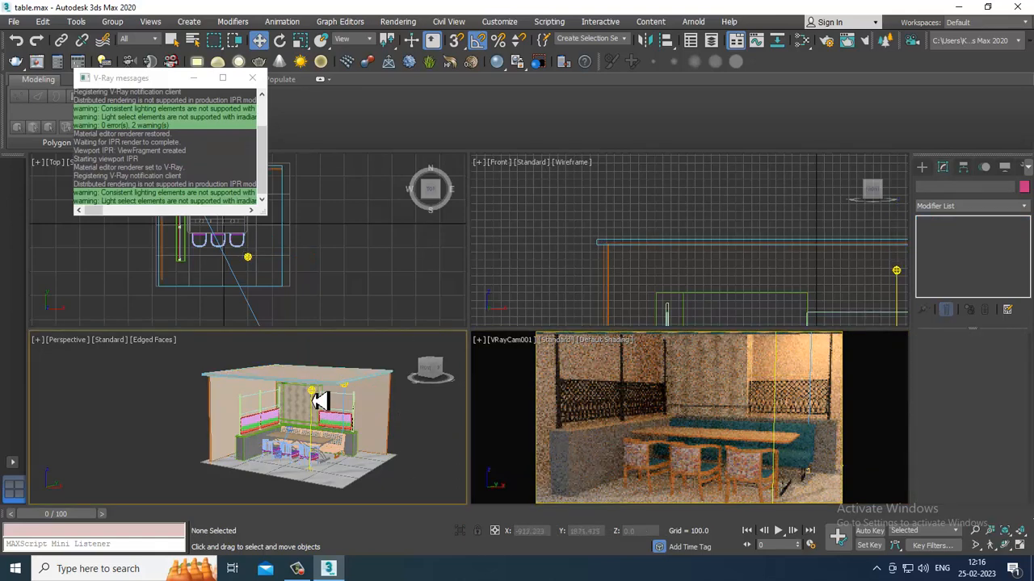
pyautogui.click(320, 401)
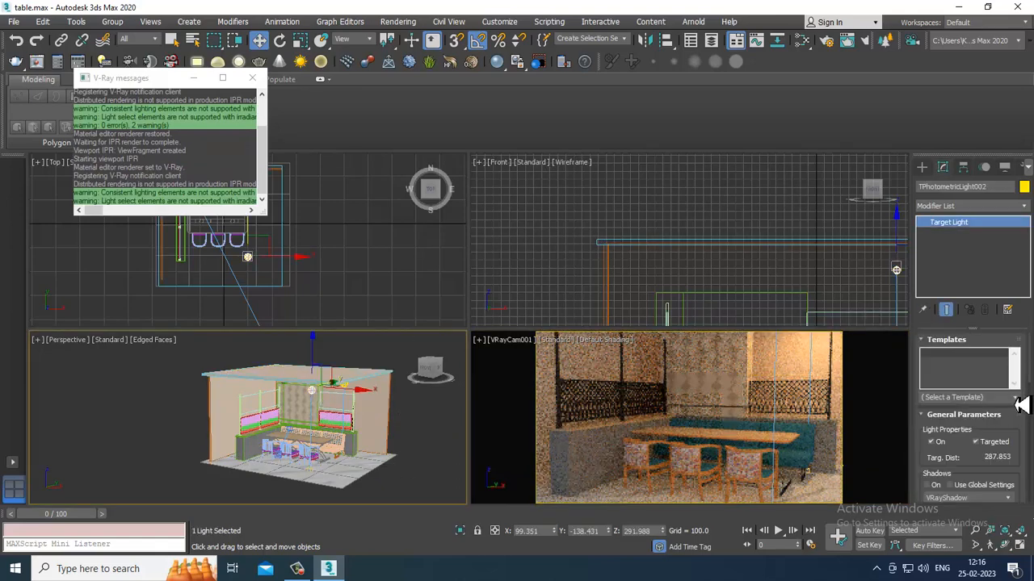
pyautogui.click(1016, 397)
pyautogui.click(977, 303)
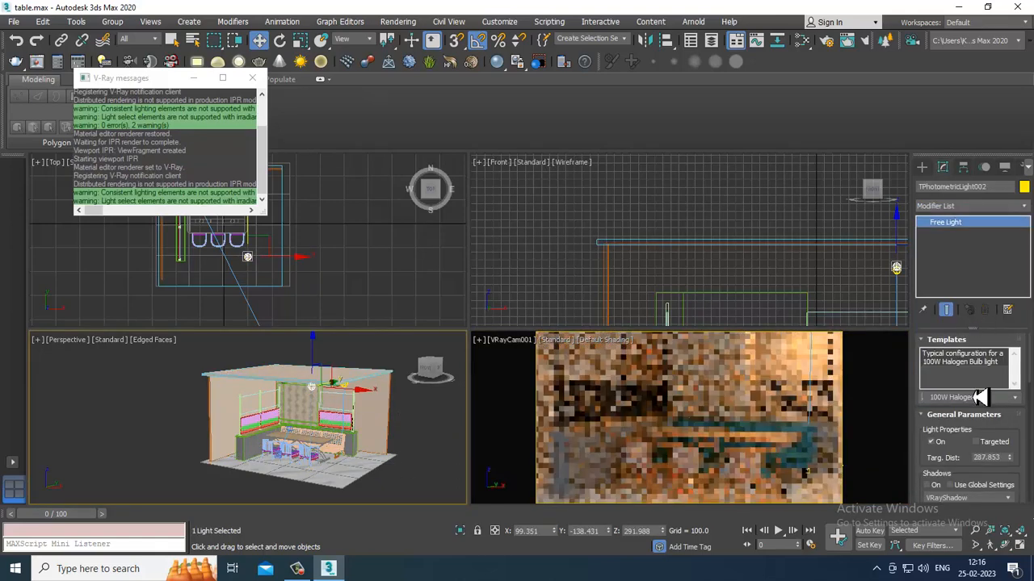
pyautogui.scroll(-5, 979, 457)
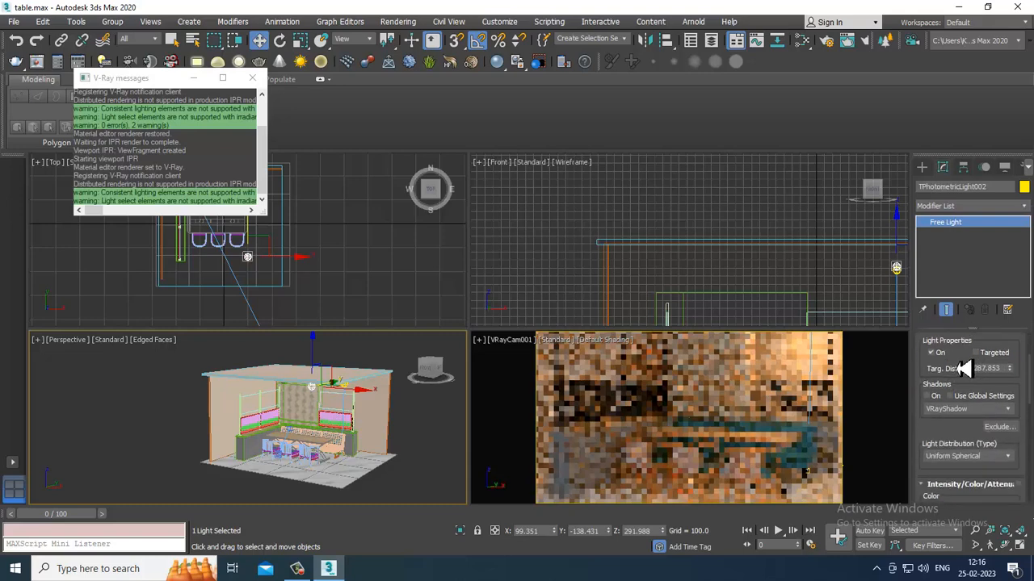
pyautogui.click(977, 444)
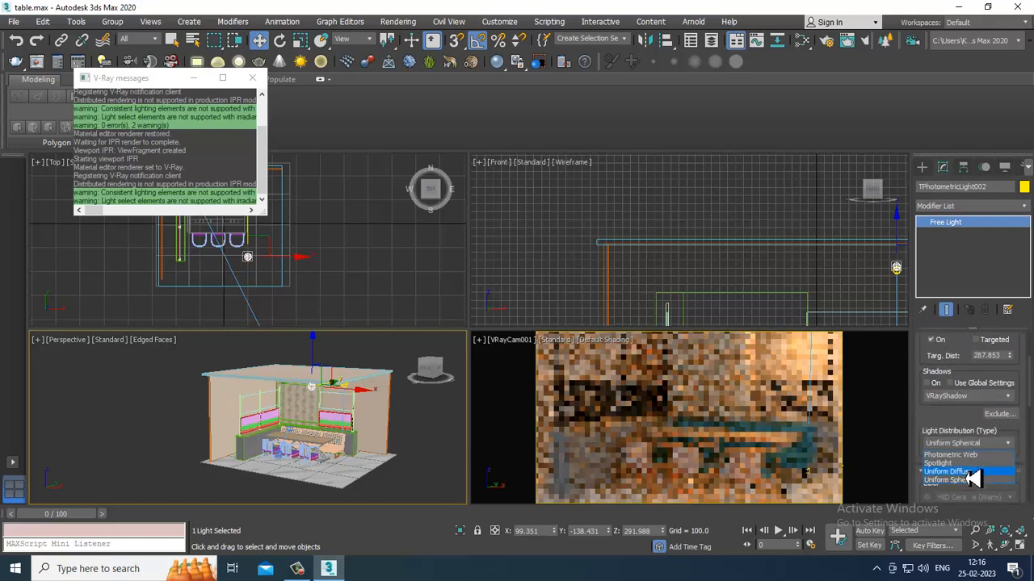
pyautogui.click(953, 472)
pyautogui.middleClick(675, 409)
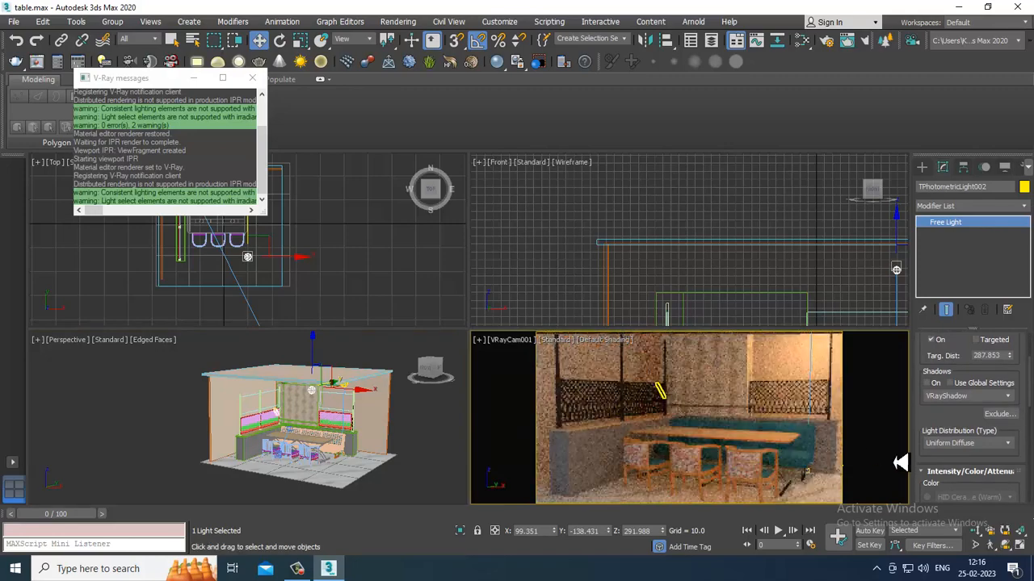
# Step: Try a color temperature of 8120 Kelvin with dimming at 0% on the copied photometric light
pyautogui.moveTo(953, 430); pyautogui.dragTo(958, 329)
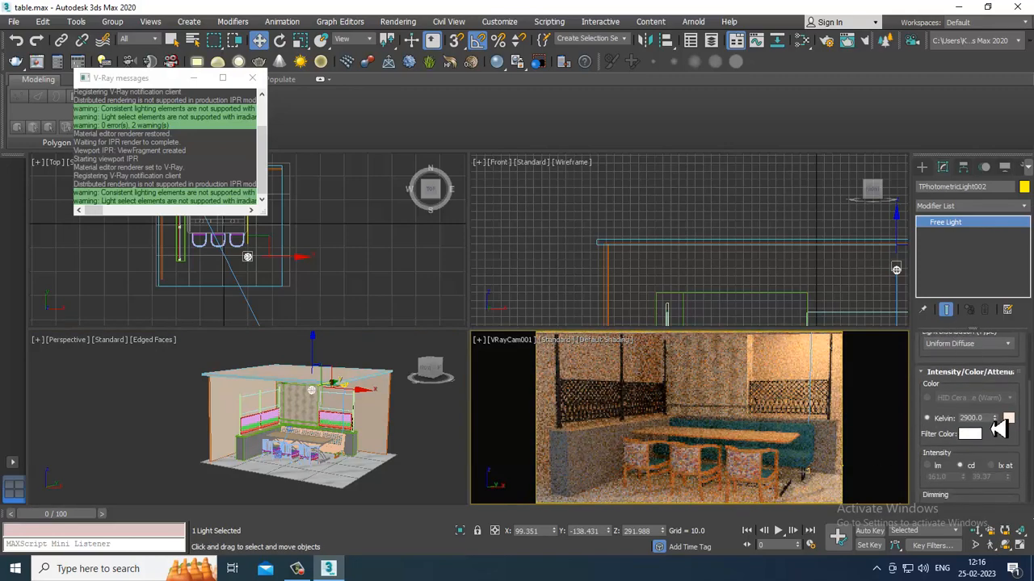
pyautogui.scroll(-3, 985, 462)
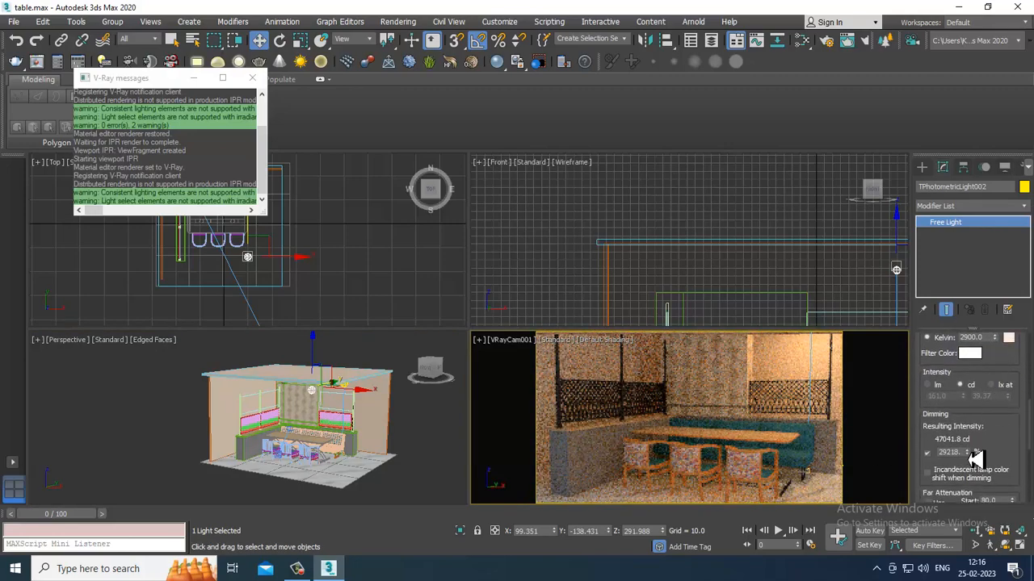
pyautogui.moveTo(976, 460); pyautogui.dragTo(1008, 529)
pyautogui.scroll(1, 1006, 379)
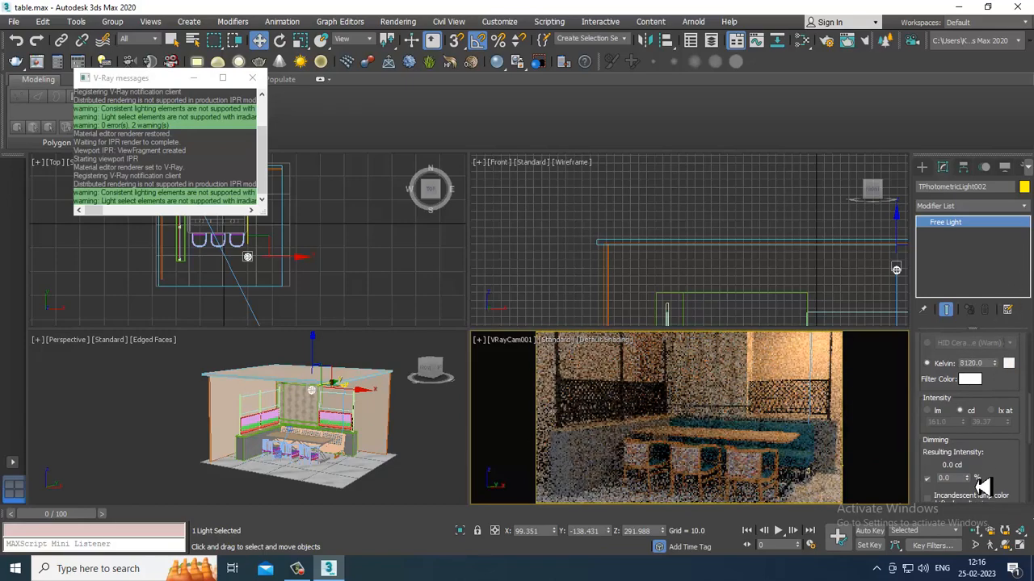
# Step: Raise the copied light's dimming to about 20635% and set its color temperature to 10312.4 Kelvin
pyautogui.moveTo(992, 488); pyautogui.dragTo(990, 444)
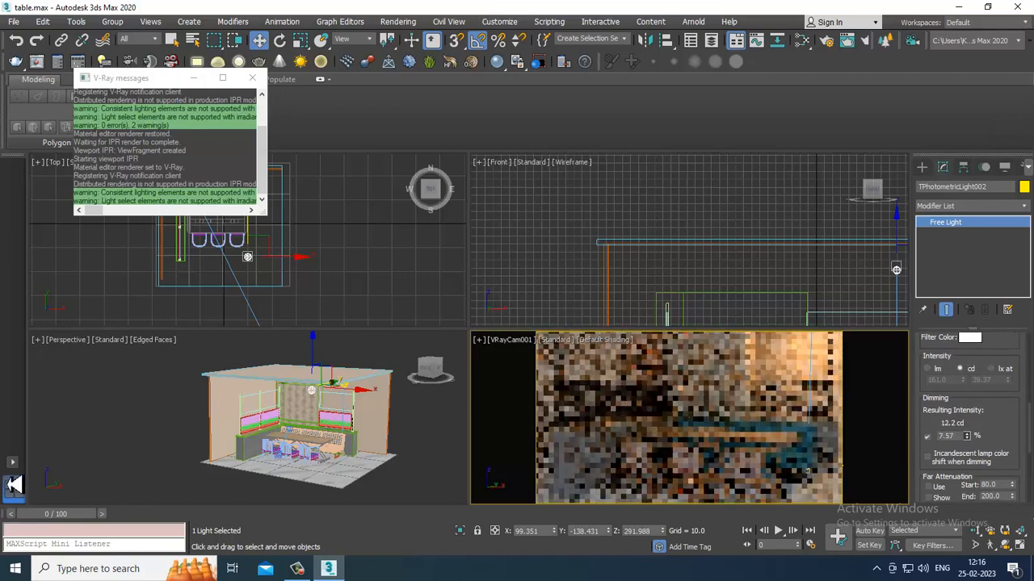
pyautogui.moveTo(54, 304); pyautogui.dragTo(78, 469)
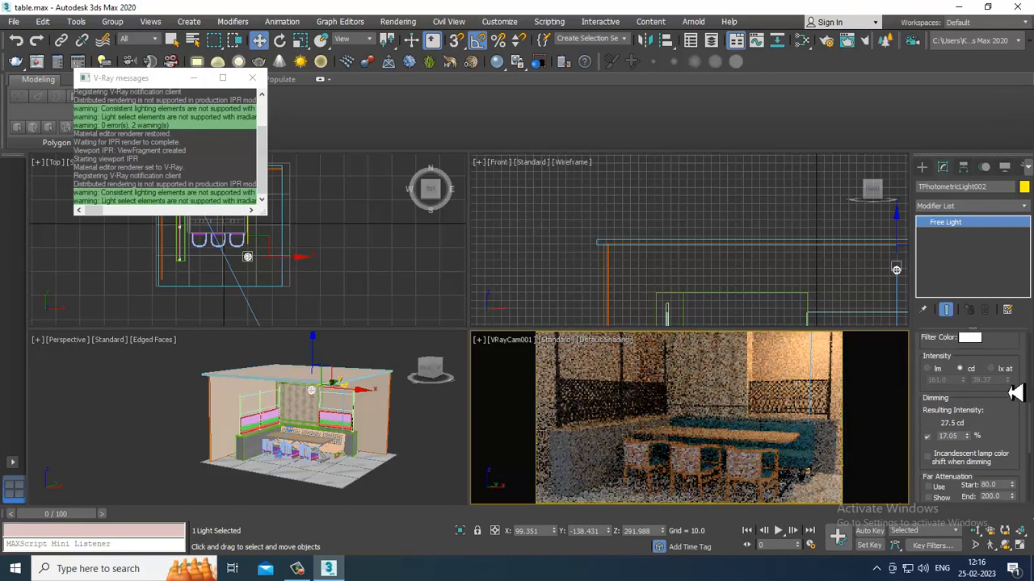
pyautogui.moveTo(1004, 414); pyautogui.dragTo(715, 28)
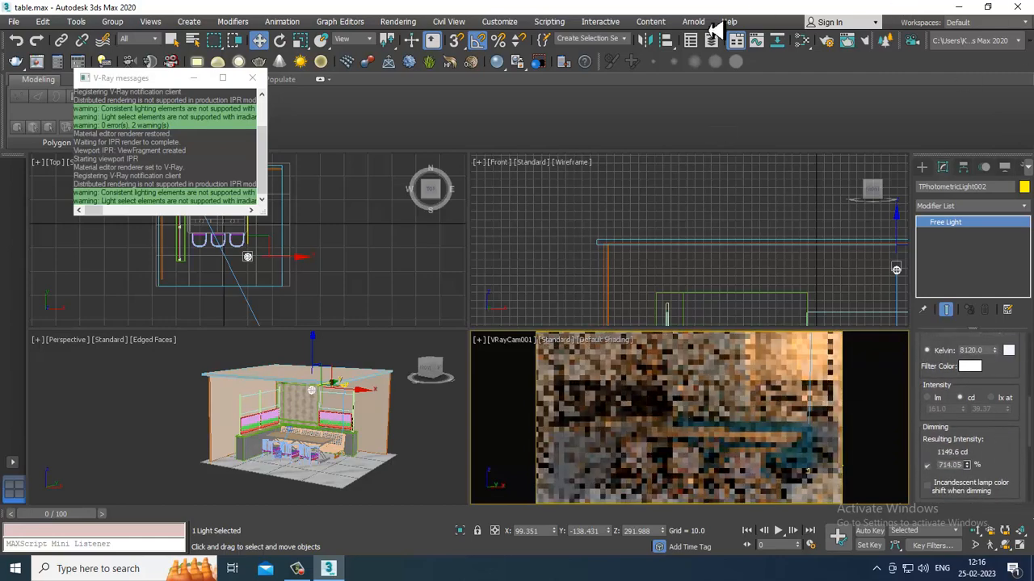
pyautogui.moveTo(973, 472); pyautogui.dragTo(921, 10)
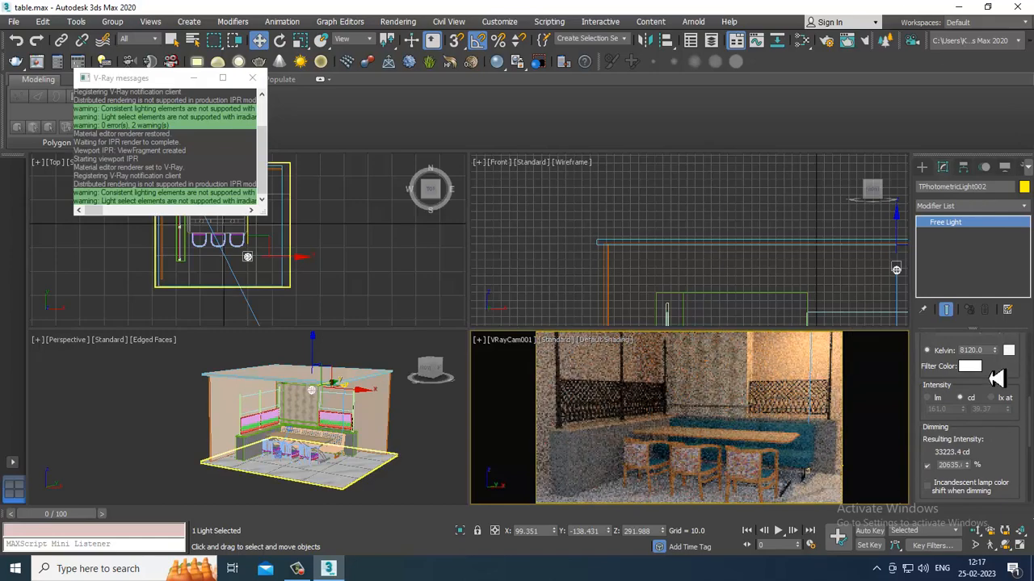
pyautogui.moveTo(997, 380); pyautogui.dragTo(1004, 448)
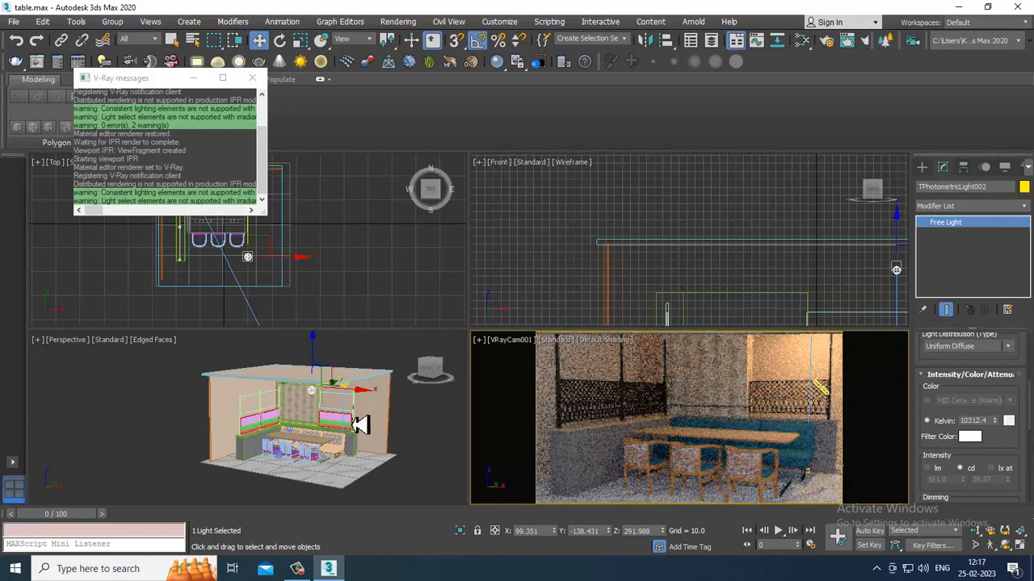
# Step: Move the original photometric light together with its target along negative Y to about -168, close to the copied light
pyautogui.keyDown('alt'); pyautogui.moveTo(369, 422); pyautogui.dragTo(346, 423, button='middle'); pyautogui.keyUp('alt')
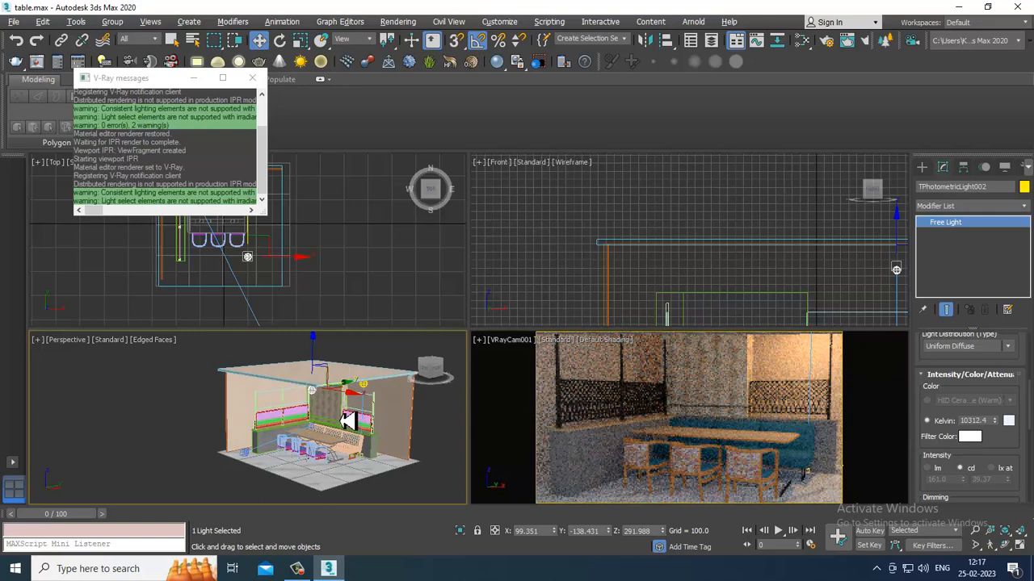
pyautogui.click(364, 386)
pyautogui.keyDown('ctrl'); pyautogui.click(361, 459); pyautogui.keyUp('ctrl')
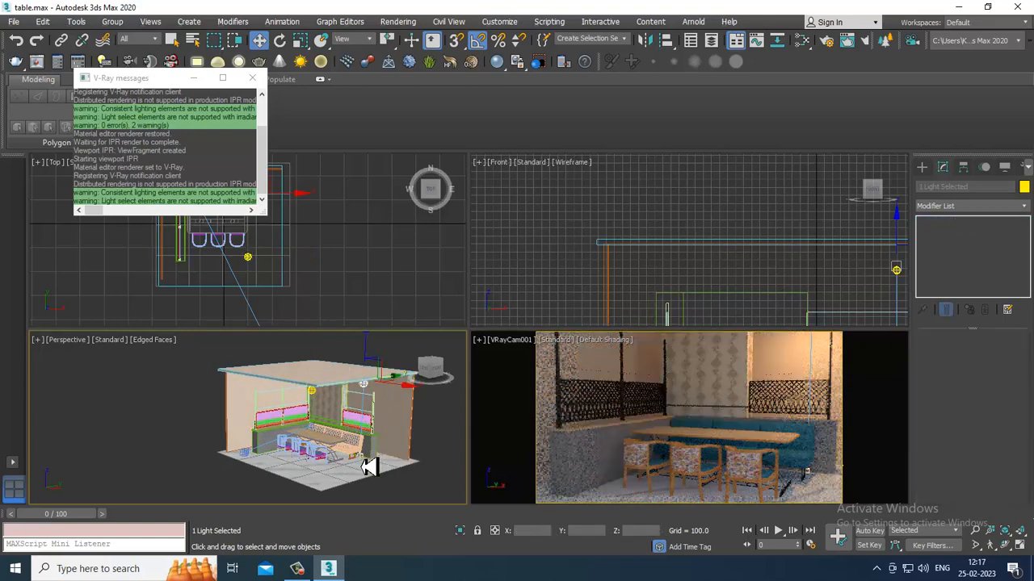
pyautogui.keyDown('alt'); pyautogui.moveTo(369, 467); pyautogui.dragTo(411, 387, button='middle'); pyautogui.keyUp('alt')
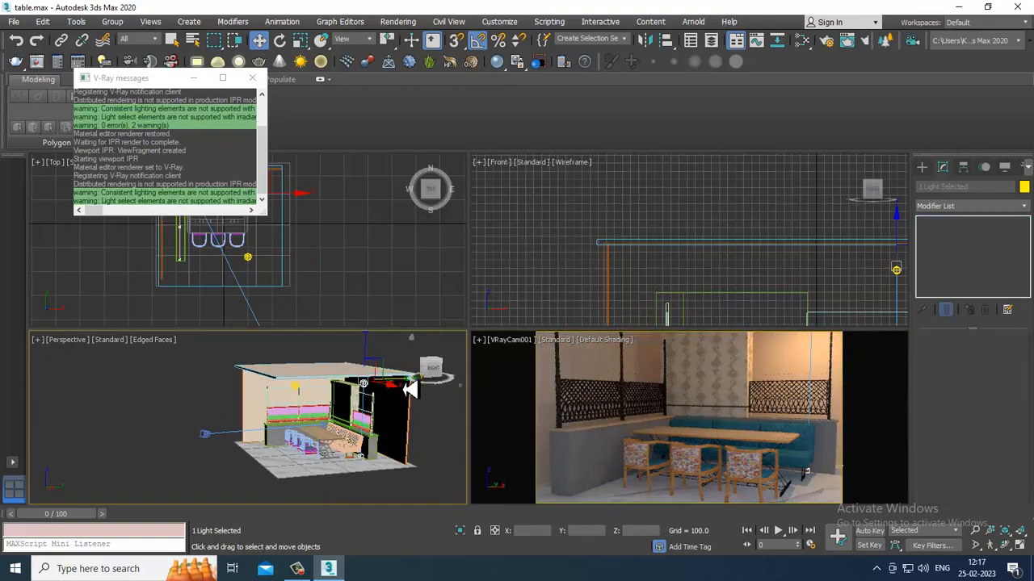
pyautogui.moveTo(410, 389); pyautogui.dragTo(332, 404)
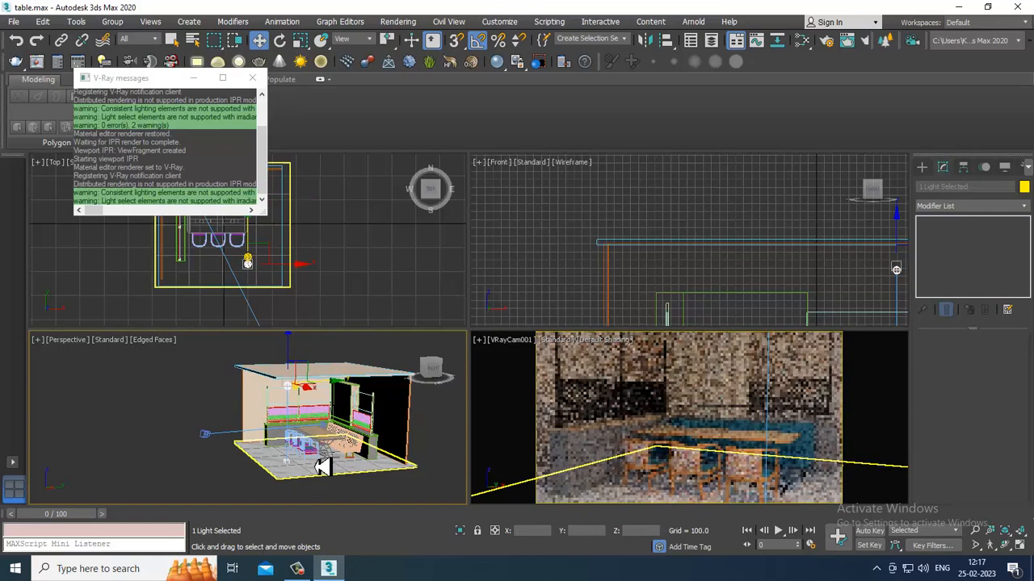
# Step: Display the Perspective viewport as wireframe and move the copied photometric light over the dining table, to X -32.085, Y 8.888
pyautogui.scroll(2, 304, 400)
pyautogui.click(303, 396)
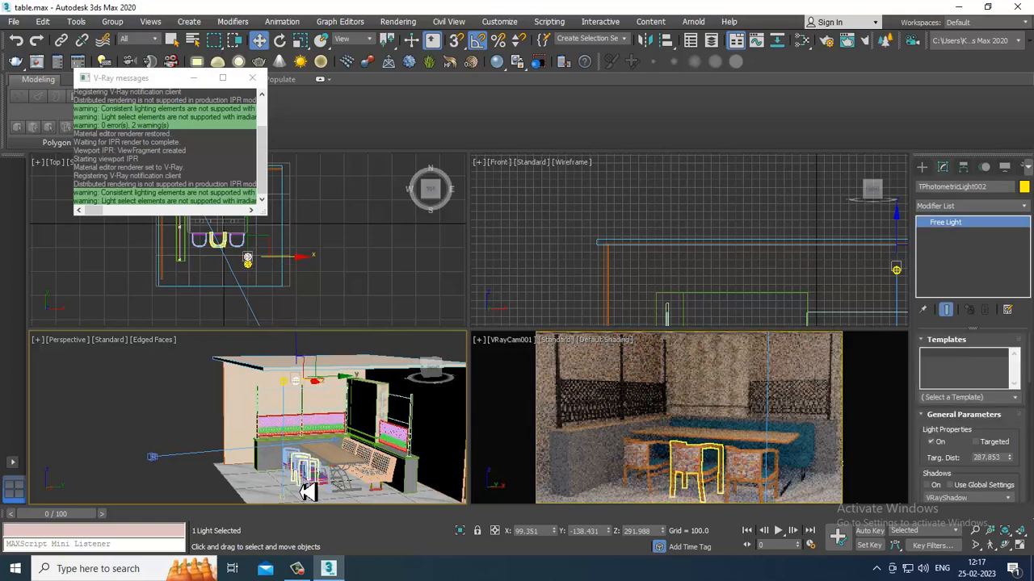
pyautogui.press('F3')
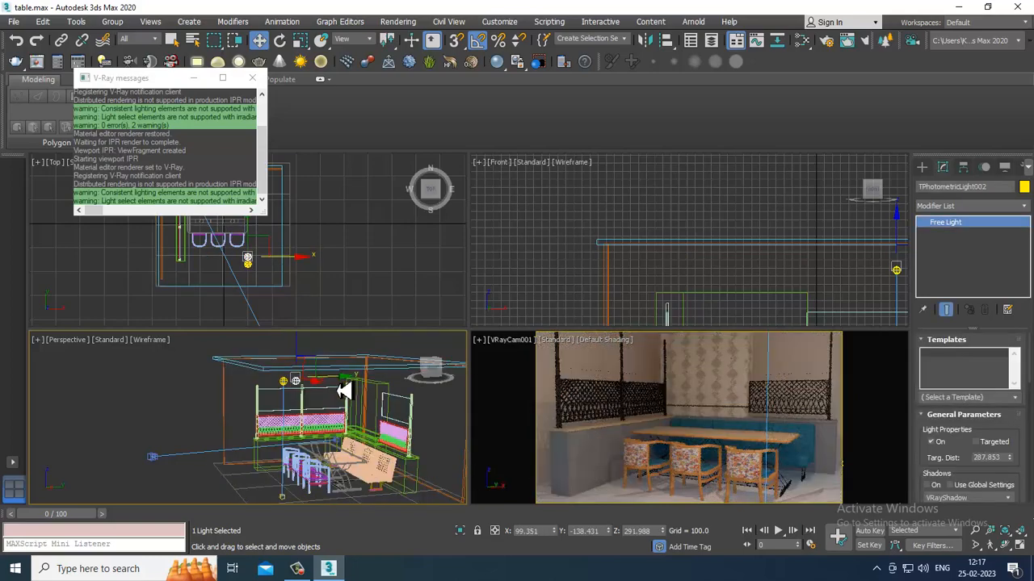
pyautogui.keyDown('alt'); pyautogui.moveTo(338, 400); pyautogui.dragTo(343, 426, button='middle'); pyautogui.keyUp('alt')
pyautogui.moveTo(338, 385); pyautogui.dragTo(435, 390)
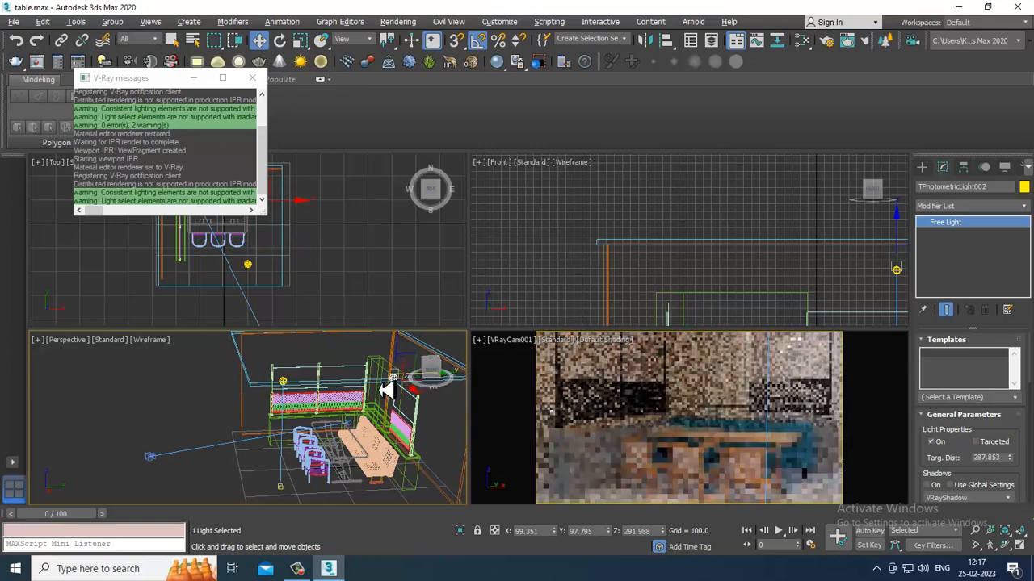
pyautogui.keyDown('alt'); pyautogui.moveTo(387, 391); pyautogui.dragTo(431, 397, button='middle'); pyautogui.keyUp('alt')
pyautogui.moveTo(449, 403); pyautogui.dragTo(401, 396)
pyautogui.keyDown('alt'); pyautogui.moveTo(388, 394); pyautogui.dragTo(359, 403, button='middle'); pyautogui.keyUp('alt')
pyautogui.moveTo(382, 361); pyautogui.dragTo(353, 367)
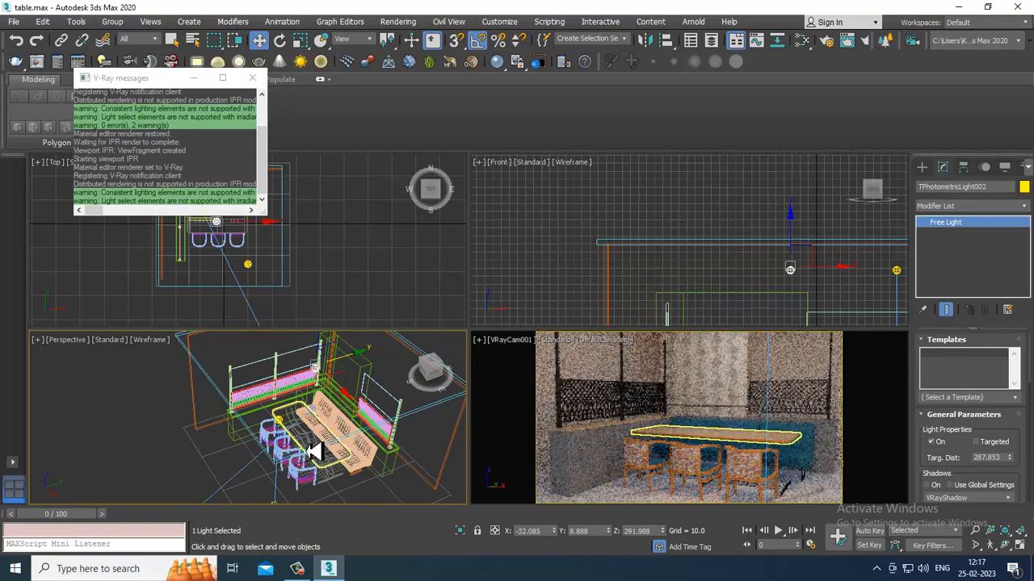
# Step: Select the original photometric light with its target and move both along negative X to -22.606, in front of the chairs
pyautogui.keyDown('alt'); pyautogui.moveTo(314, 451); pyautogui.dragTo(323, 431, button='middle'); pyautogui.keyUp('alt')
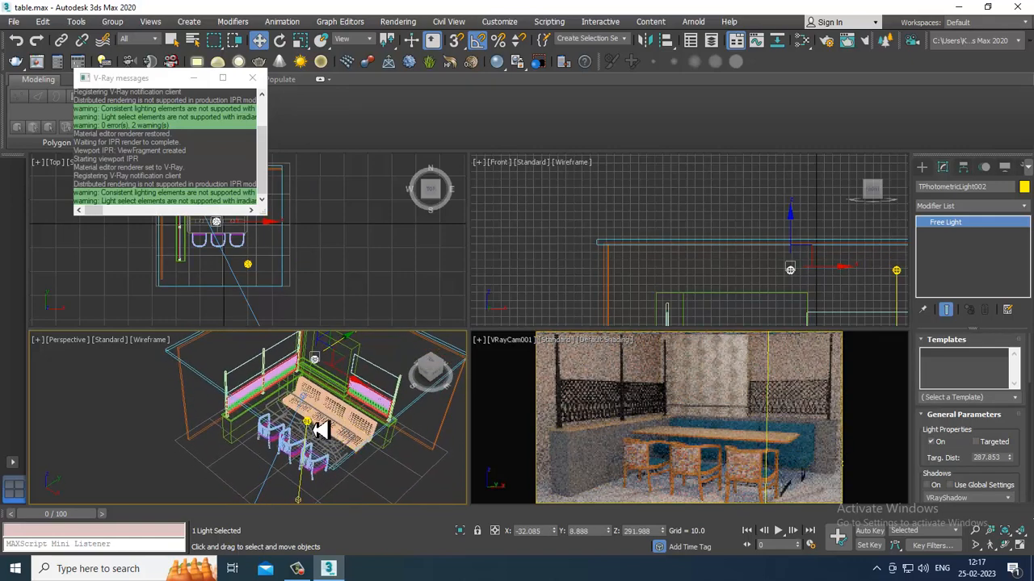
pyautogui.click(307, 423)
pyautogui.moveTo(328, 473); pyautogui.dragTo(328, 445, button='middle')
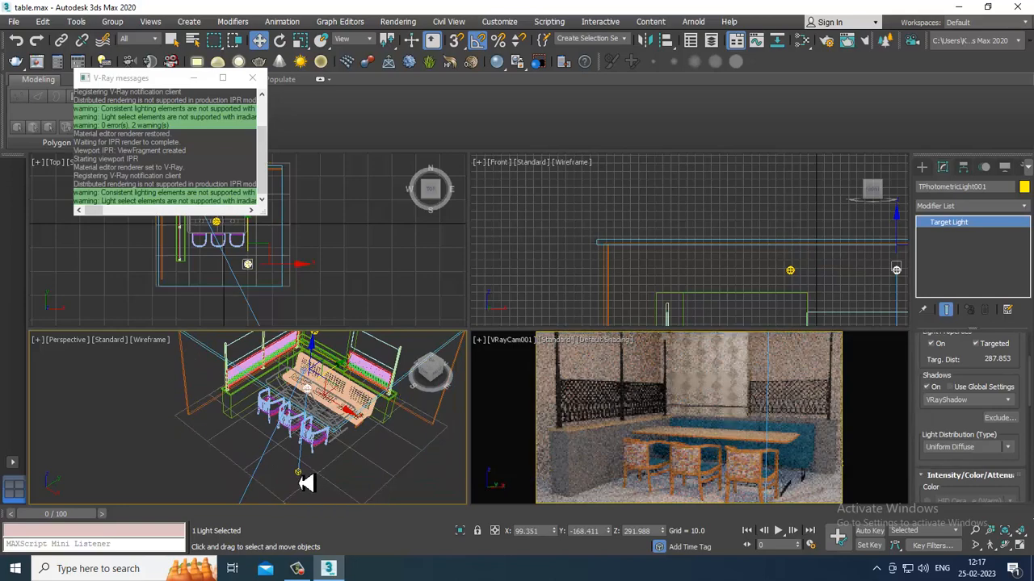
pyautogui.keyDown('ctrl'); pyautogui.click(297, 472); pyautogui.keyUp('ctrl')
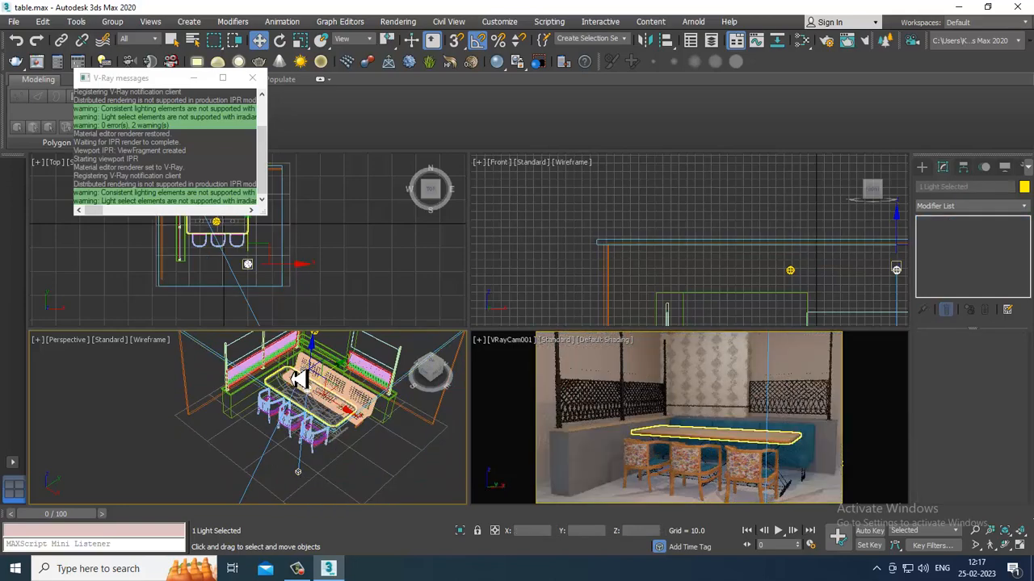
pyautogui.click(297, 377)
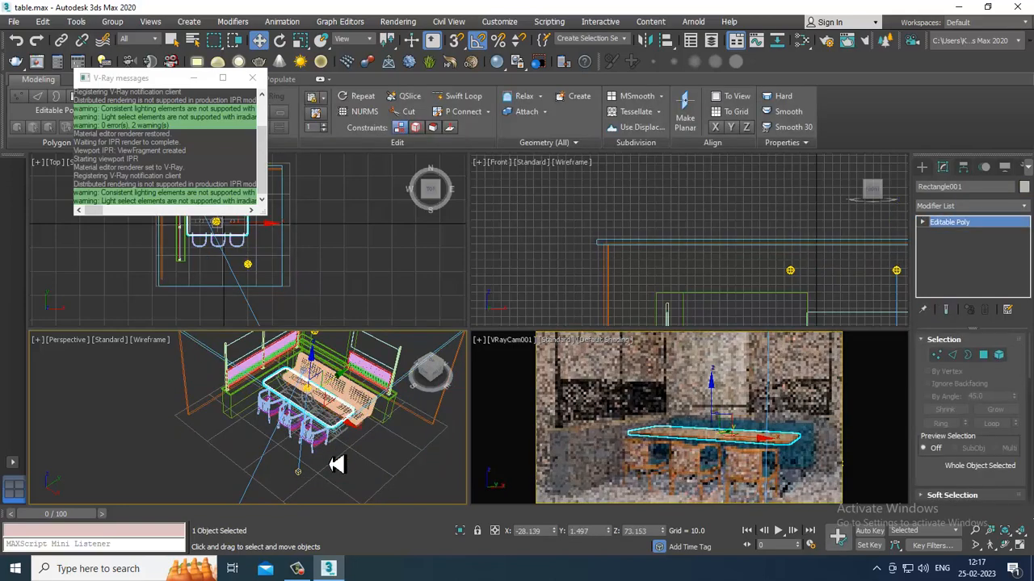
pyautogui.click(299, 475)
pyautogui.keyDown('alt'); pyautogui.moveTo(300, 476); pyautogui.dragTo(304, 367, button='middle'); pyautogui.keyUp('alt')
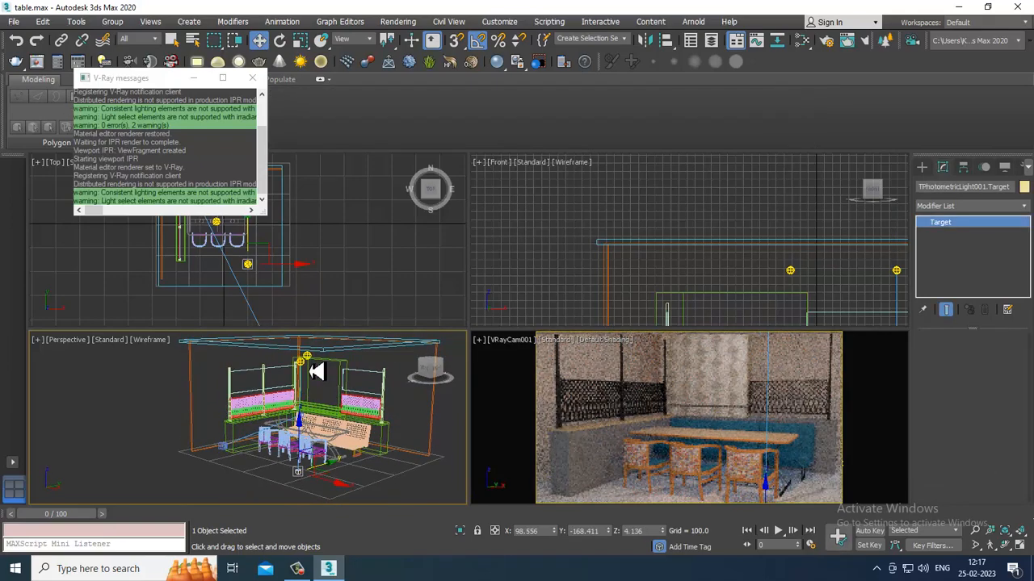
pyautogui.click(300, 372)
pyautogui.keyDown('alt'); pyautogui.moveTo(337, 429); pyautogui.dragTo(363, 470, button='middle'); pyautogui.keyUp('alt')
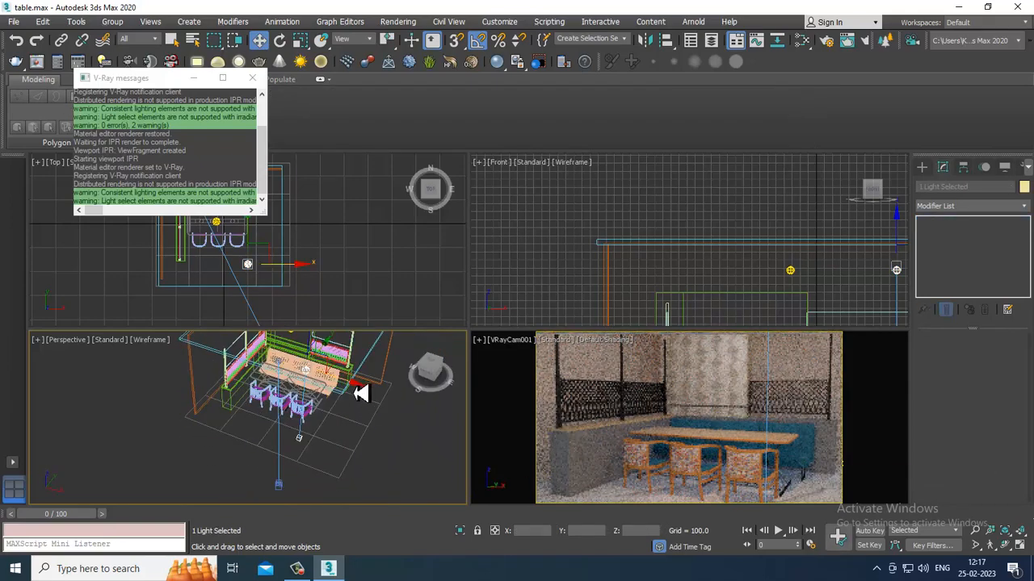
pyautogui.moveTo(351, 393); pyautogui.dragTo(316, 388)
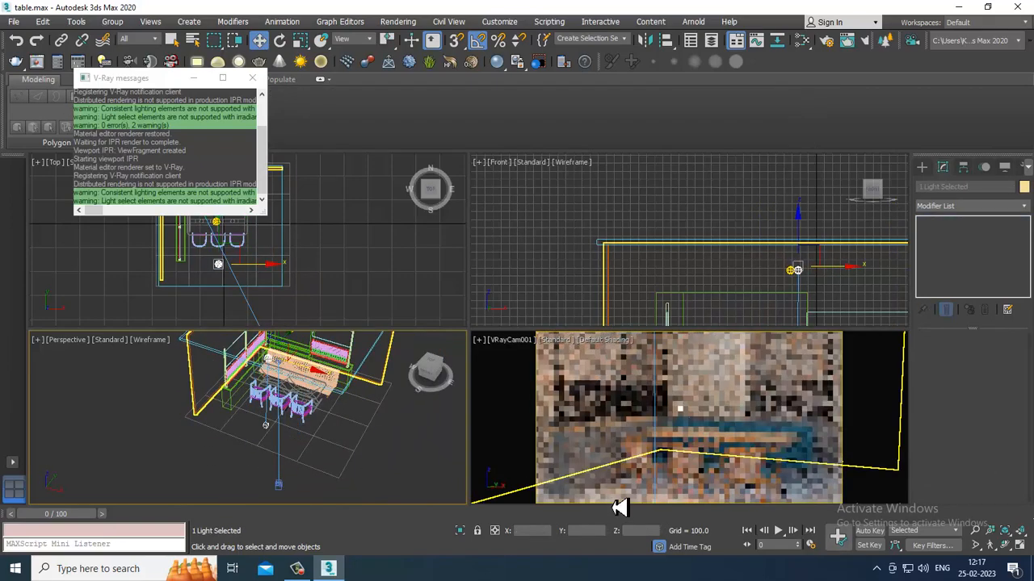
# Step: Render the VRayCam001 view in the V-Ray frame buffer to check the lighting, and close the frame buffer
pyautogui.click(732, 411)
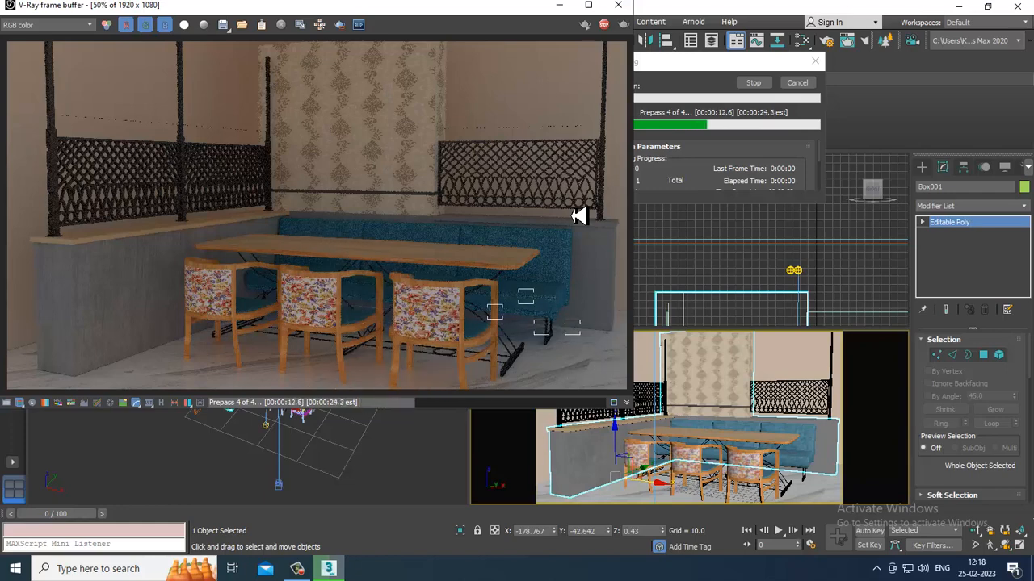
pyautogui.click(618, 4)
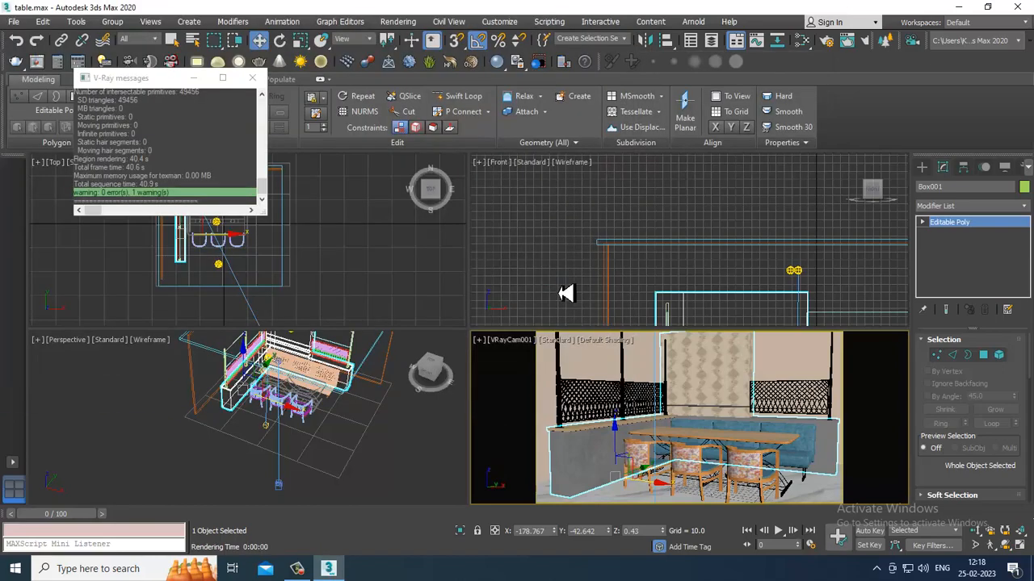
pyautogui.rightClick(565, 293)
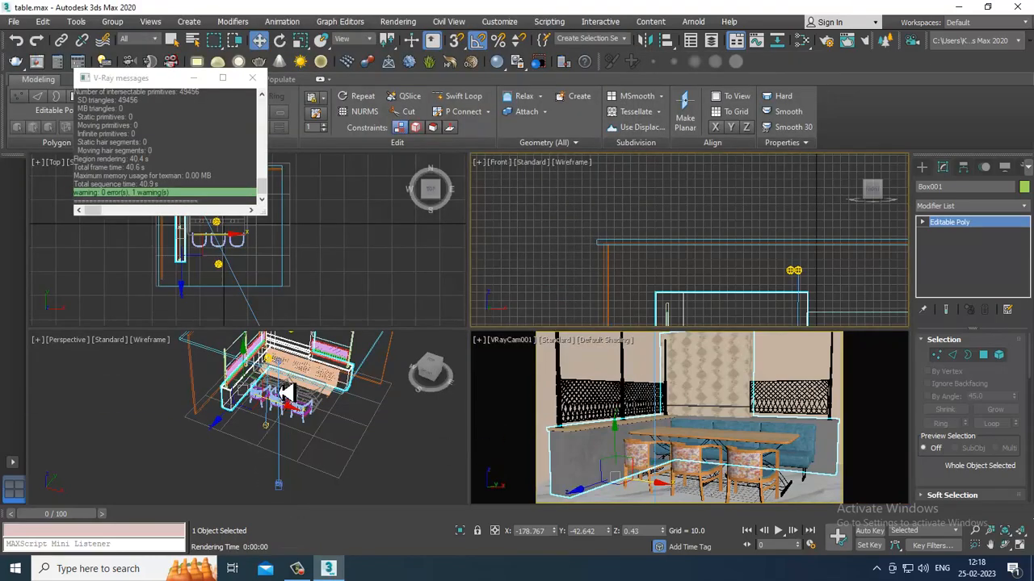
pyautogui.rightClick(279, 380)
pyautogui.click(274, 365)
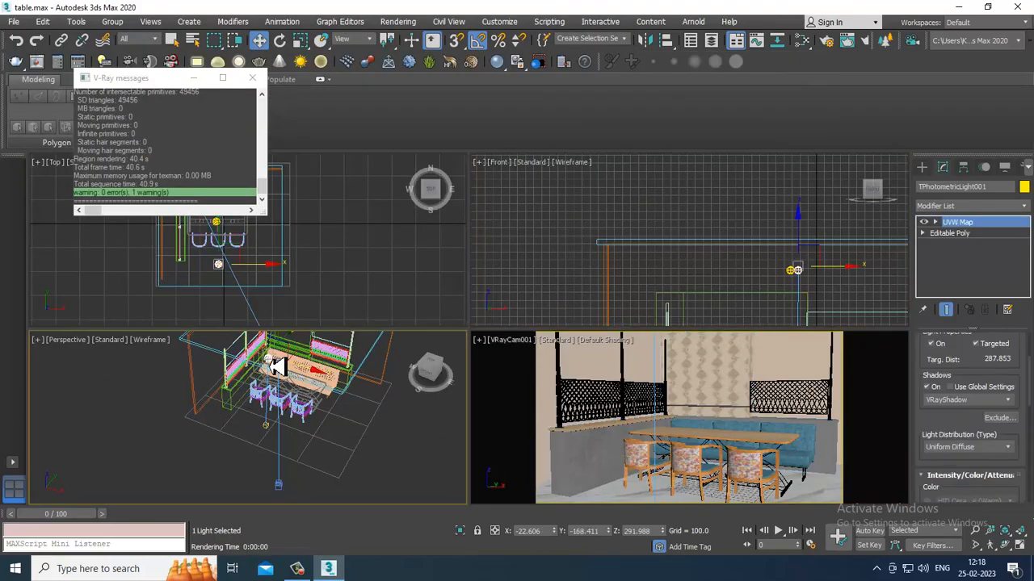
pyautogui.click(276, 368)
pyautogui.keyDown('alt'); pyautogui.moveTo(284, 460); pyautogui.dragTo(396, 445, button='middle'); pyautogui.keyUp('alt')
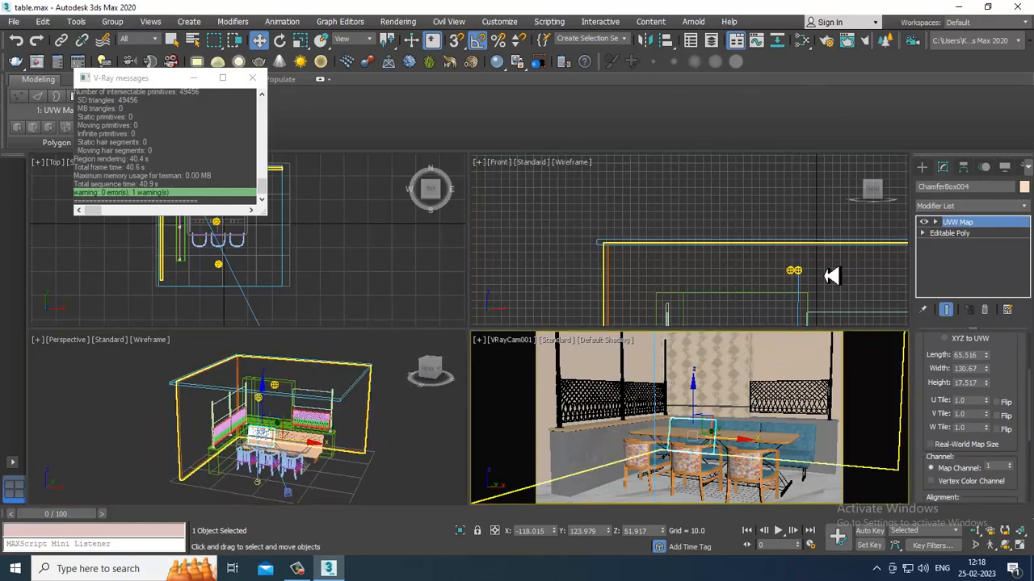
# Step: Create a VRayLight of type Plane in the Left view, about 337 by 234, spanning the seating area
pyautogui.click(922, 167)
pyautogui.click(951, 185)
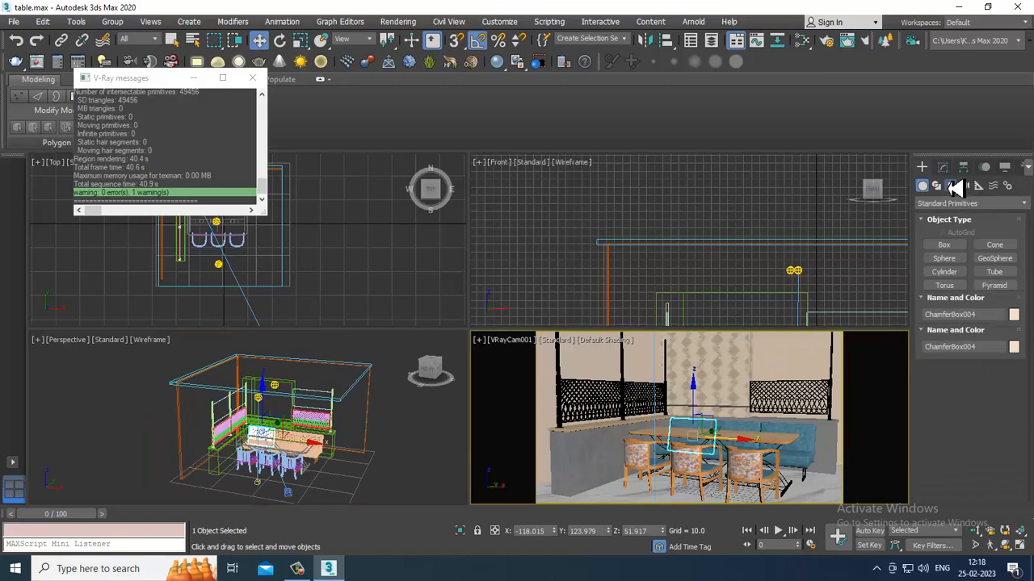
pyautogui.click(973, 202)
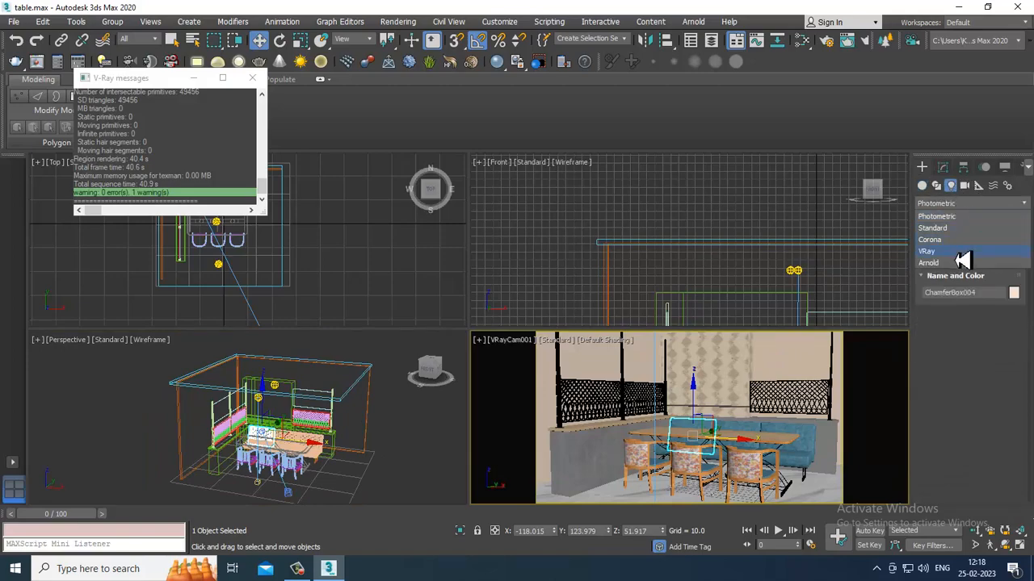
pyautogui.click(963, 252)
pyautogui.click(945, 245)
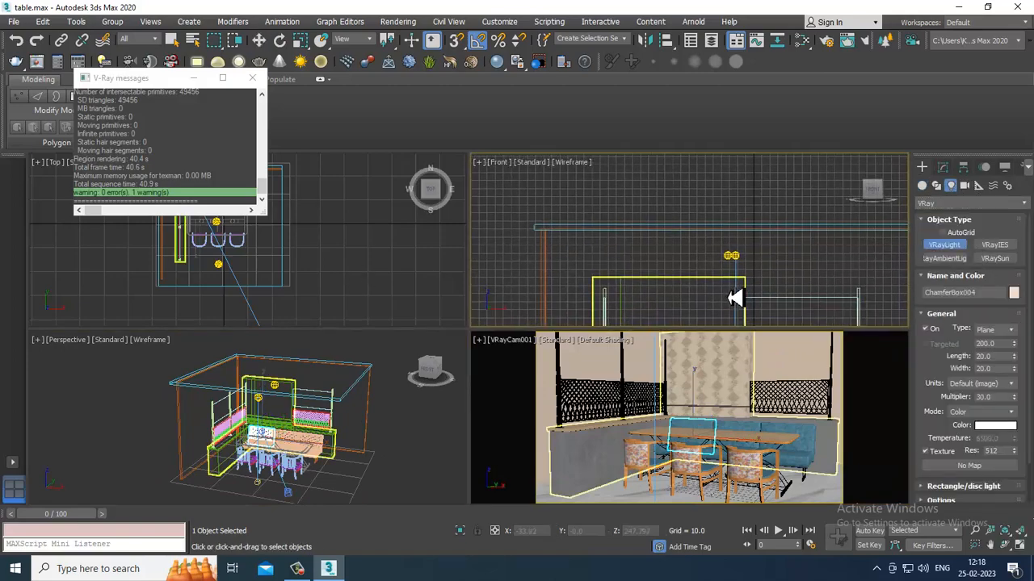
pyautogui.hotkey('alt', 'w')
pyautogui.press('l')
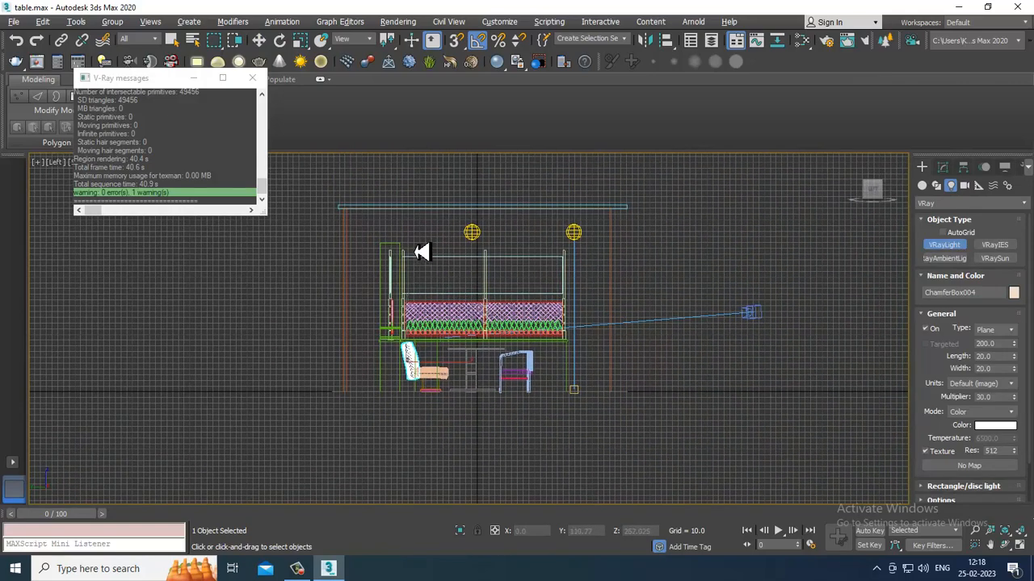
pyautogui.moveTo(421, 252); pyautogui.dragTo(616, 385)
pyautogui.rightClick(604, 406)
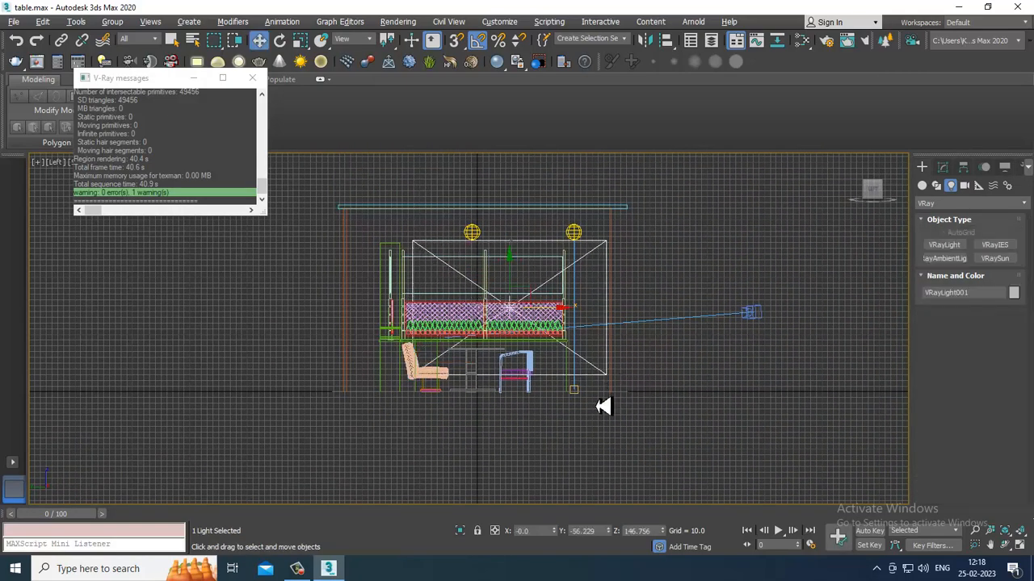
# Step: Mirror the plane light about X without cloning and move it along X to about 369, outside the room's open side
pyautogui.hotkey('alt', 'w')
pyautogui.rightClick(428, 454)
pyautogui.hotkey('alt', 'w')
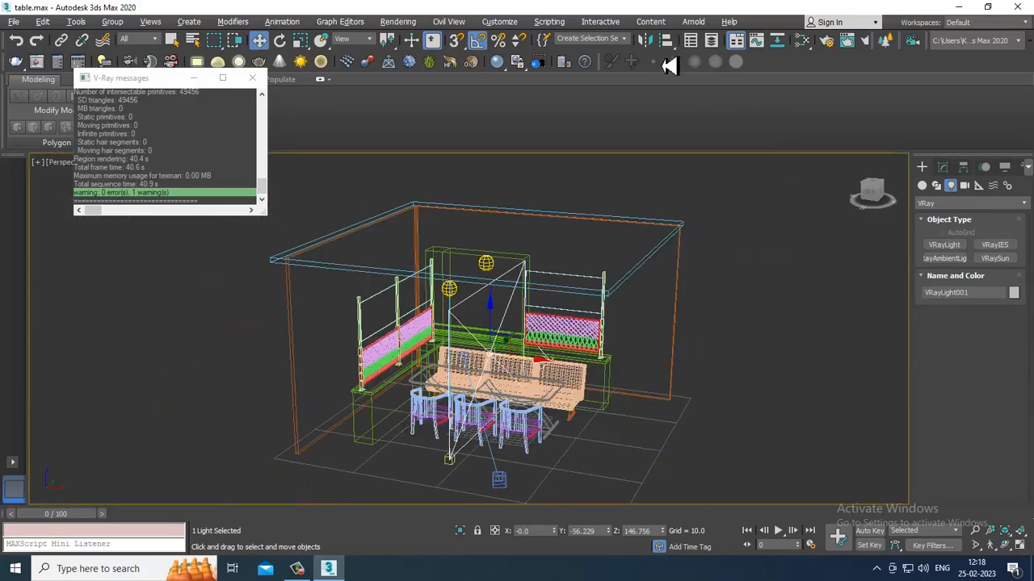
pyautogui.click(648, 43)
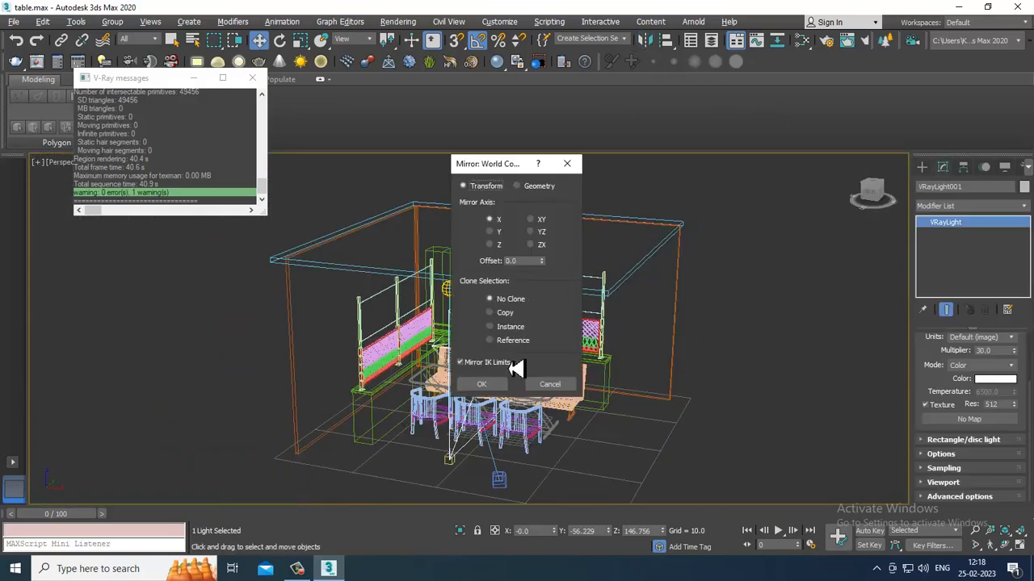
pyautogui.click(483, 385)
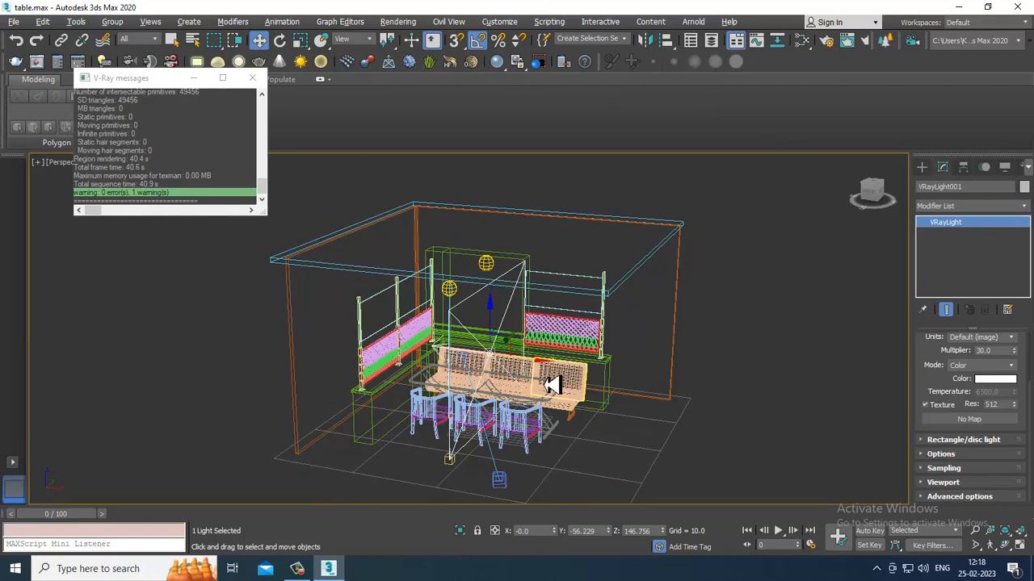
pyautogui.moveTo(550, 367); pyautogui.dragTo(757, 442)
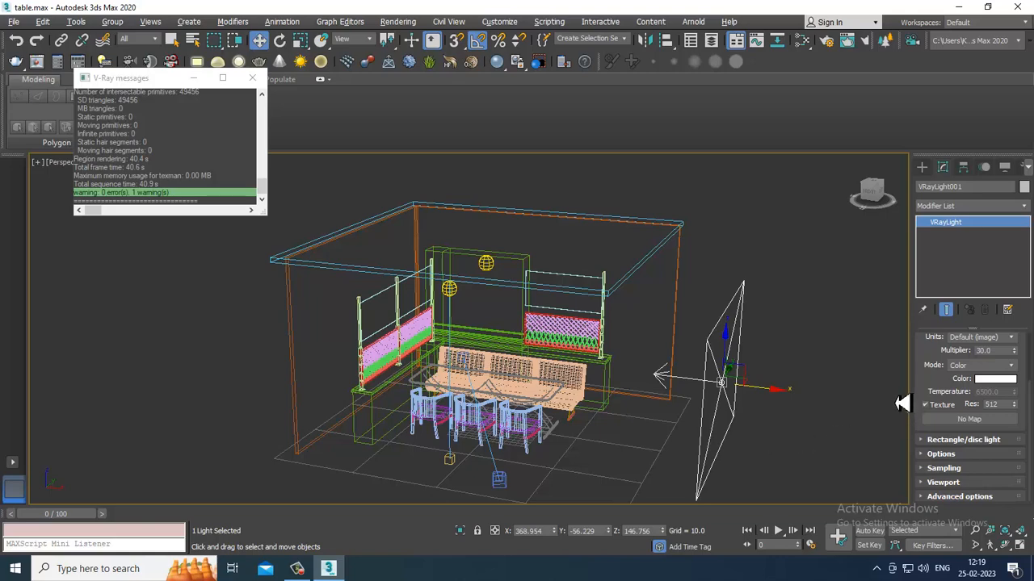
# Step: Move the plane light along negative Y to about -126 and rotate it slightly around the vertical axis to angle it at the seating
pyautogui.keyDown('alt'); pyautogui.moveTo(903, 403); pyautogui.dragTo(714, 330, button='middle'); pyautogui.keyUp('alt')
pyautogui.scroll(-4, 715, 332)
pyautogui.moveTo(740, 348); pyautogui.dragTo(722, 350)
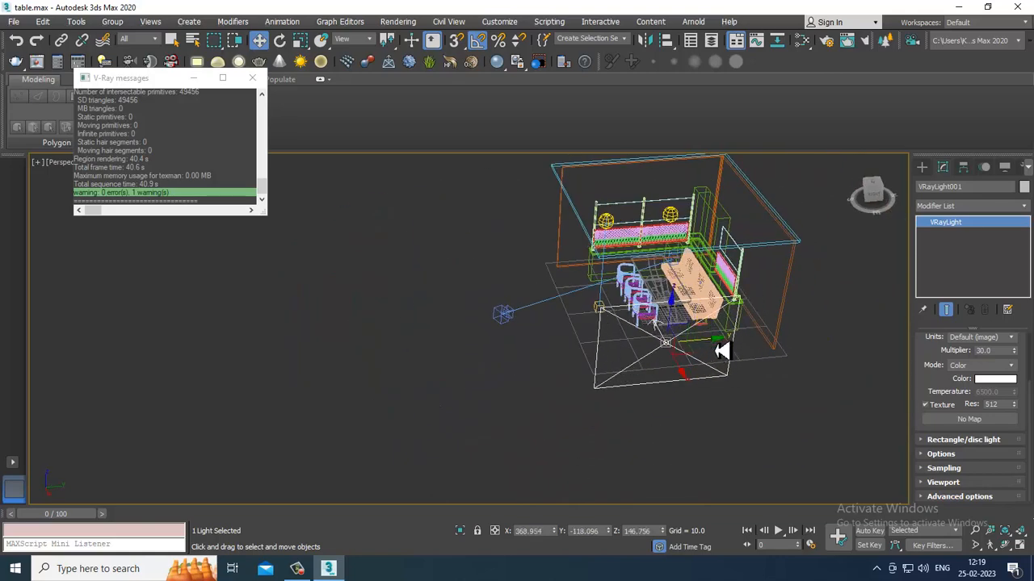
pyautogui.keyDown('alt'); pyautogui.moveTo(722, 351); pyautogui.dragTo(772, 330, button='middle'); pyautogui.keyUp('alt')
pyautogui.press('e')
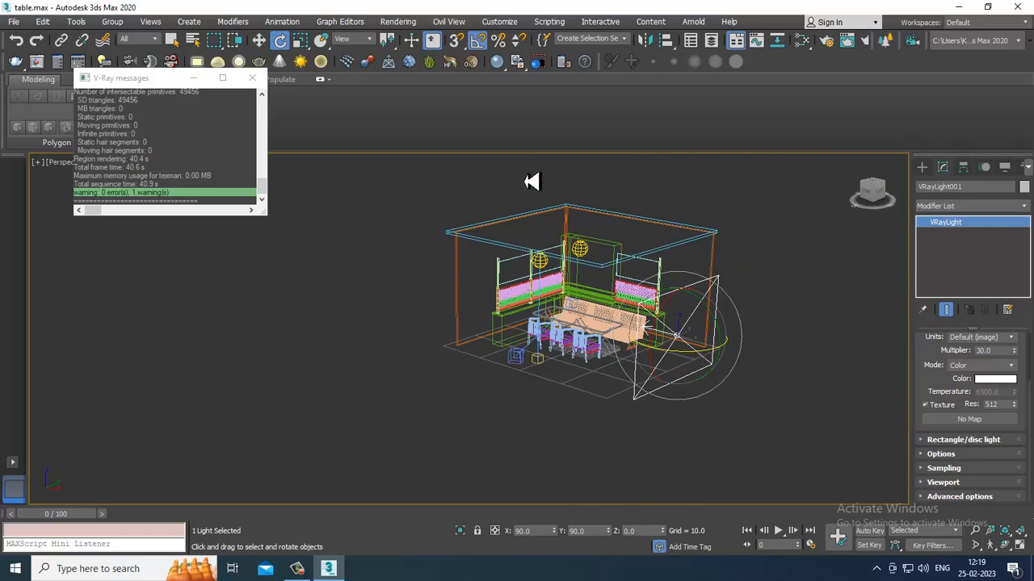
pyautogui.moveTo(709, 358); pyautogui.dragTo(692, 357)
pyautogui.keyDown('alt'); pyautogui.moveTo(692, 358); pyautogui.dragTo(672, 368, button='middle'); pyautogui.keyUp('alt')
pyautogui.press('w')
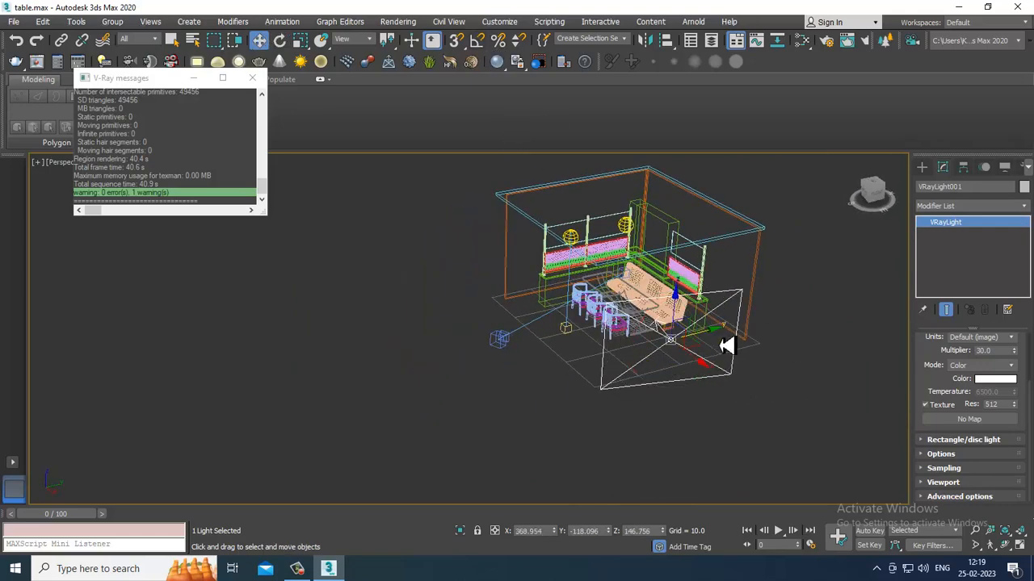
pyautogui.hotkey('alt', 'w')
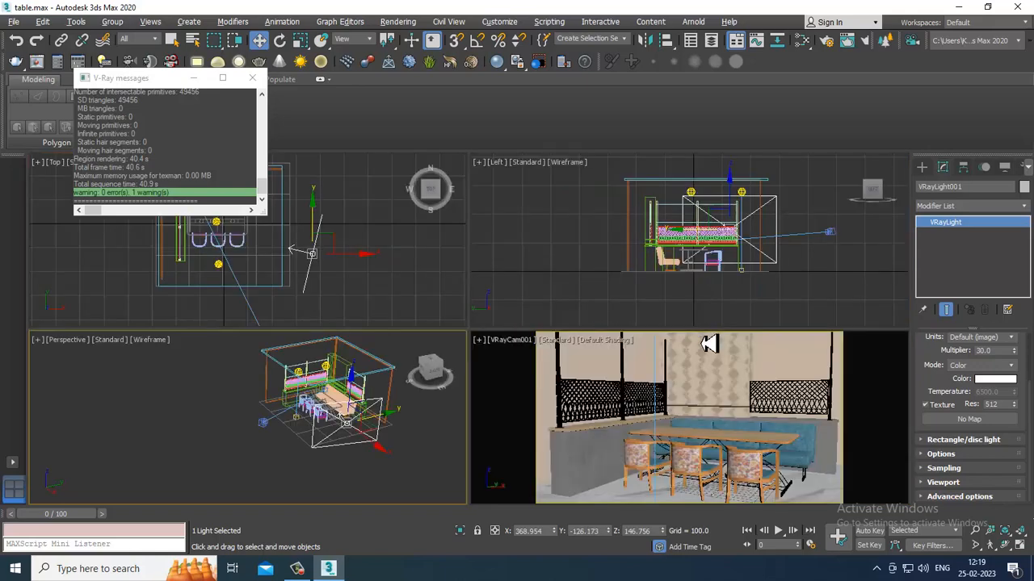
# Step: Start V-Ray IPR in the VRayCam001 viewport and set the plane light's color mode to Temperature at 4420
pyautogui.click(556, 342)
pyautogui.click(571, 367)
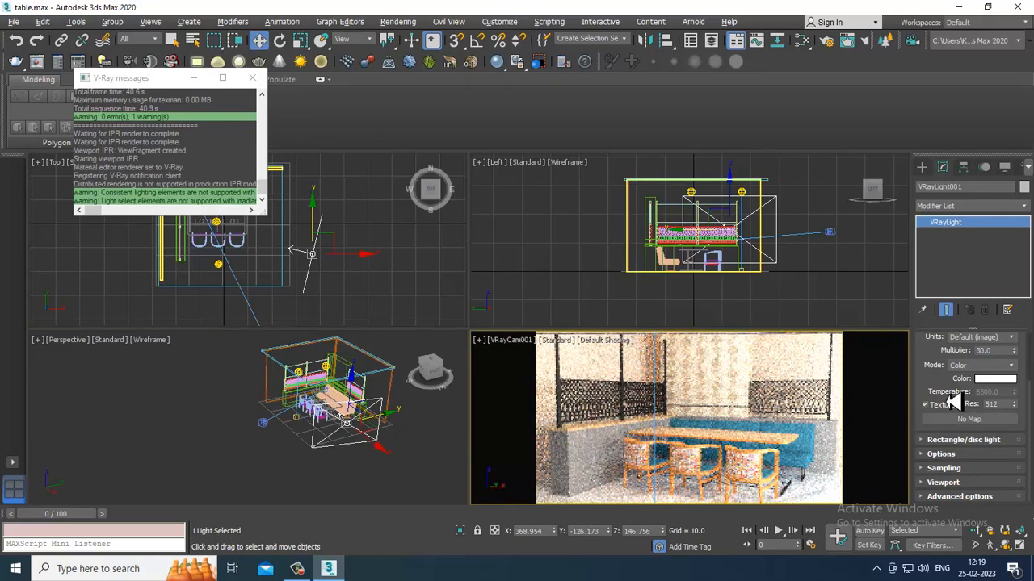
pyautogui.moveTo(940, 365); pyautogui.dragTo(938, 441)
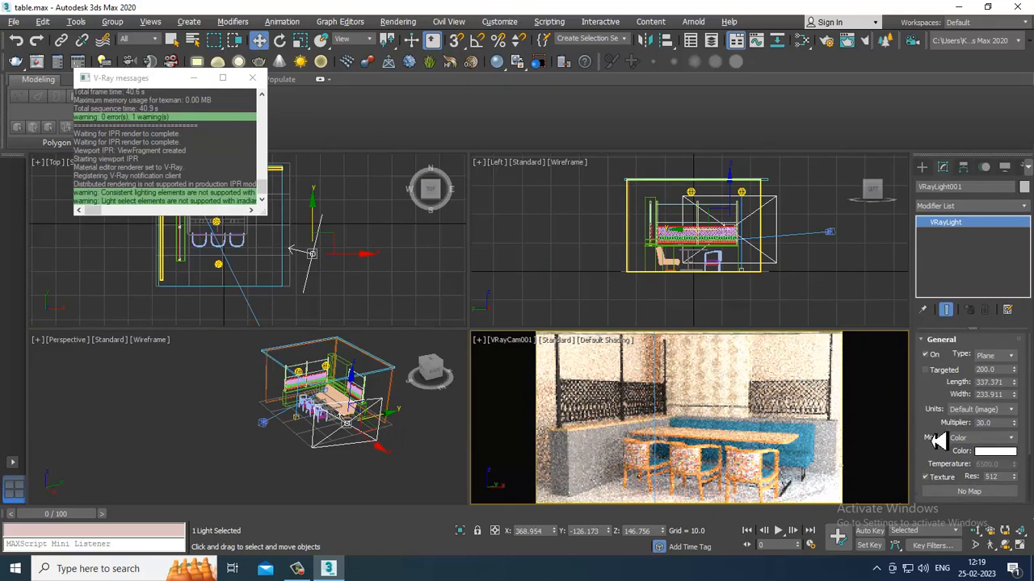
pyautogui.click(1014, 439)
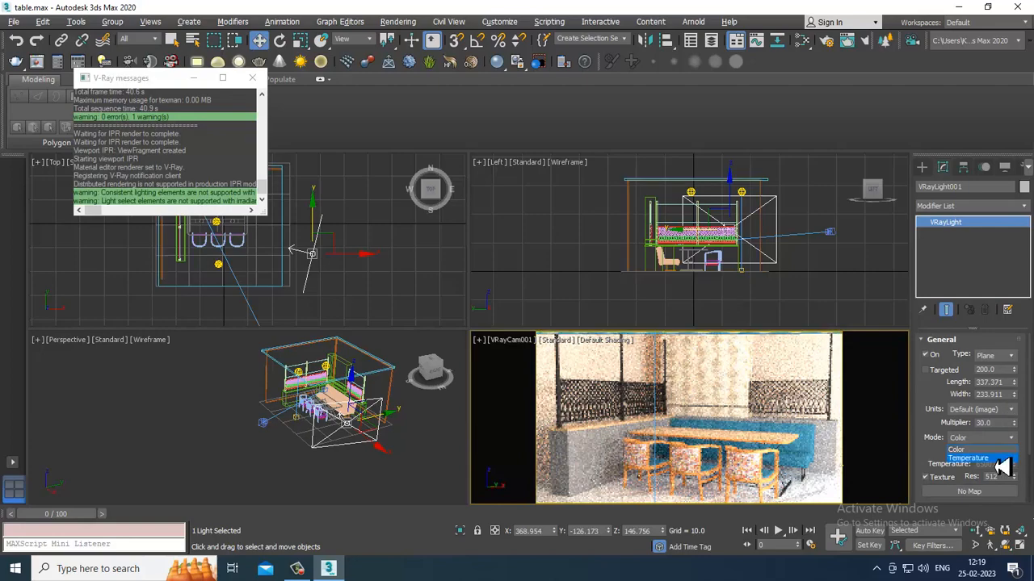
pyautogui.click(993, 457)
pyautogui.moveTo(1024, 487); pyautogui.dragTo(12, 494)
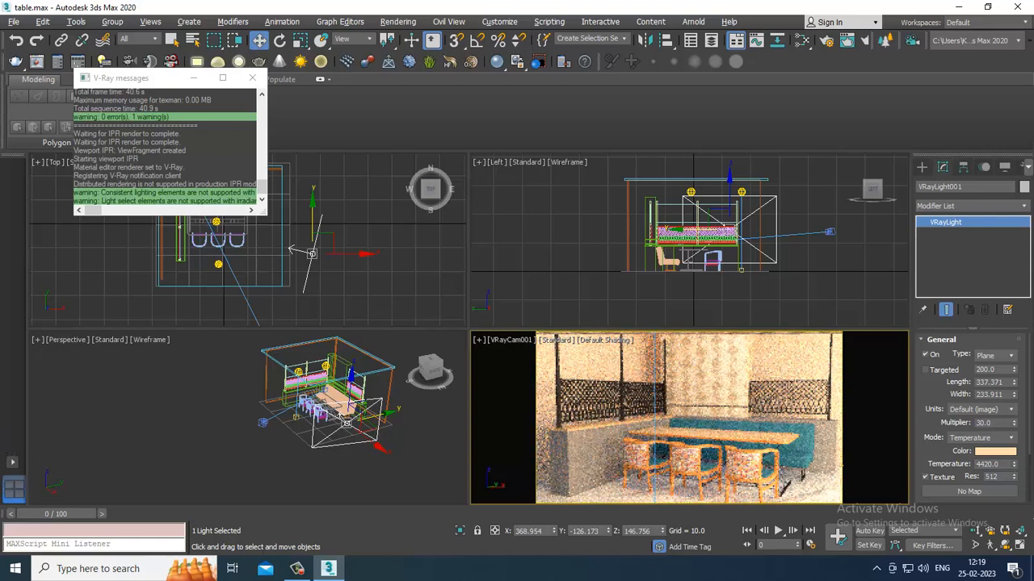
# Step: Make the plane light double-sided, invisible and without decay, and try its Skylight portal option
pyautogui.scroll(-3, 961, 460)
pyautogui.click(957, 441)
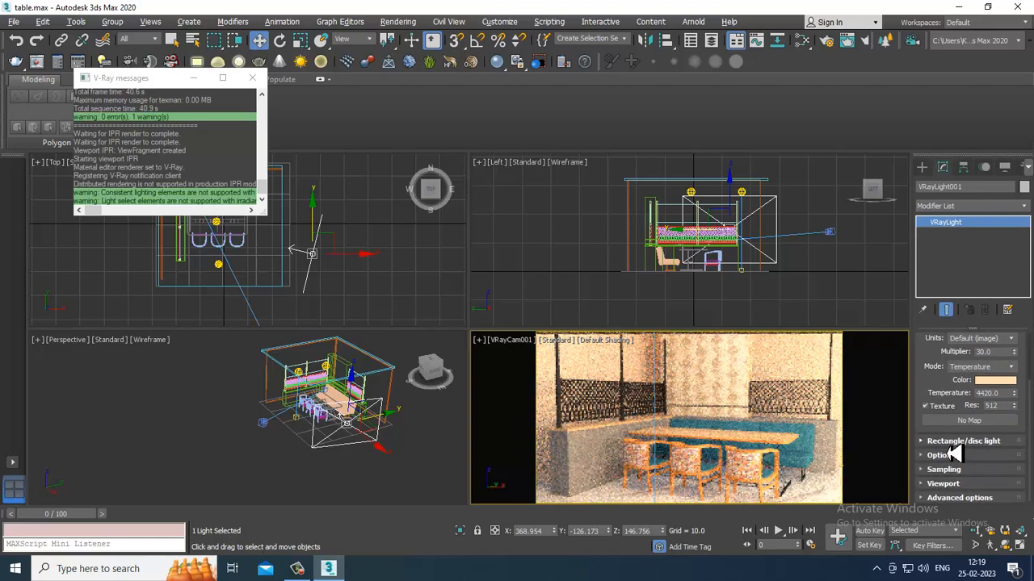
pyautogui.scroll(-3, 956, 458)
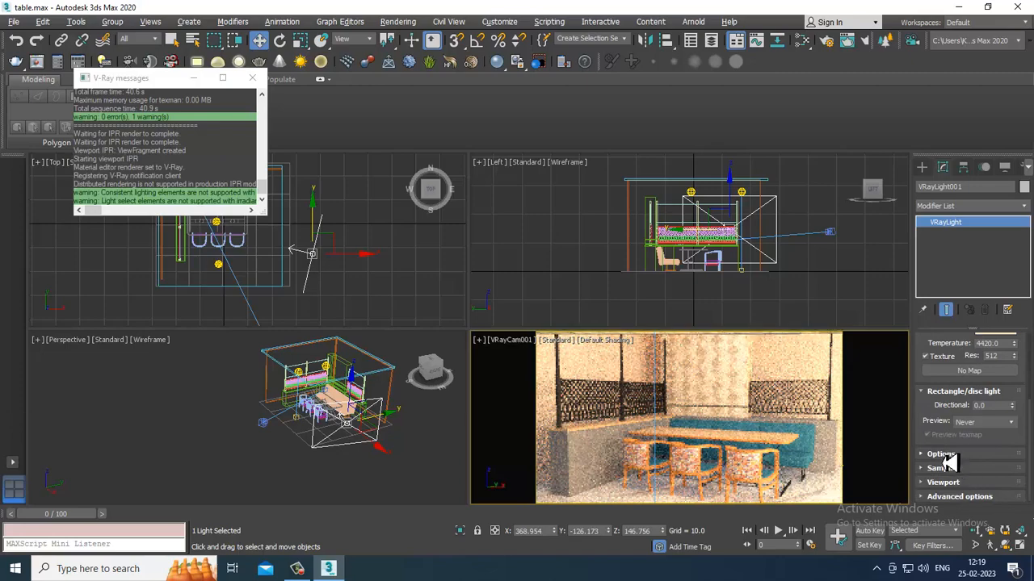
pyautogui.scroll(-3, 960, 467)
pyautogui.click(939, 405)
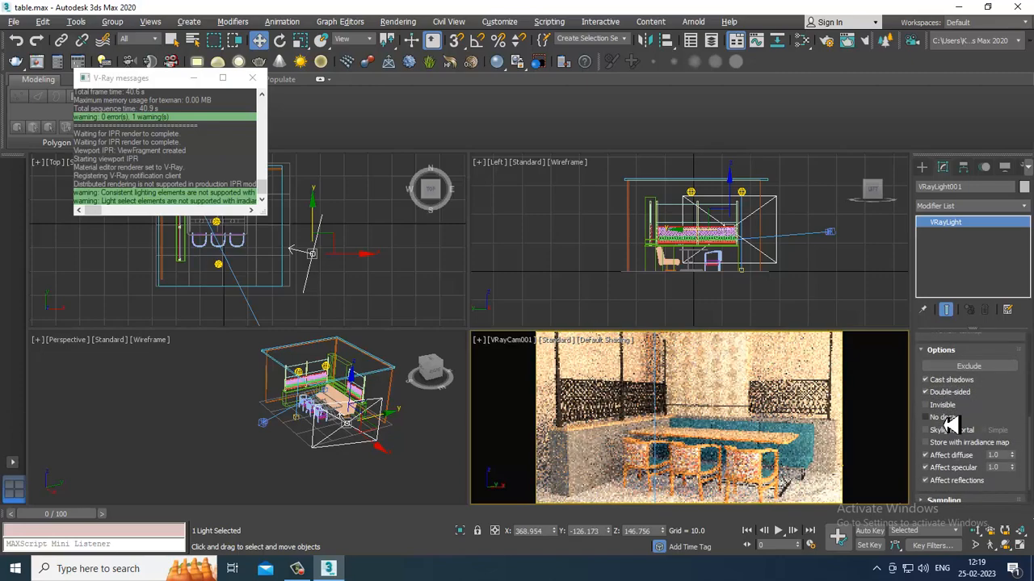
pyautogui.click(949, 431)
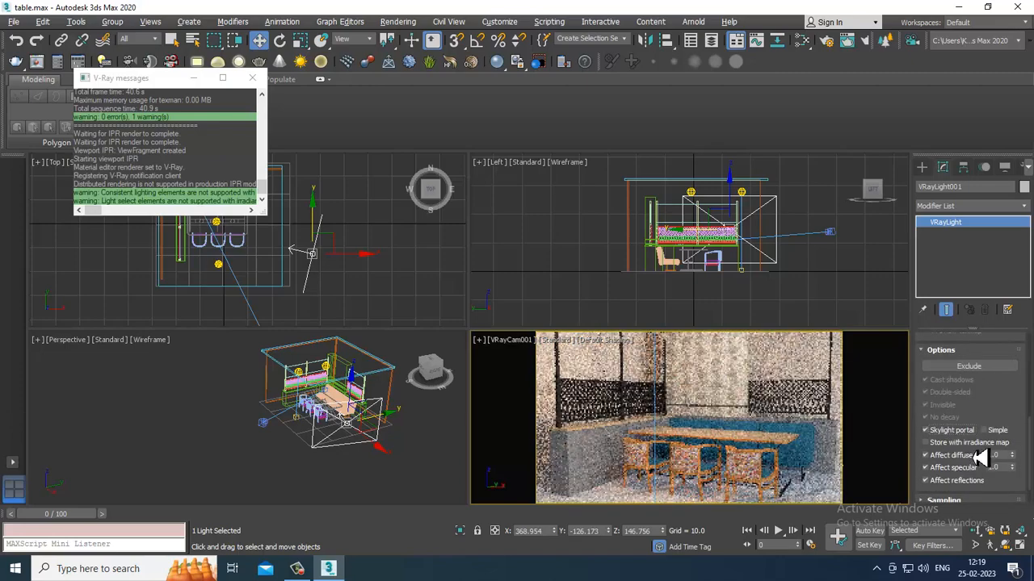
pyautogui.click(950, 439)
# Step: Set the plane light's multiplier to 1.0, its temperature to 5746 and its texture resolution to 1024
pyautogui.scroll(3, 990, 443)
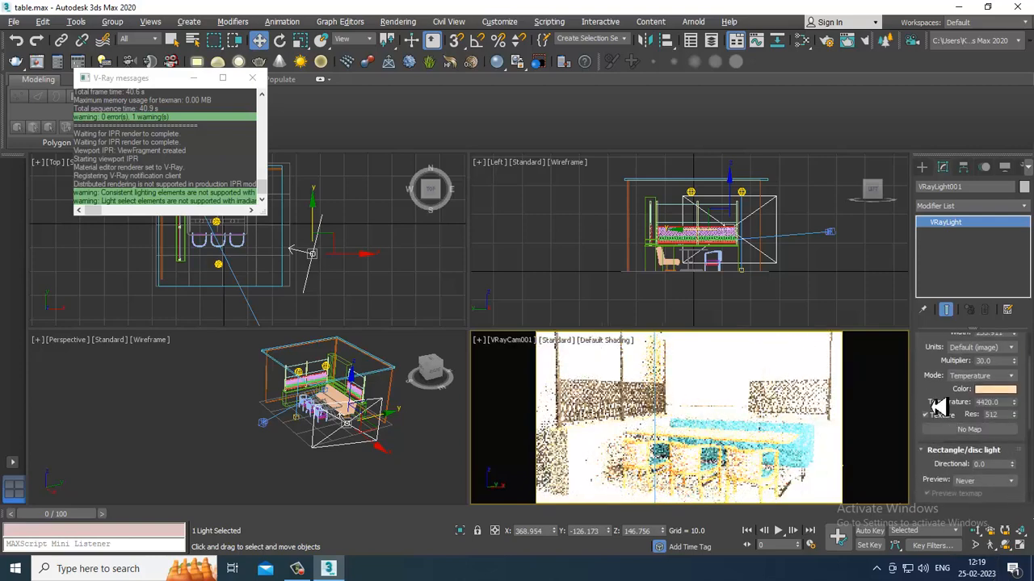
pyautogui.doubleClick(982, 361)
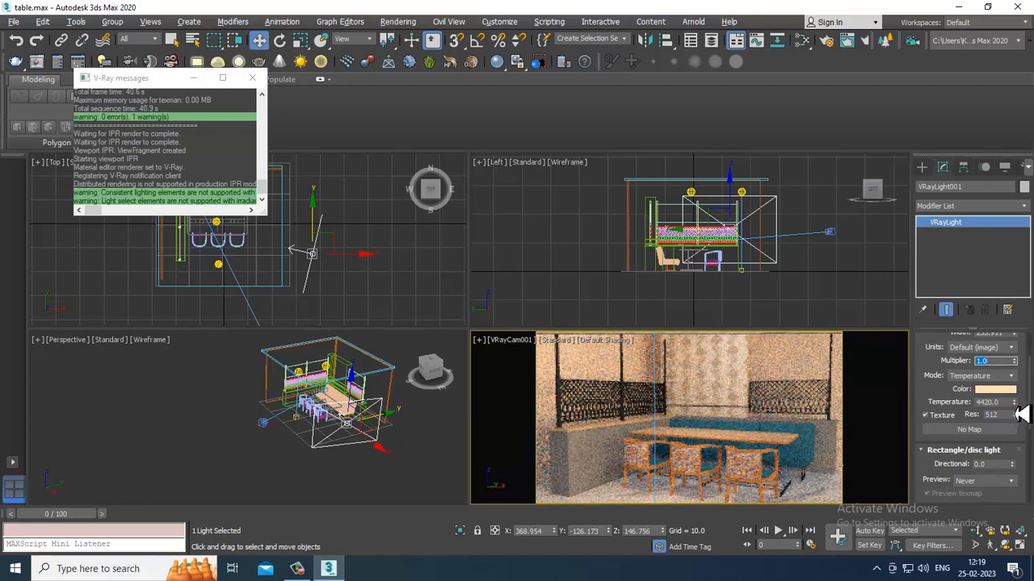
pyautogui.moveTo(1018, 402); pyautogui.dragTo(29, 411)
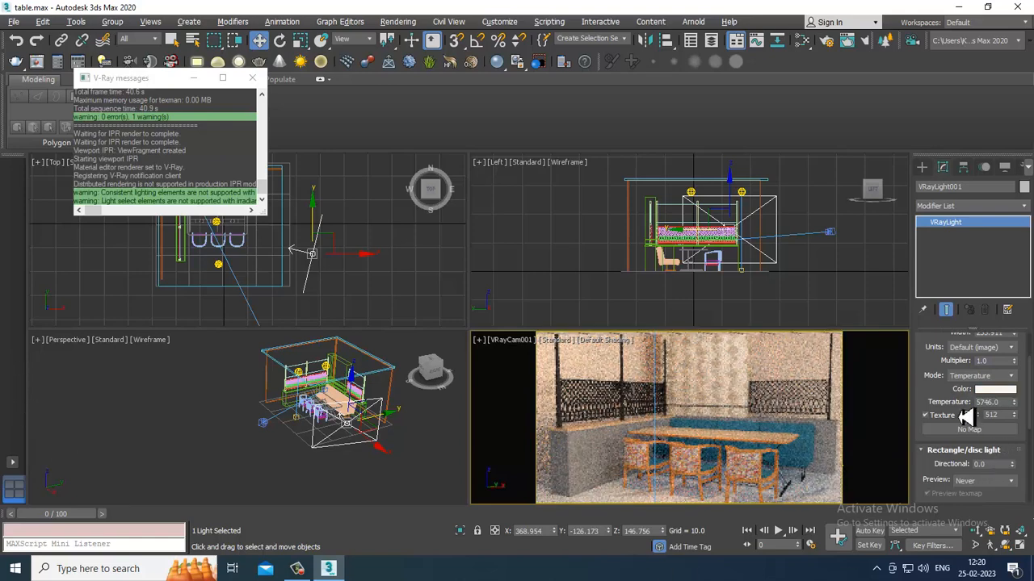
pyautogui.moveTo(932, 379)
pyautogui.mouseDown()
pyautogui.moveTo(932, 389)
pyautogui.moveTo(937, 365)
pyautogui.mouseUp()
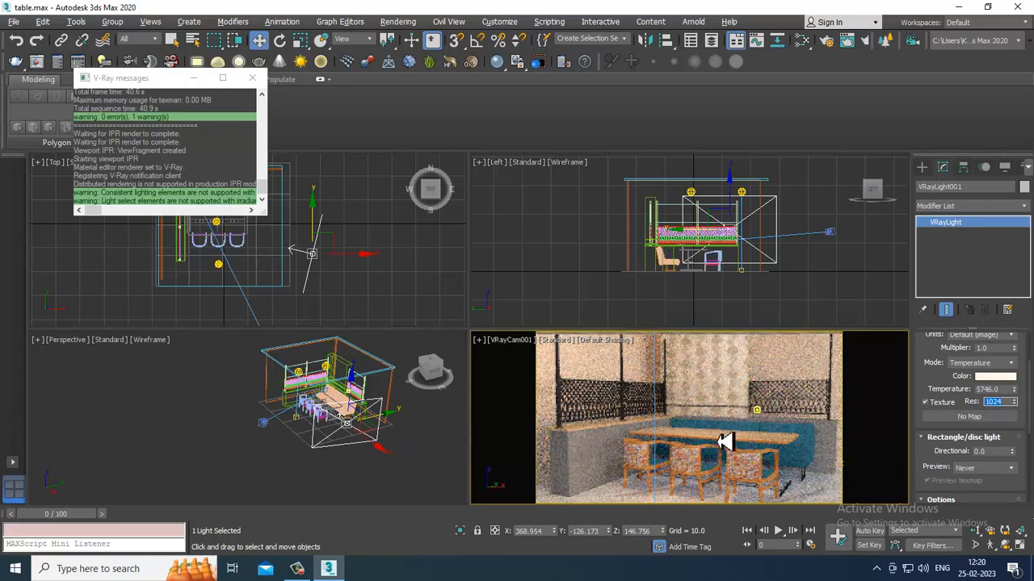
# Step: Inspect the IPR preview in the enlarged camera view and select VRayCam001 in the Perspective viewport
pyautogui.click(775, 370)
pyautogui.hotkey('alt', 'w')
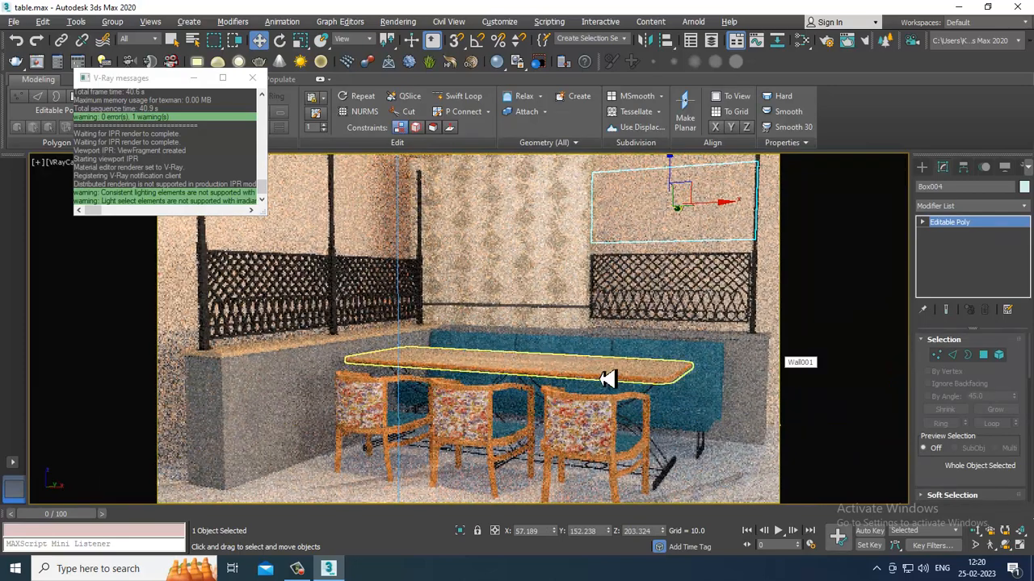
pyautogui.hotkey('alt', 'w')
pyautogui.click(263, 422)
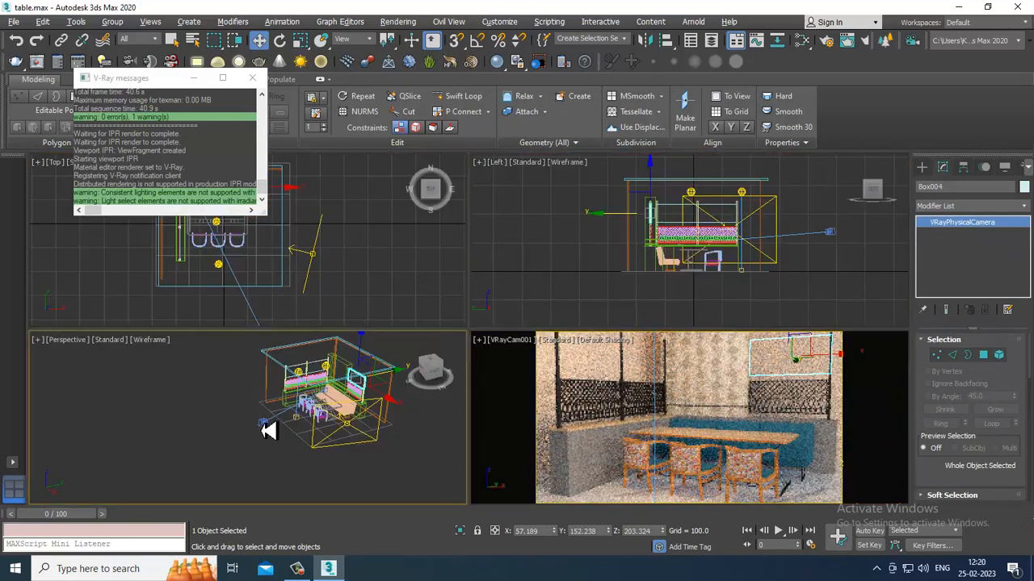
pyautogui.click(297, 569)
pyautogui.click(299, 570)
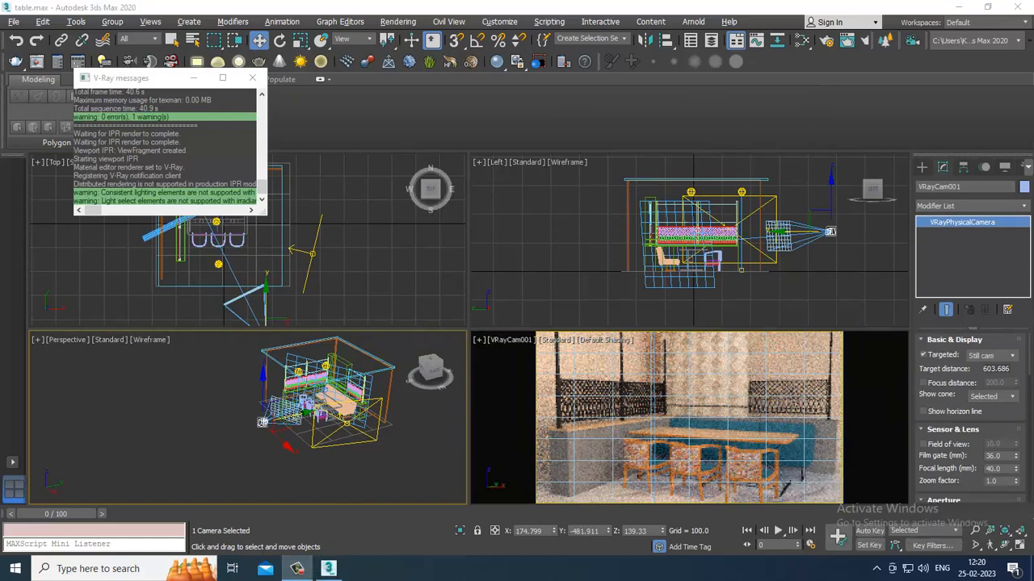
# Step: Try the Neutral white balance on VRayCam001 and set its white balance to Daylight
pyautogui.moveTo(1003, 420); pyautogui.dragTo(1010, 170)
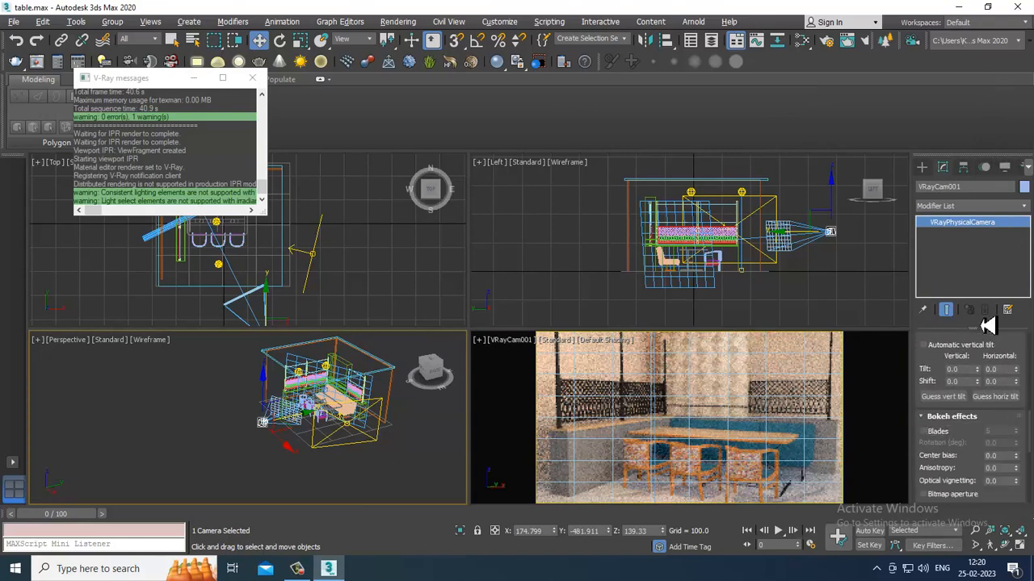
pyautogui.moveTo(929, 359); pyautogui.dragTo(937, 477)
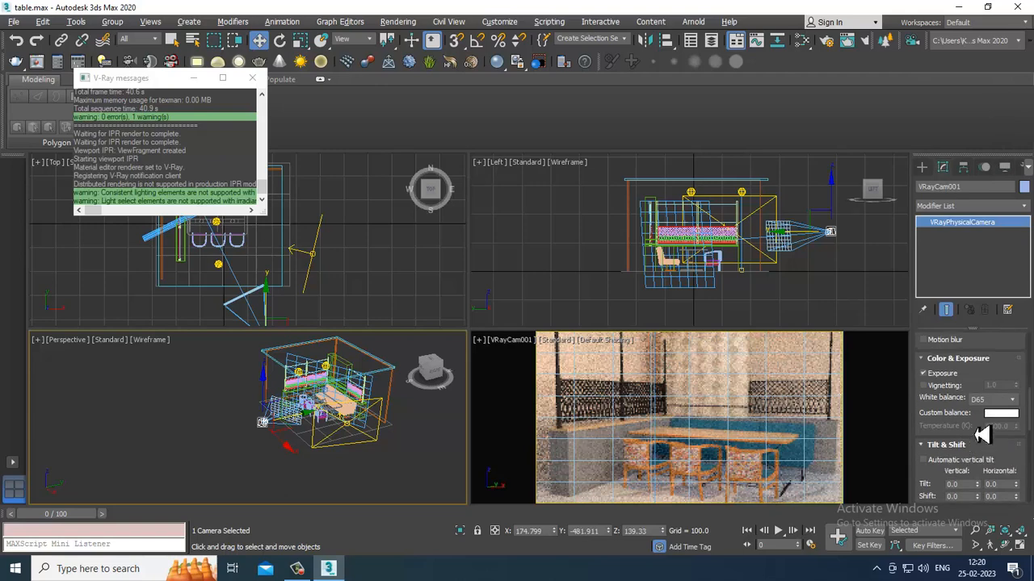
pyautogui.click(1007, 399)
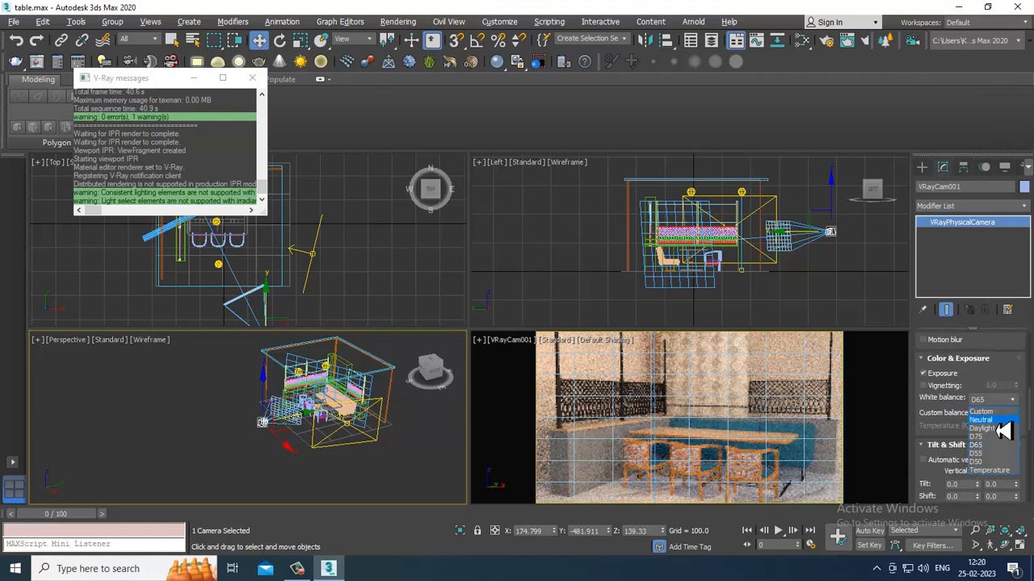
pyautogui.click(1000, 420)
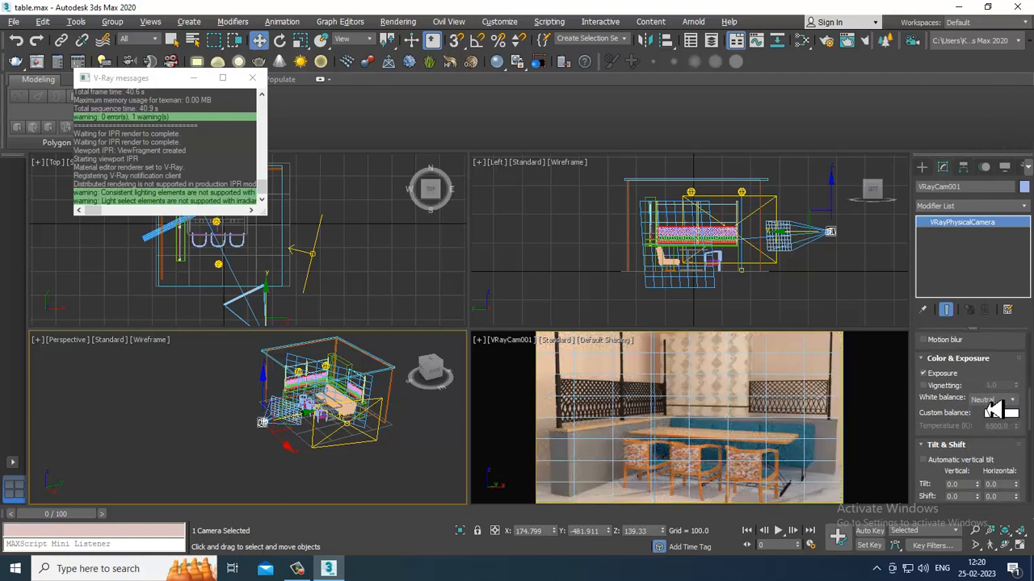
pyautogui.click(994, 401)
pyautogui.click(999, 430)
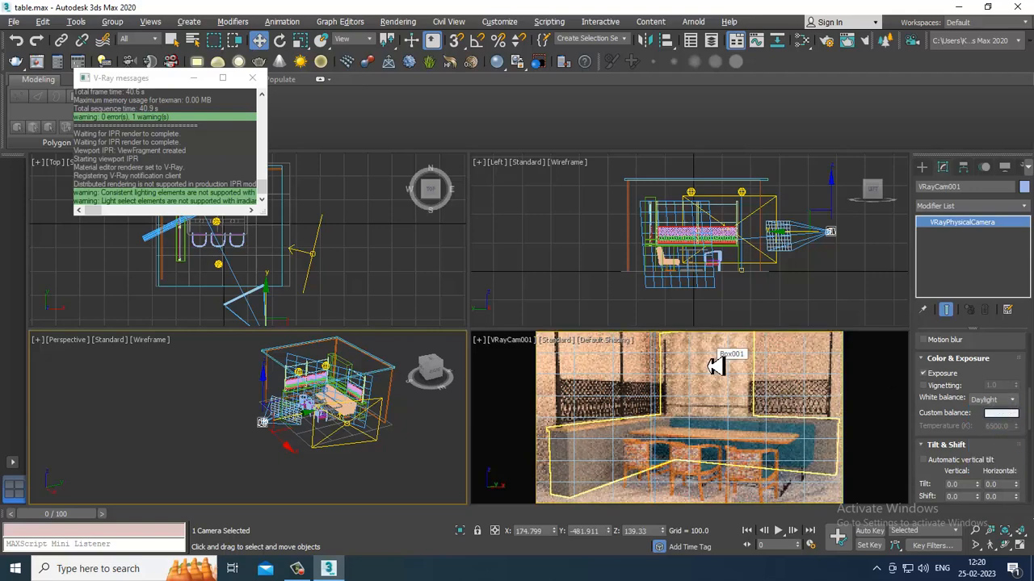
# Step: Try the D75, D65 and D50 white balance presets on VRayCam001, then return it to Neutral
pyautogui.click(1001, 400)
pyautogui.click(1006, 439)
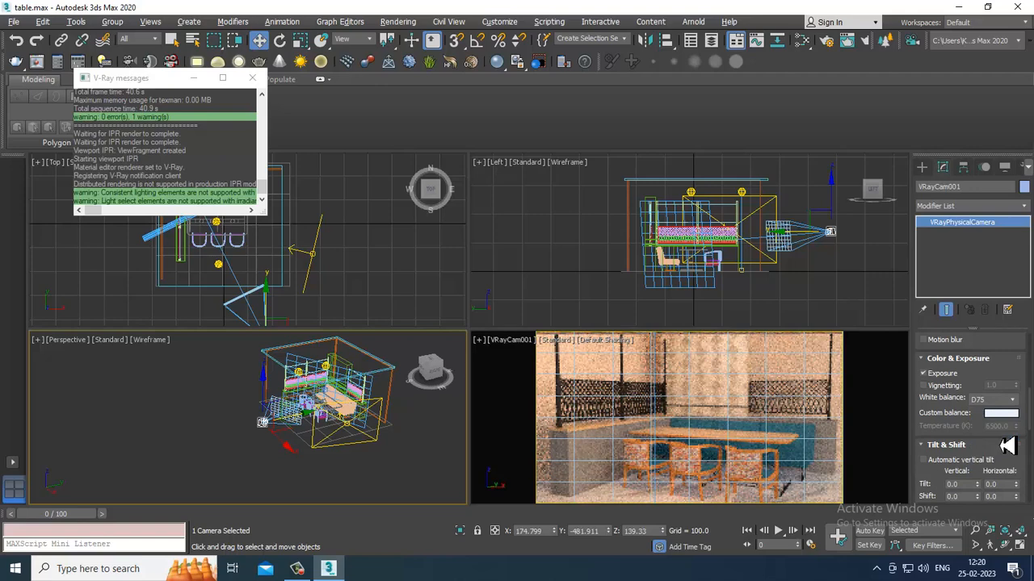
pyautogui.click(1002, 399)
pyautogui.click(996, 449)
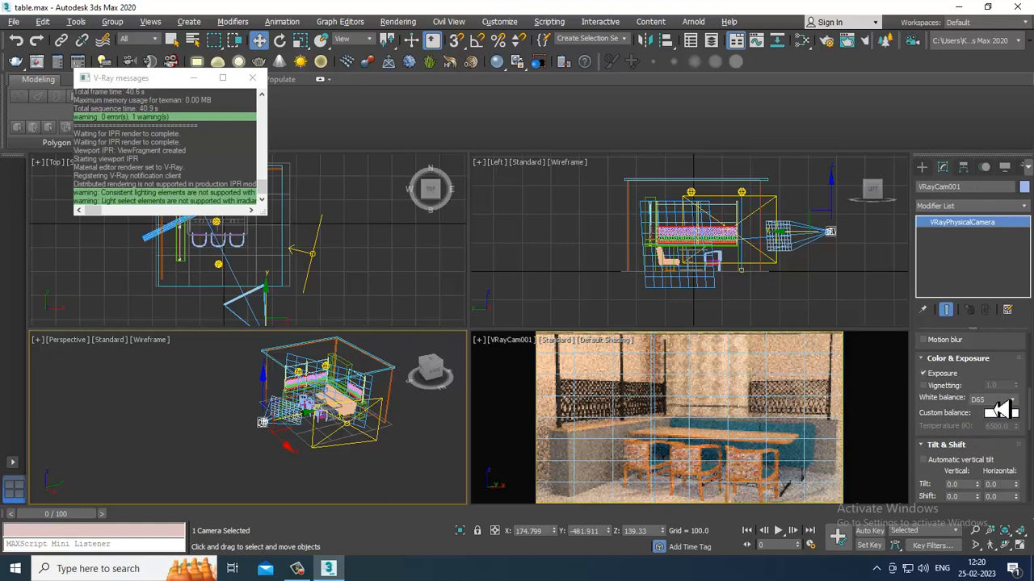
pyautogui.click(1000, 402)
pyautogui.click(1007, 457)
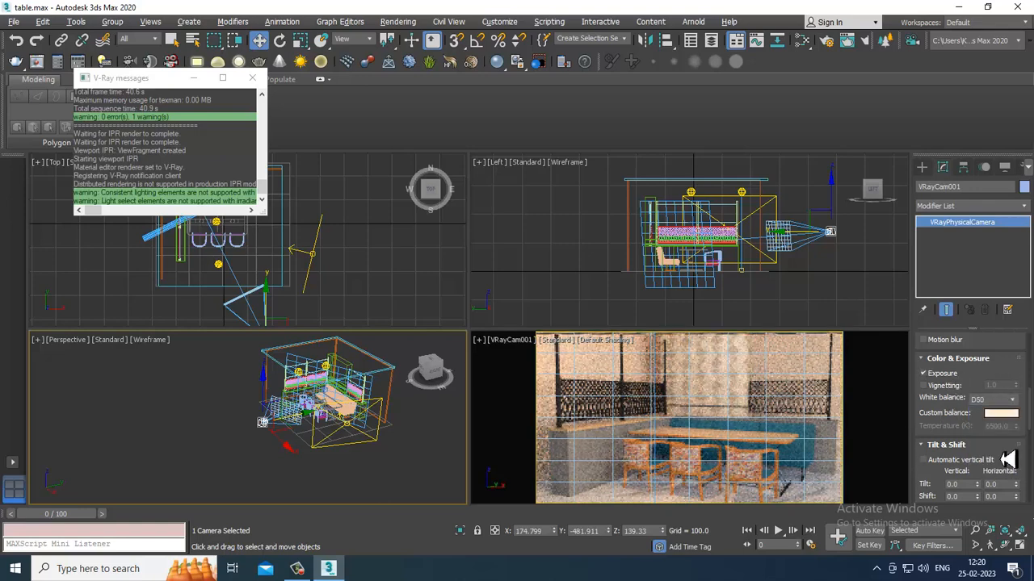
pyautogui.click(1009, 402)
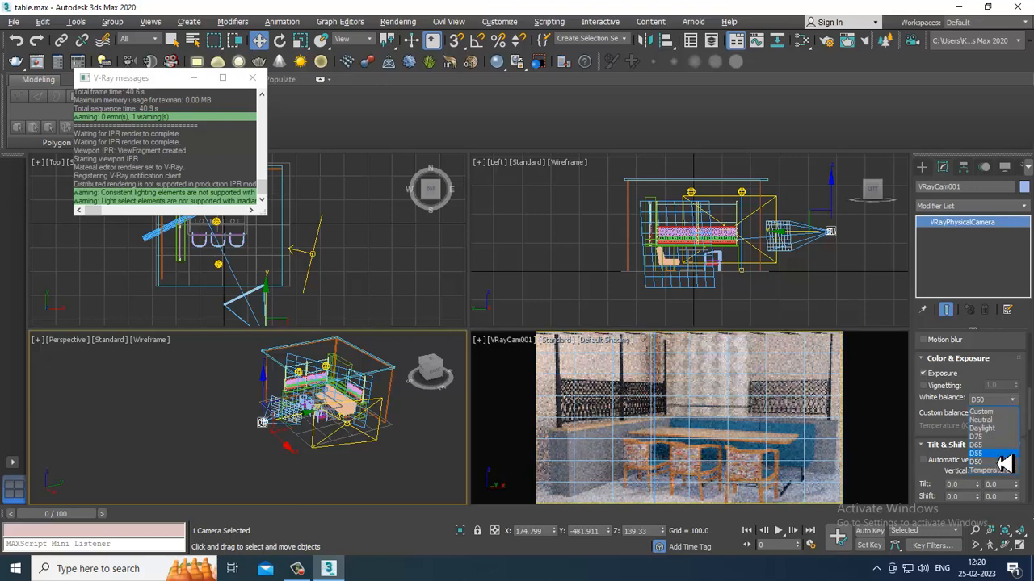
pyautogui.click(993, 421)
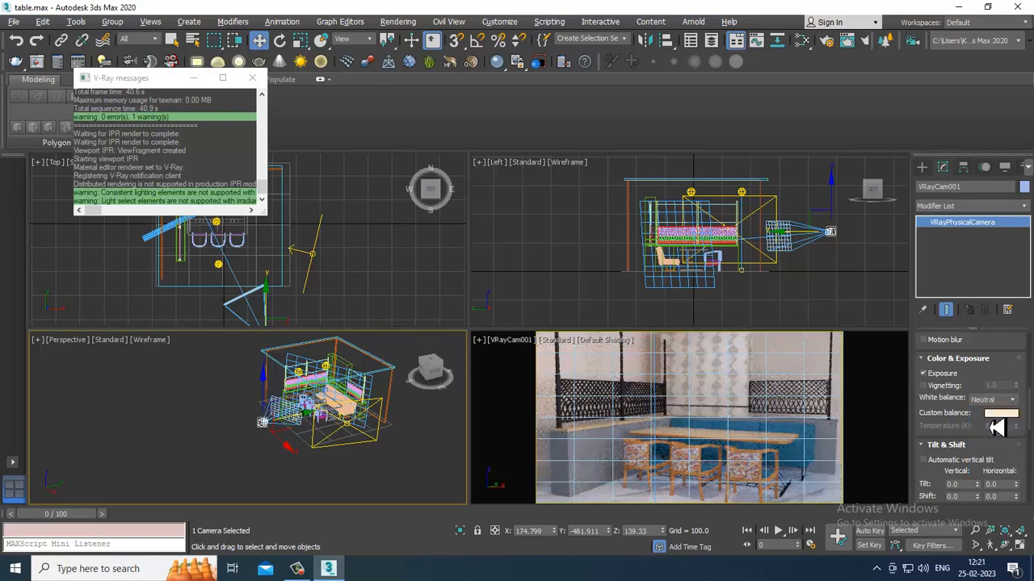
# Step: Try the Daylight, Custom, D75 and D65 white balance options on VRayCam001
pyautogui.click(1001, 400)
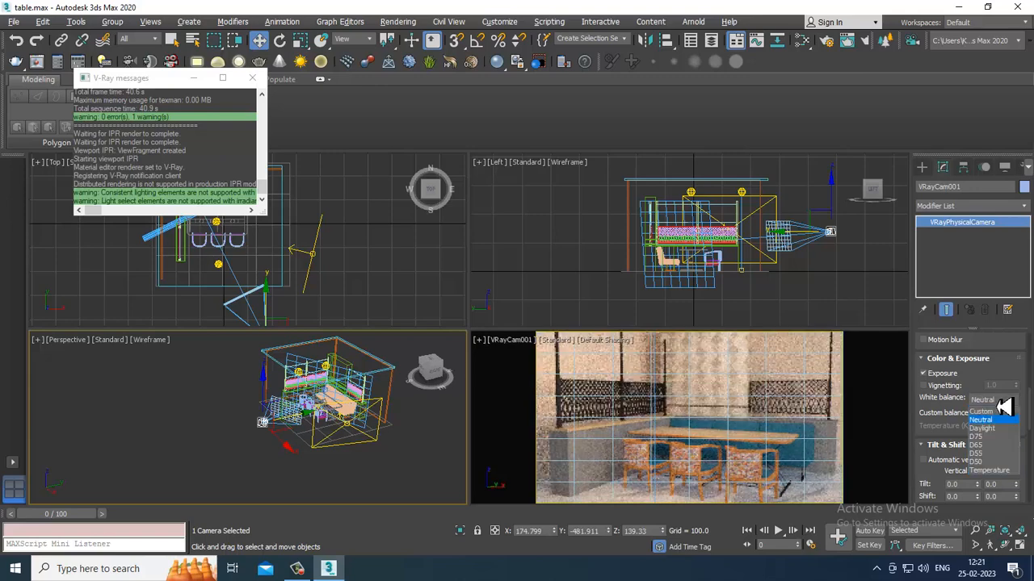
pyautogui.click(999, 428)
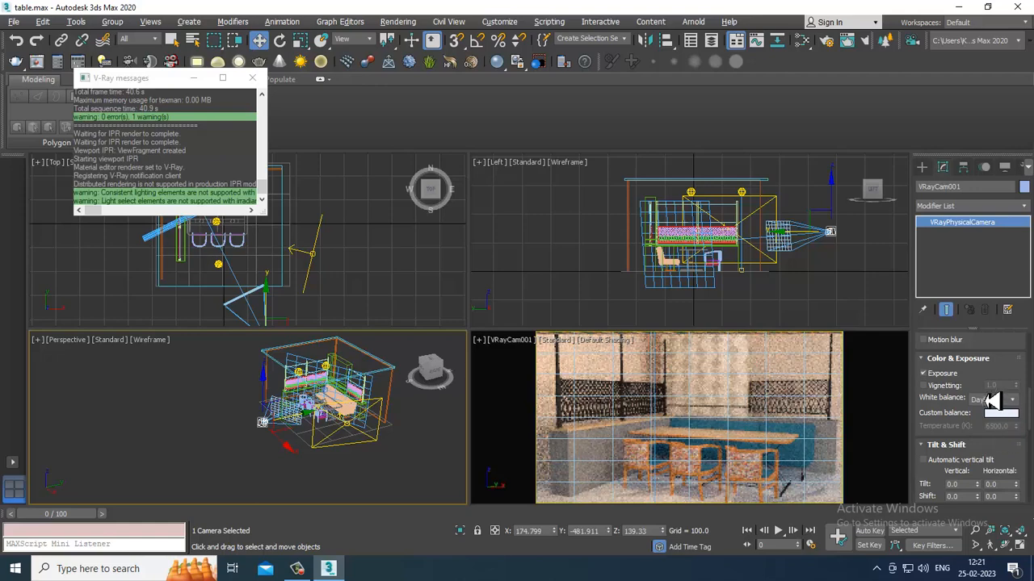
pyautogui.click(998, 401)
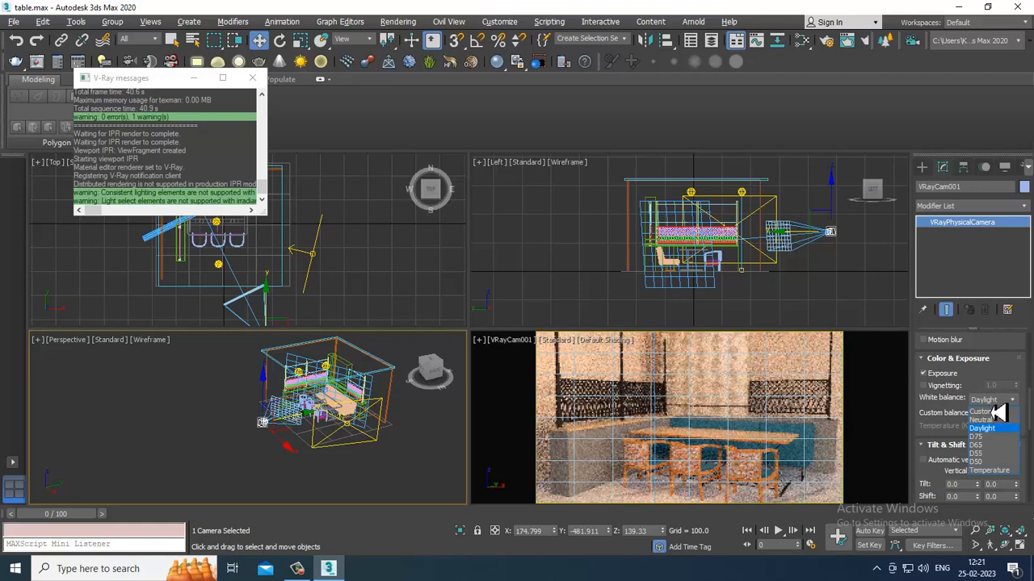
pyautogui.click(999, 412)
pyautogui.click(1001, 401)
pyautogui.click(1009, 437)
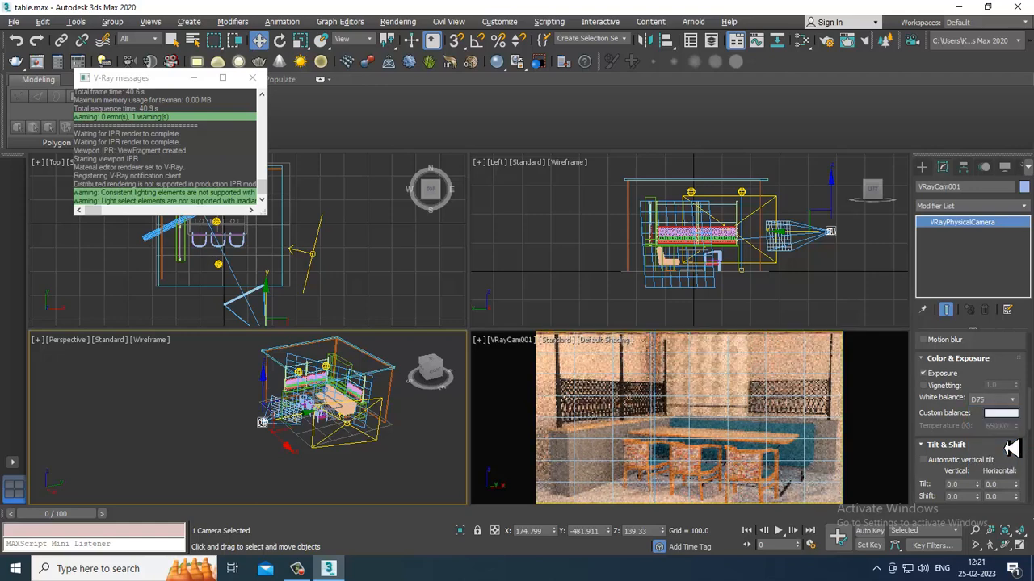
pyautogui.click(1000, 399)
pyautogui.click(999, 450)
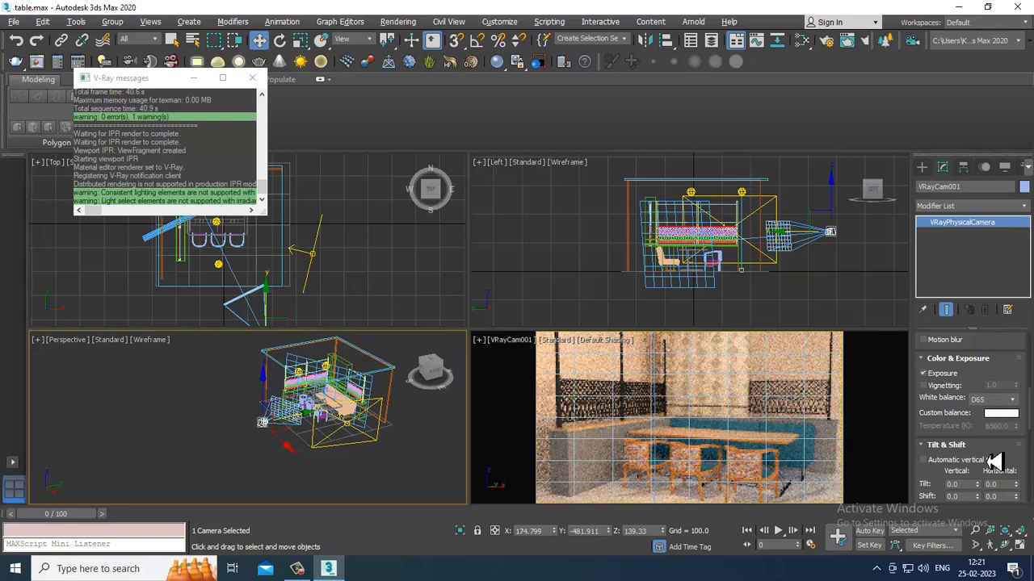
# Step: Compare the D55 and D75 white balance presets on VRayCam001
pyautogui.click(1003, 401)
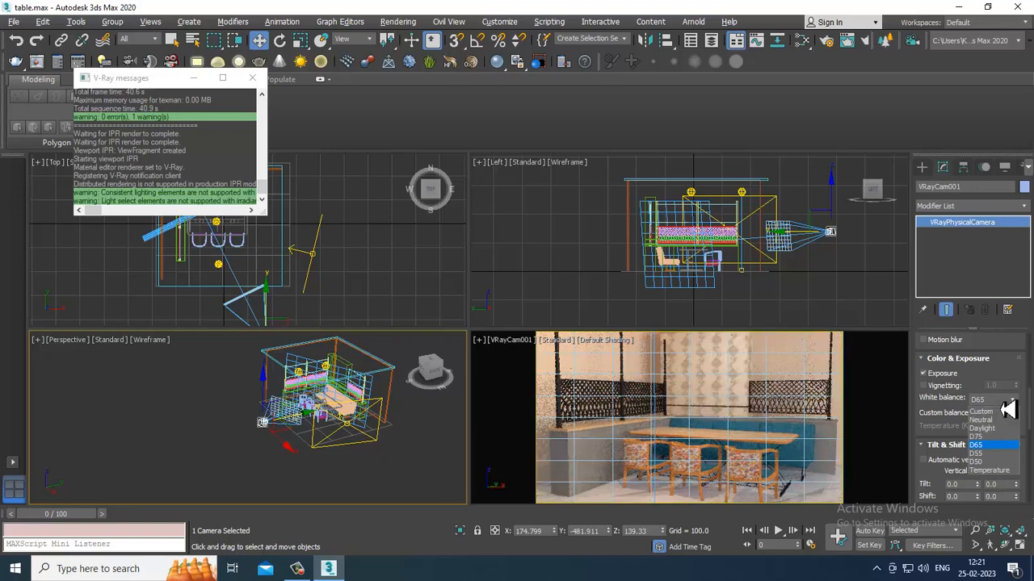
pyautogui.click(995, 455)
pyautogui.click(991, 403)
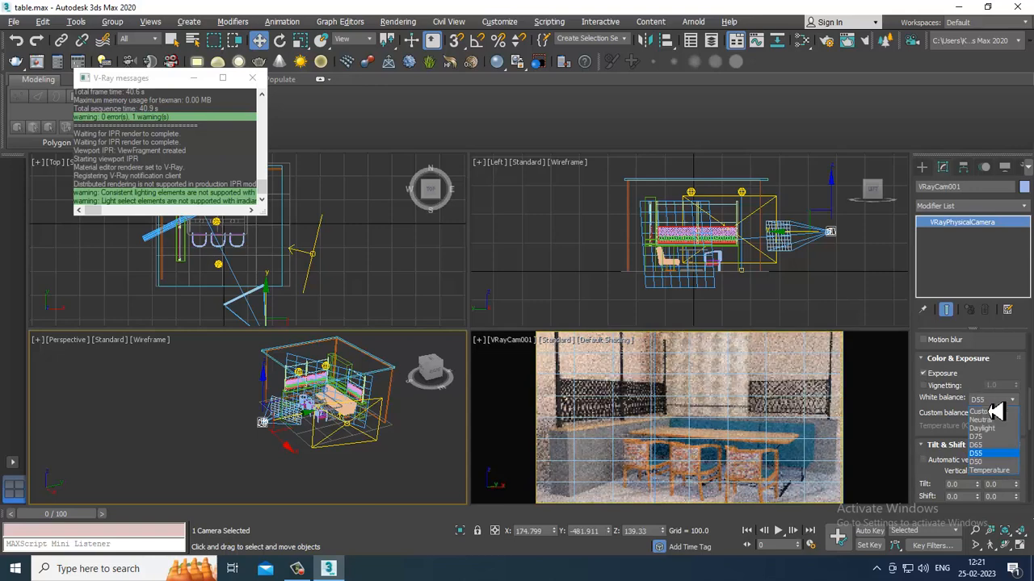
pyautogui.click(991, 403)
pyautogui.click(990, 403)
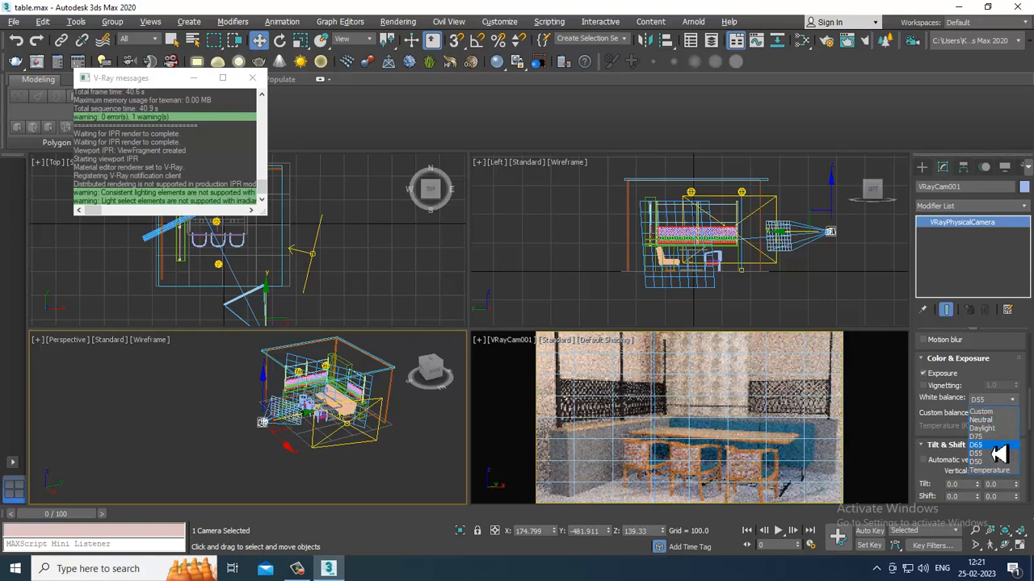
pyautogui.click(1004, 438)
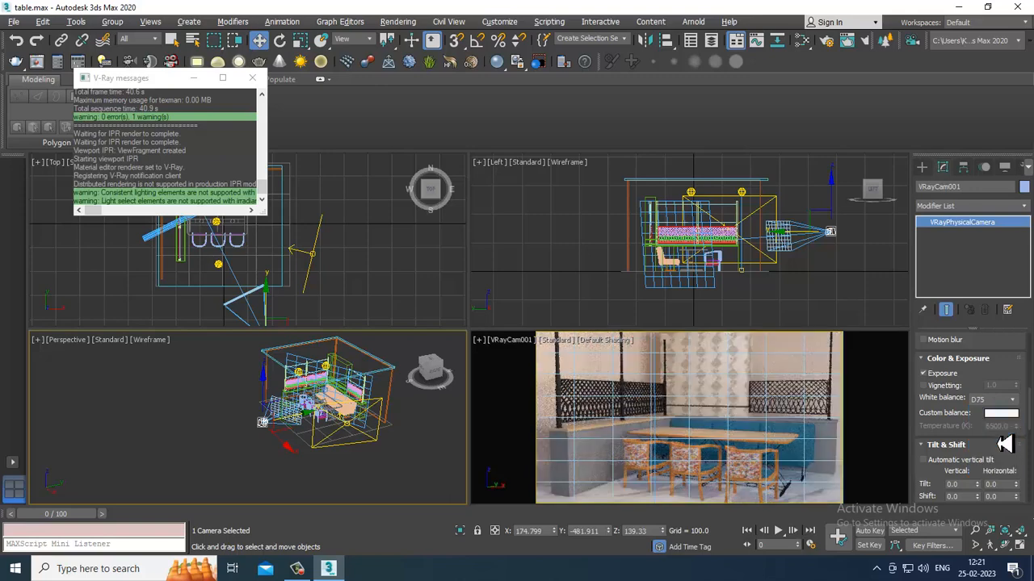
# Step: Set VRayCam001's white balance to Neutral and make the camera viewport active
pyautogui.click(992, 399)
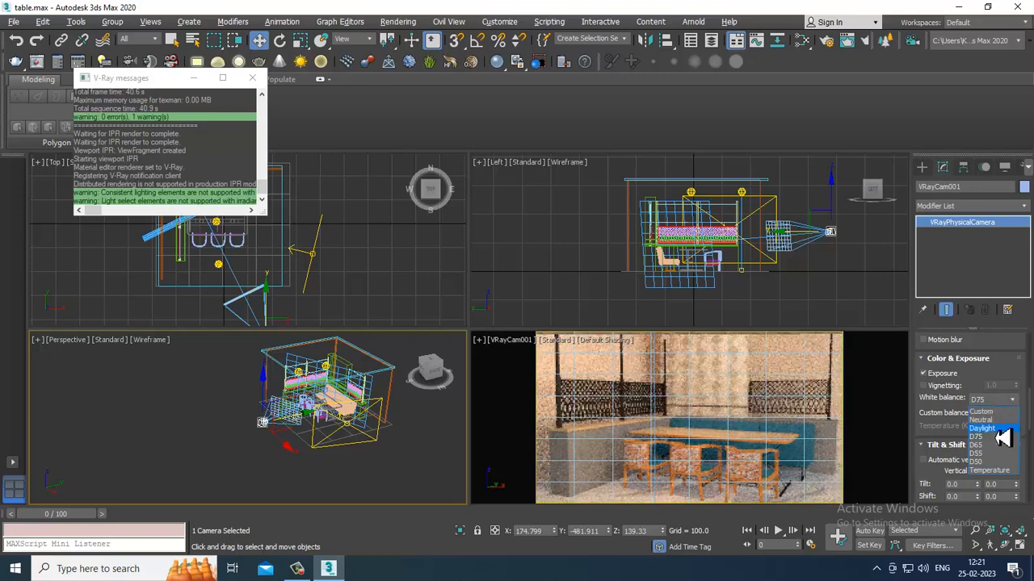
pyautogui.click(998, 421)
pyautogui.click(1001, 401)
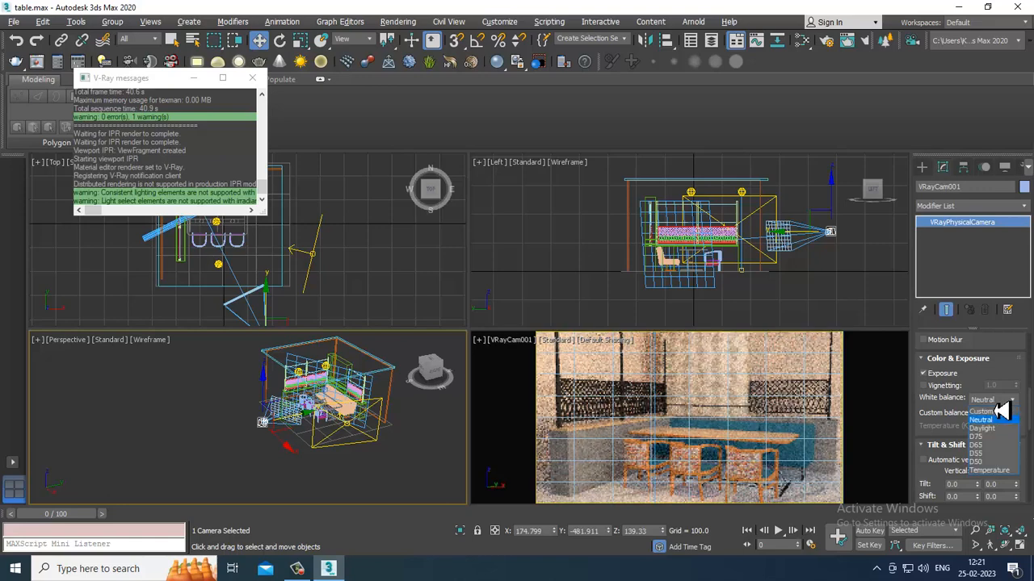
pyautogui.click(998, 418)
pyautogui.click(667, 378)
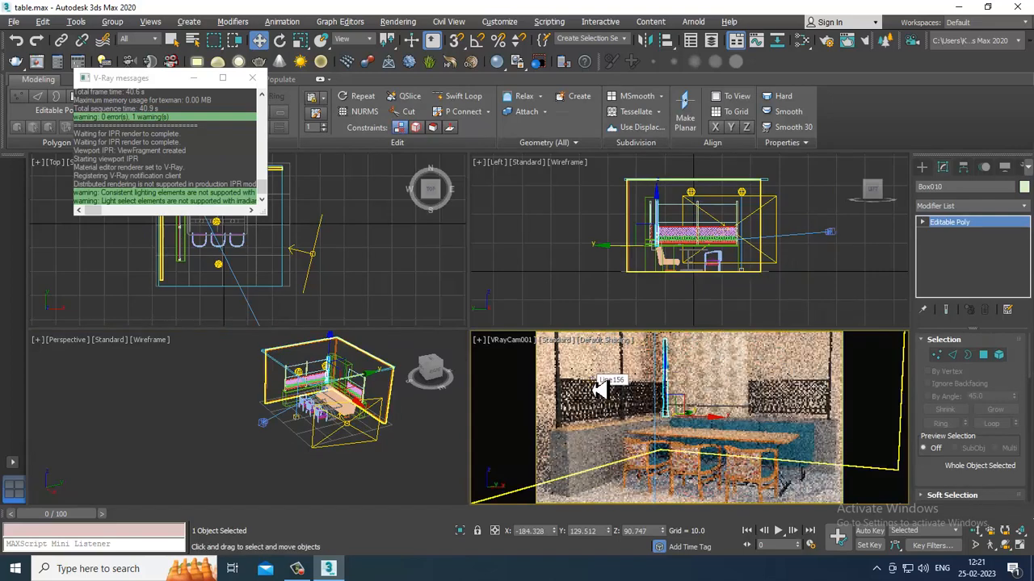
# Step: Open the V-Ray render settings and change the image sampler type to Bucket
pyautogui.click(398, 23)
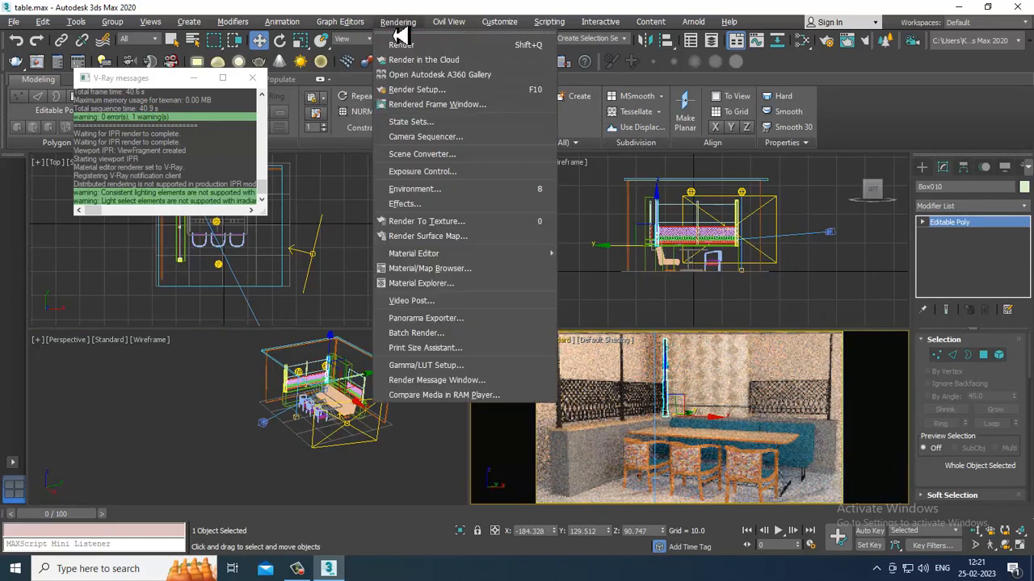
pyautogui.click(445, 90)
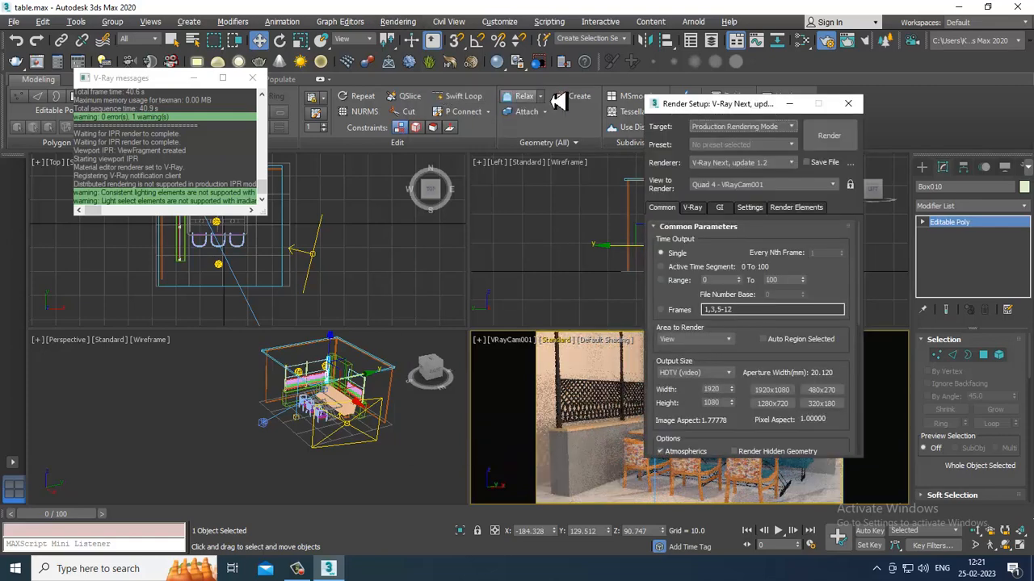
pyautogui.click(699, 209)
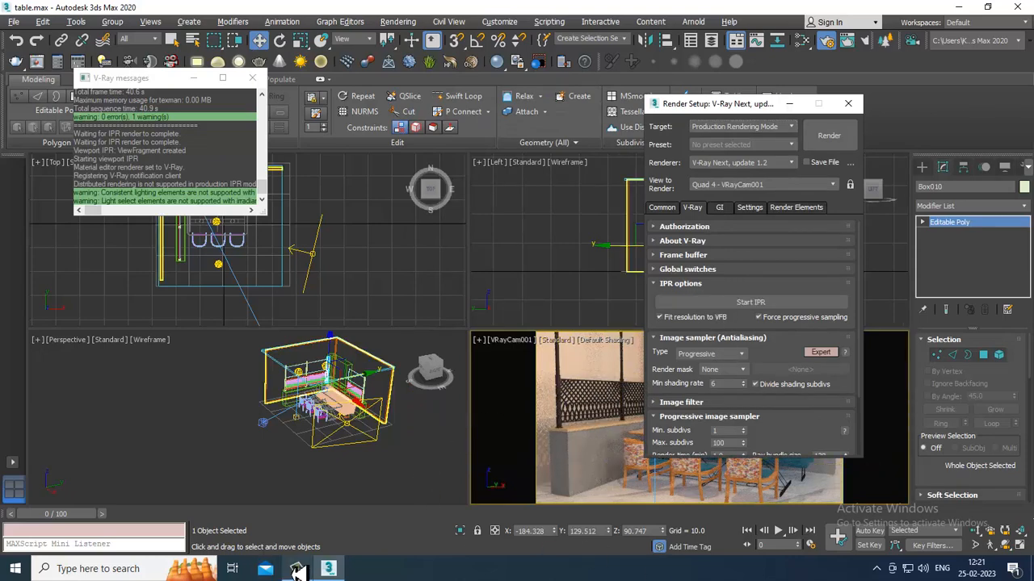
pyautogui.moveTo(297, 571)
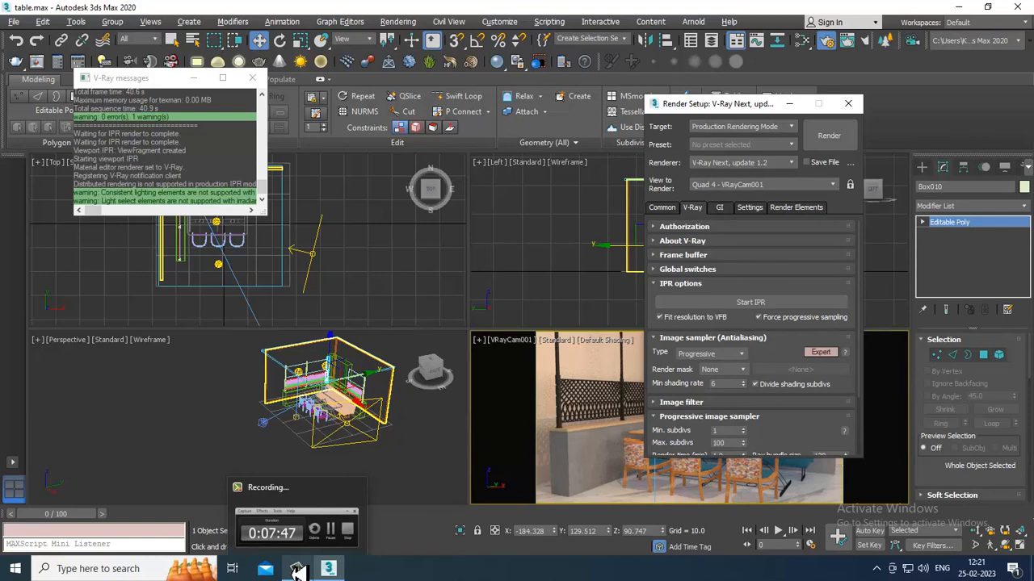
pyautogui.moveTo(720, 106); pyautogui.dragTo(515, 139)
pyautogui.click(507, 383)
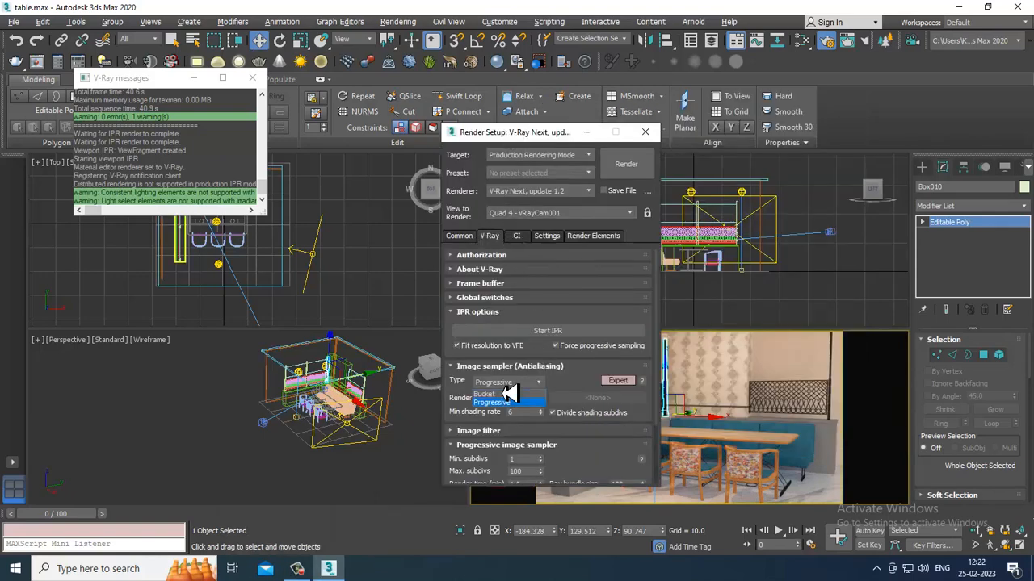
pyautogui.click(489, 394)
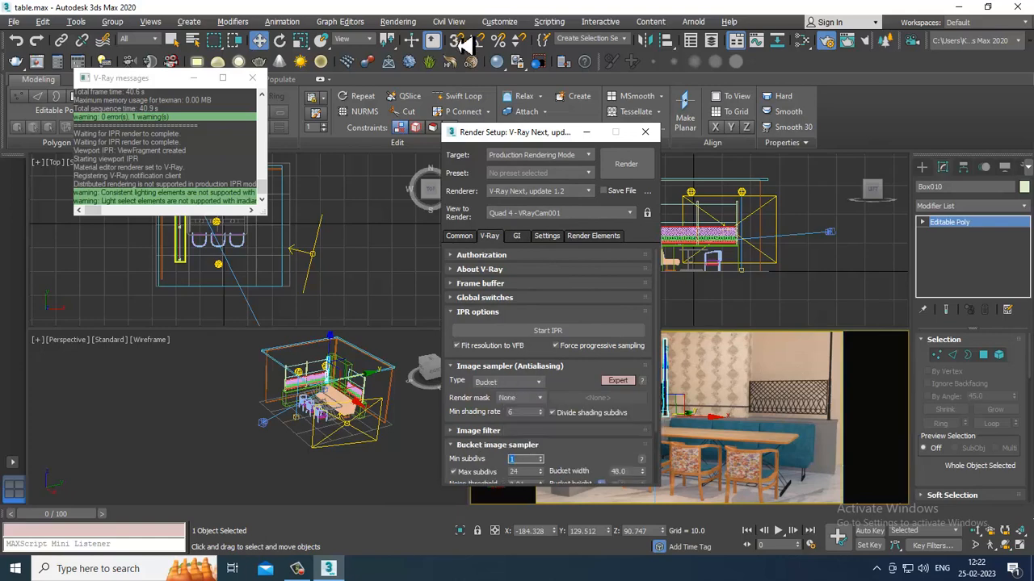
pyautogui.moveTo(510, 132); pyautogui.dragTo(374, 77)
# Step: Stop the V-Ray IPR in the VRayCam001 viewport and return it to standard shading
pyautogui.click(591, 340)
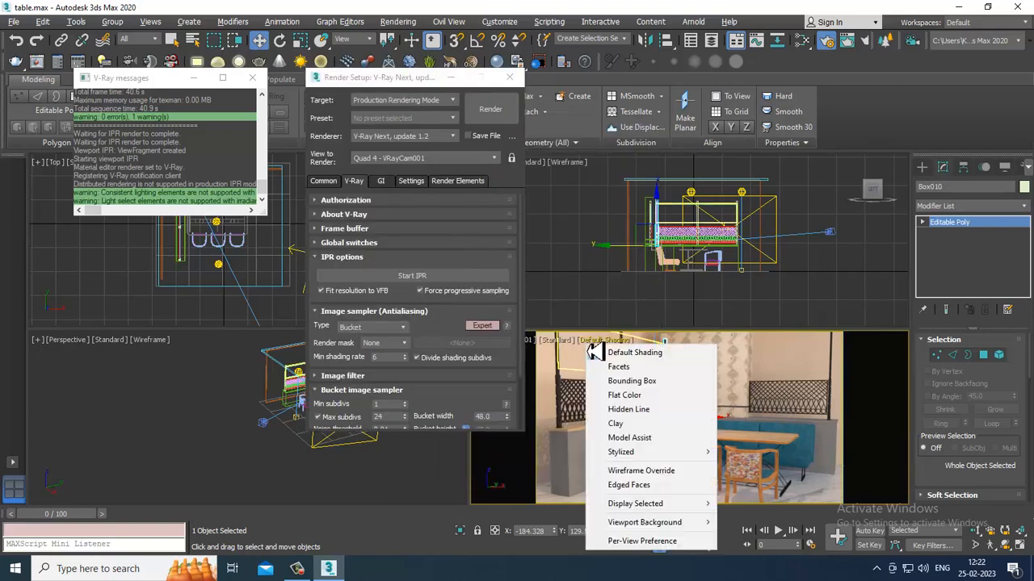
pyautogui.click(575, 365)
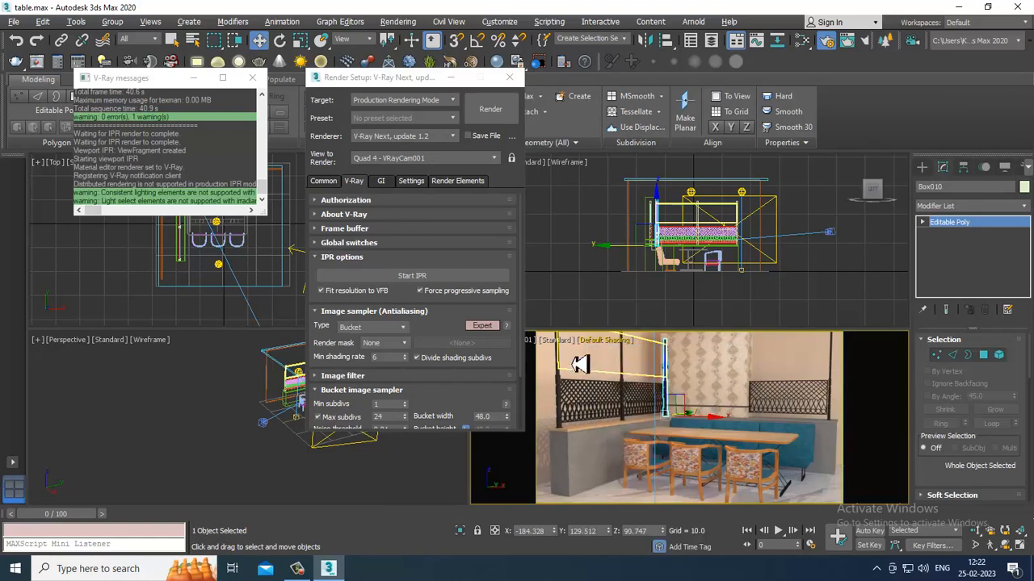
pyautogui.click(555, 341)
pyautogui.click(594, 369)
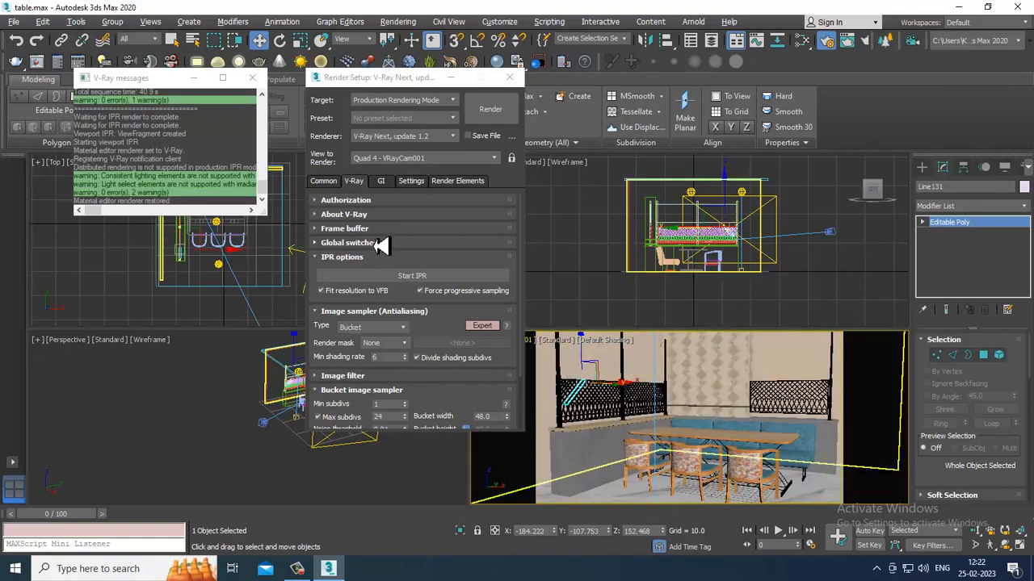
# Step: Set the image filter to Catmull-Rom and the bucket sampler's min subdivs to 3 and max subdivs to 35
pyautogui.moveTo(437, 336); pyautogui.dragTo(446, 244)
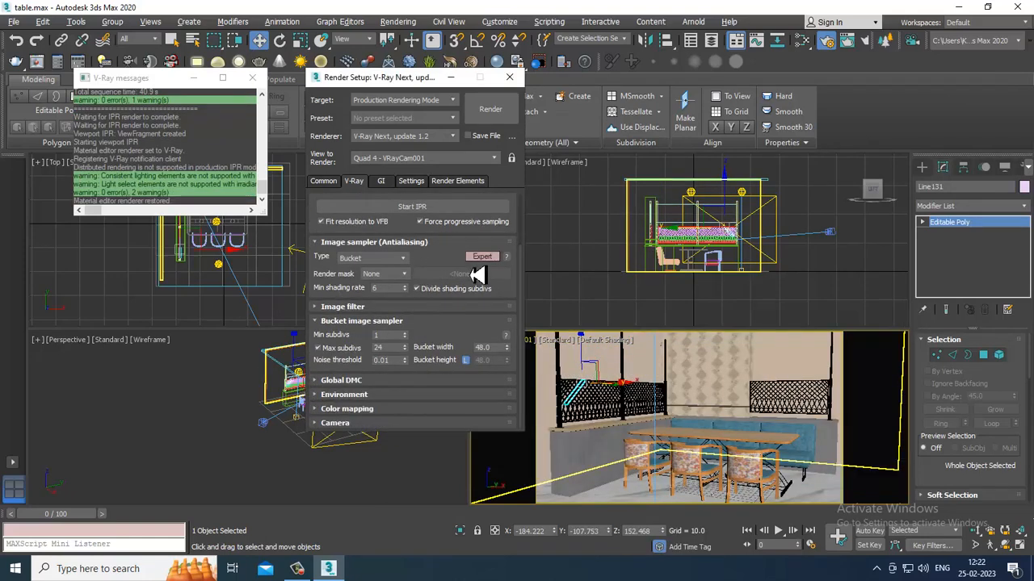
pyautogui.click(393, 312)
pyautogui.click(478, 324)
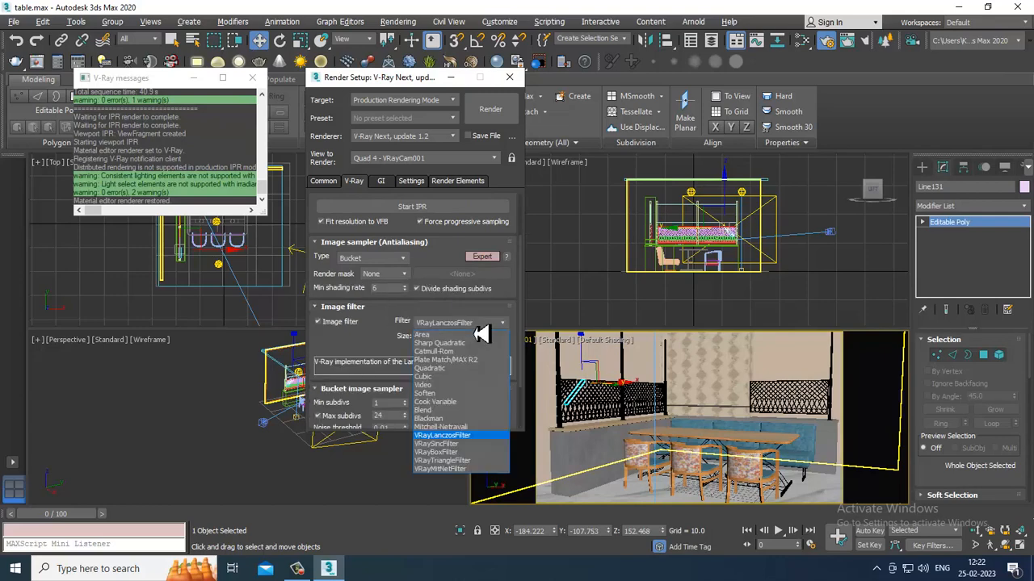
pyautogui.click(467, 353)
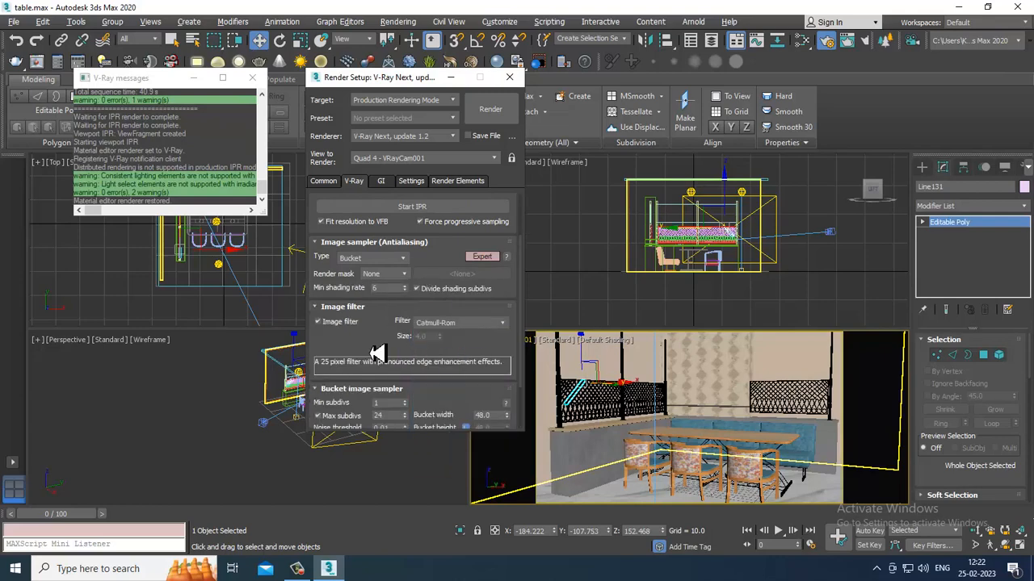
pyautogui.moveTo(377, 353); pyautogui.dragTo(394, 234)
pyautogui.moveTo(386, 336); pyautogui.dragTo(349, 340)
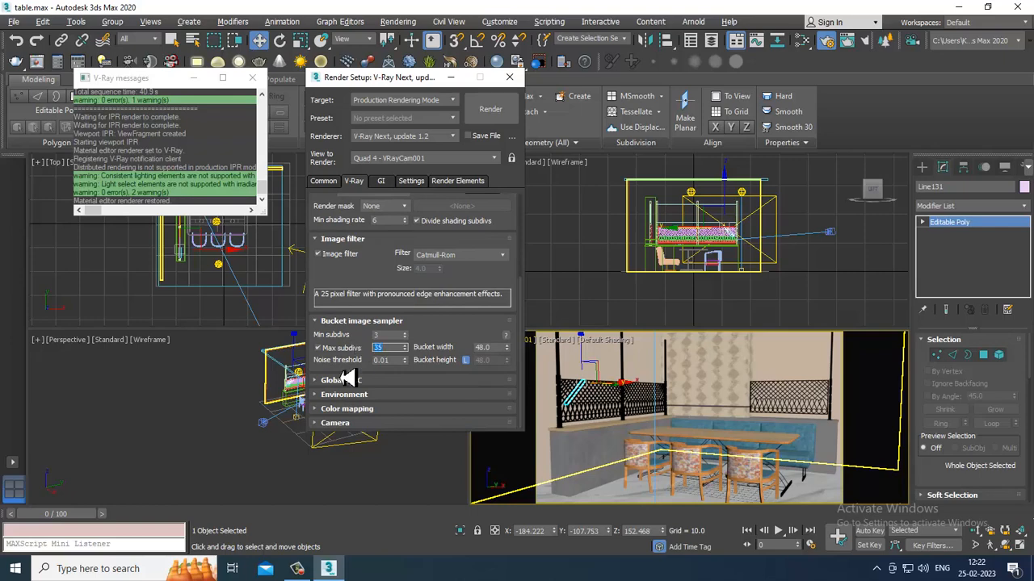
# Step: Set the Global DMC min samples to 32 and noise threshold to 0.001, and expand the render Environment settings
pyautogui.click(365, 381)
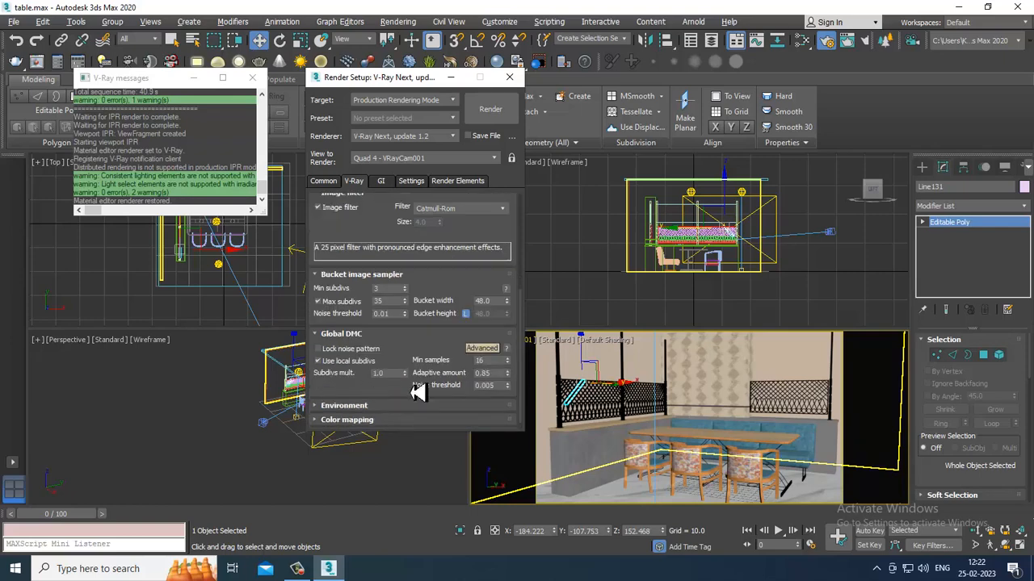
pyautogui.doubleClick(485, 360)
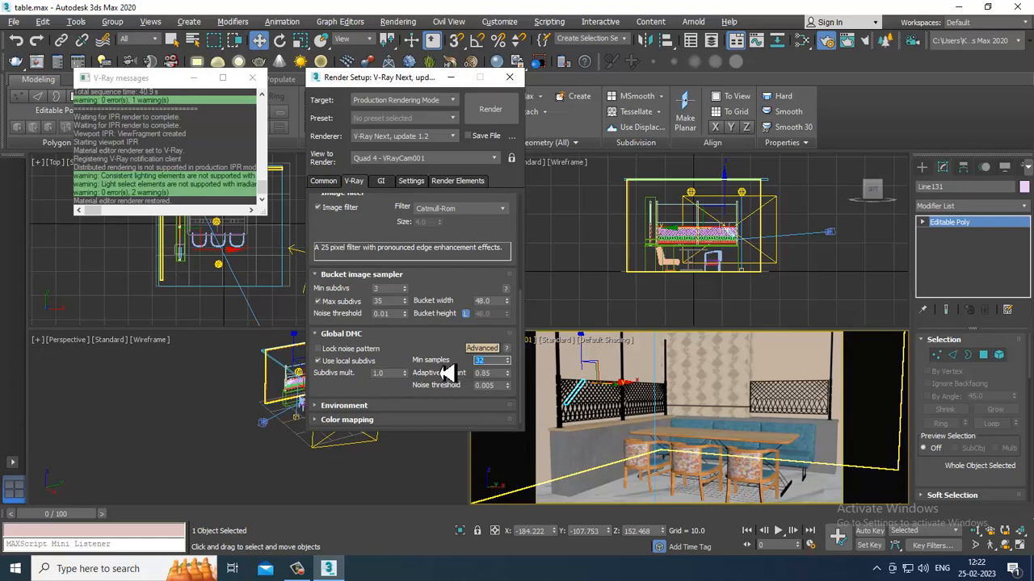
pyautogui.doubleClick(485, 386)
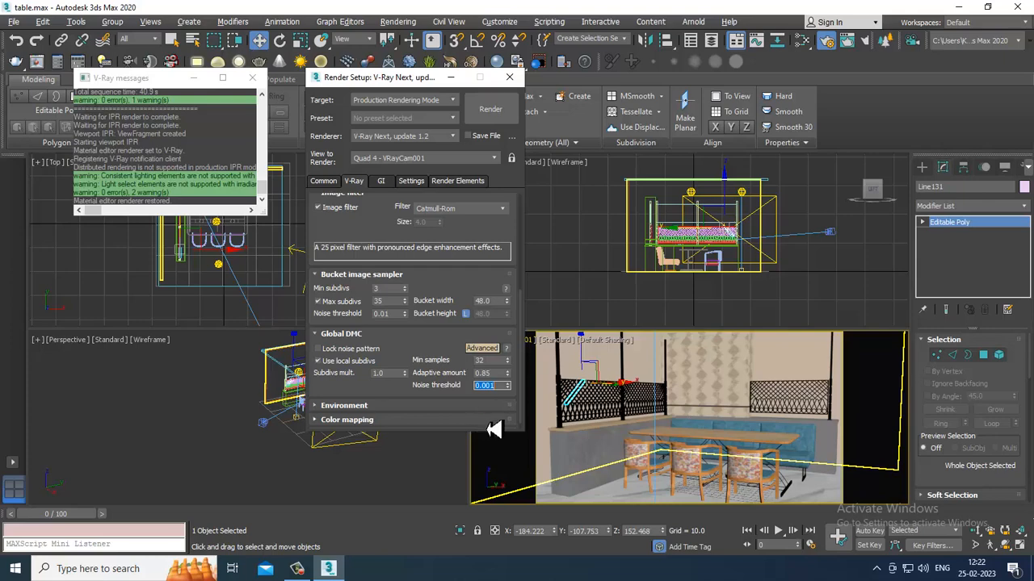
pyautogui.click(387, 412)
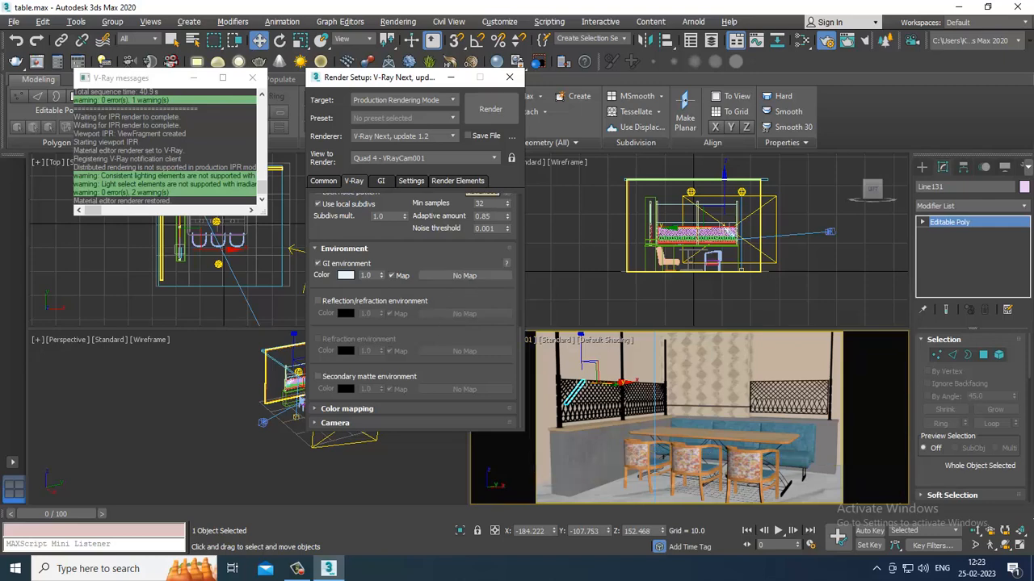
# Step: Switch to Microsoft Edge in a maximized window and search the web for polyhaven
pyautogui.click(122, 575)
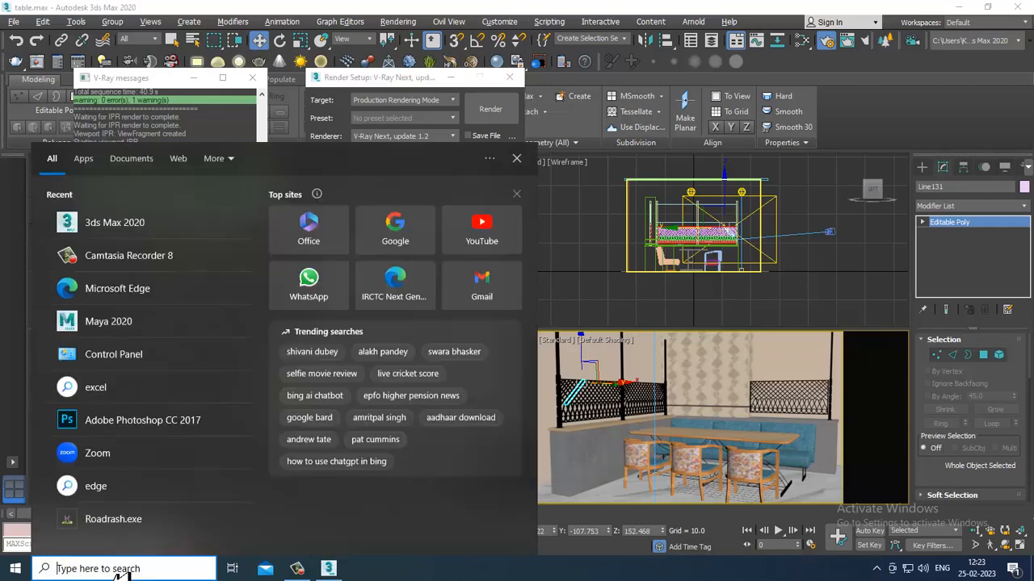
pyautogui.write('edg')
pyautogui.click(172, 234)
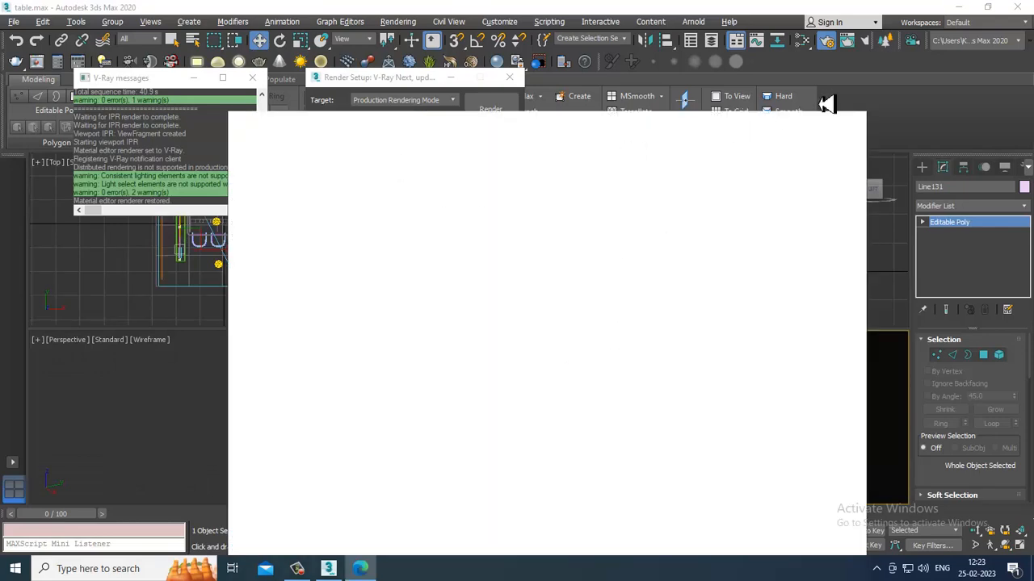
pyautogui.click(822, 125)
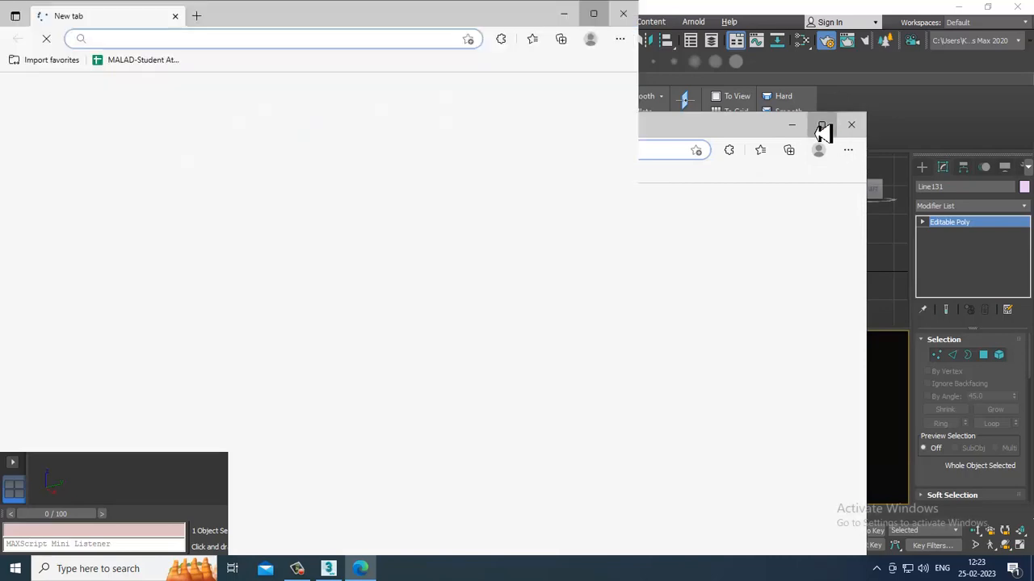
pyautogui.write('p')
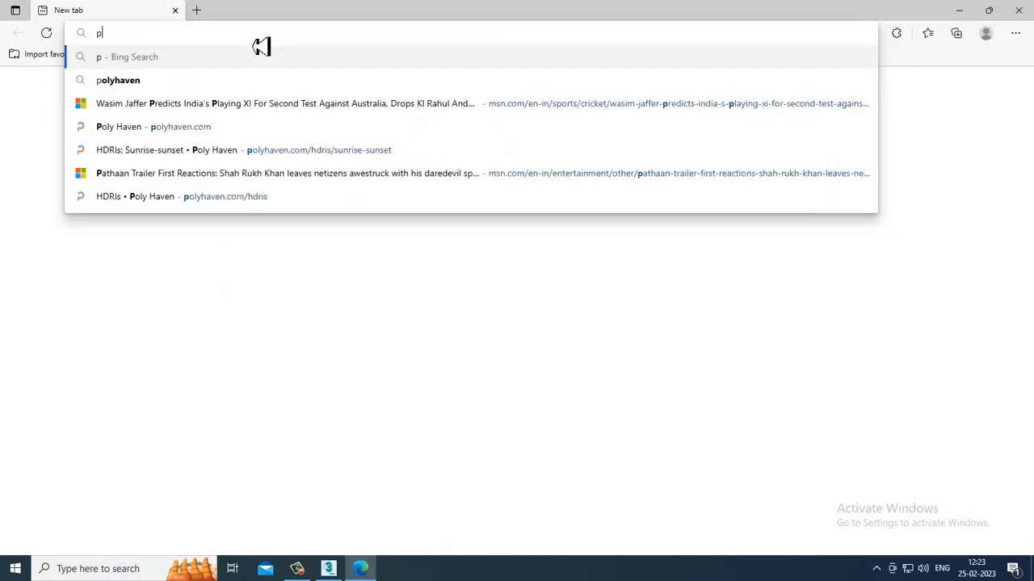
pyautogui.write('olyhaven')
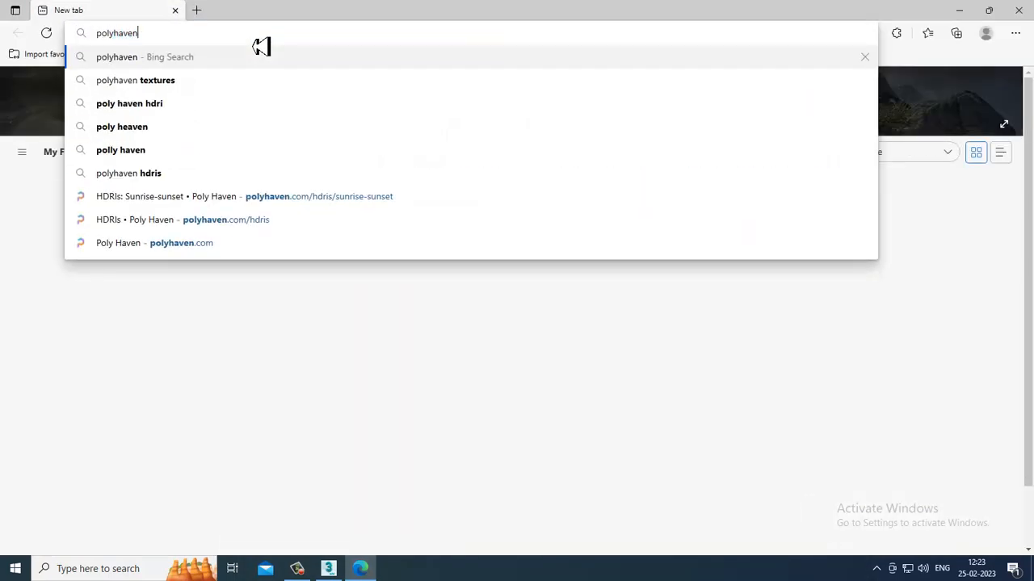
pyautogui.press('Return')
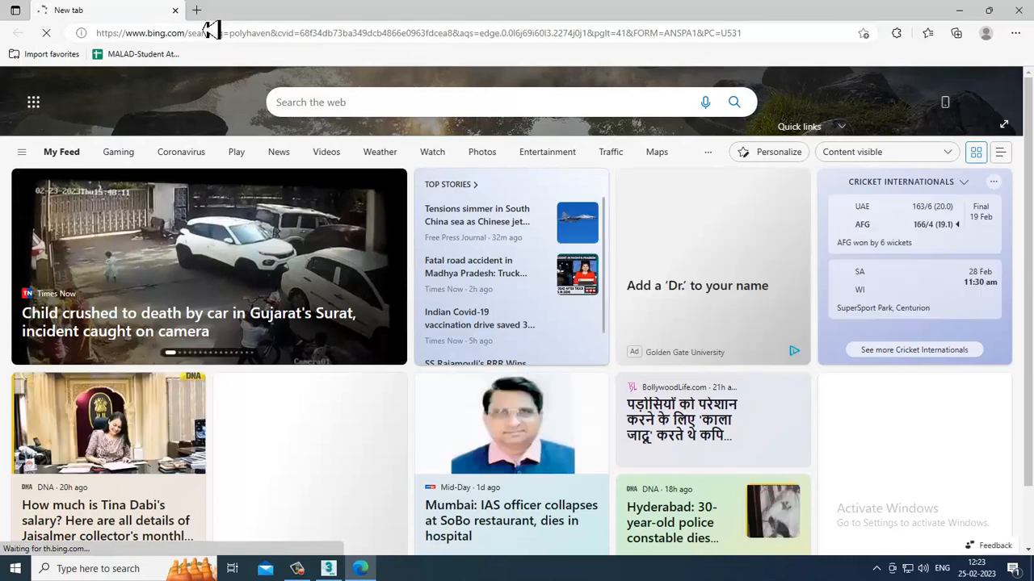
# Step: Open the Poly Haven website from the search results and accept its cookie notice
pyautogui.click(196, 10)
pyautogui.click(105, 10)
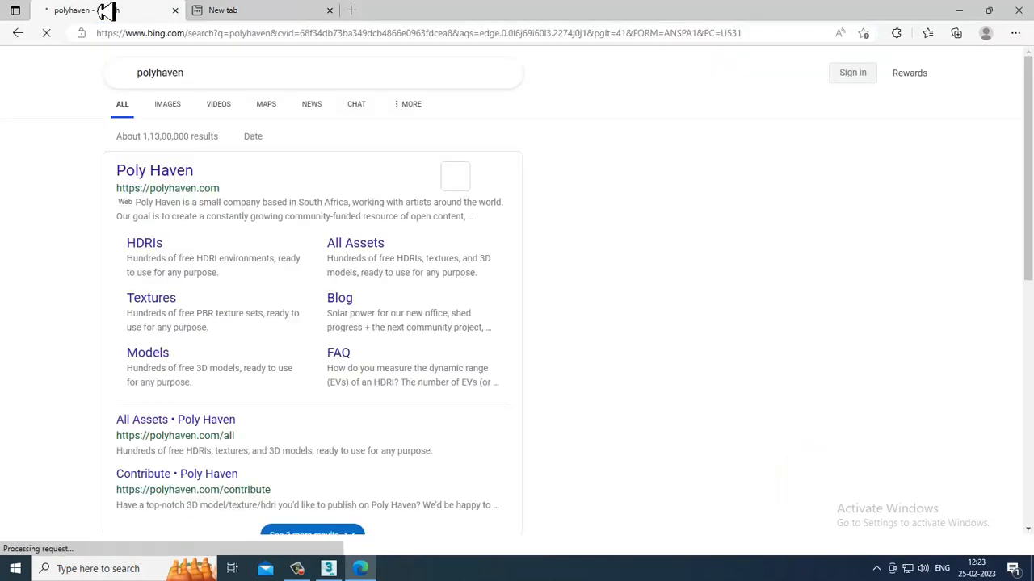
pyautogui.click(173, 179)
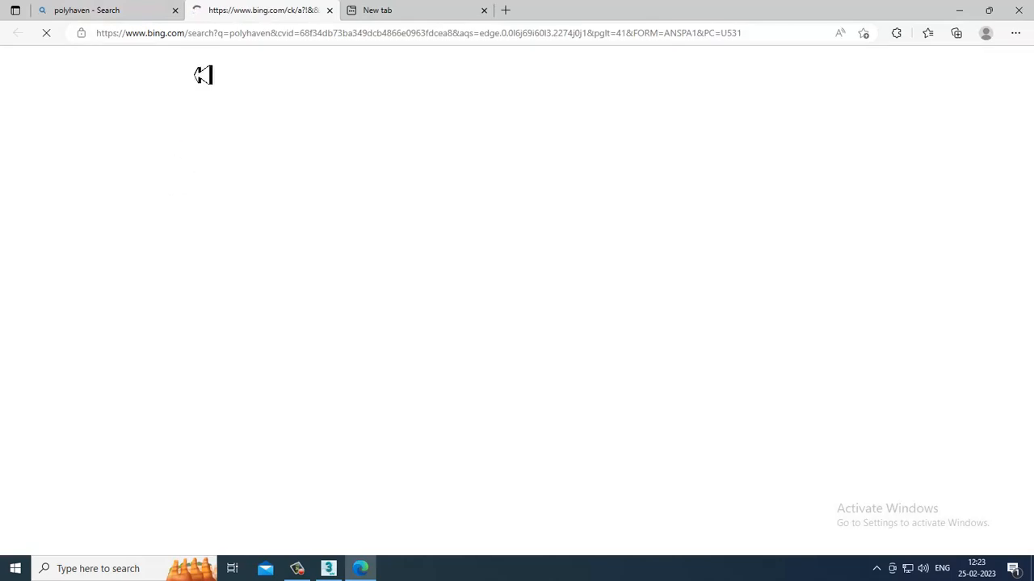
pyautogui.click(129, 11)
pyautogui.click(173, 179)
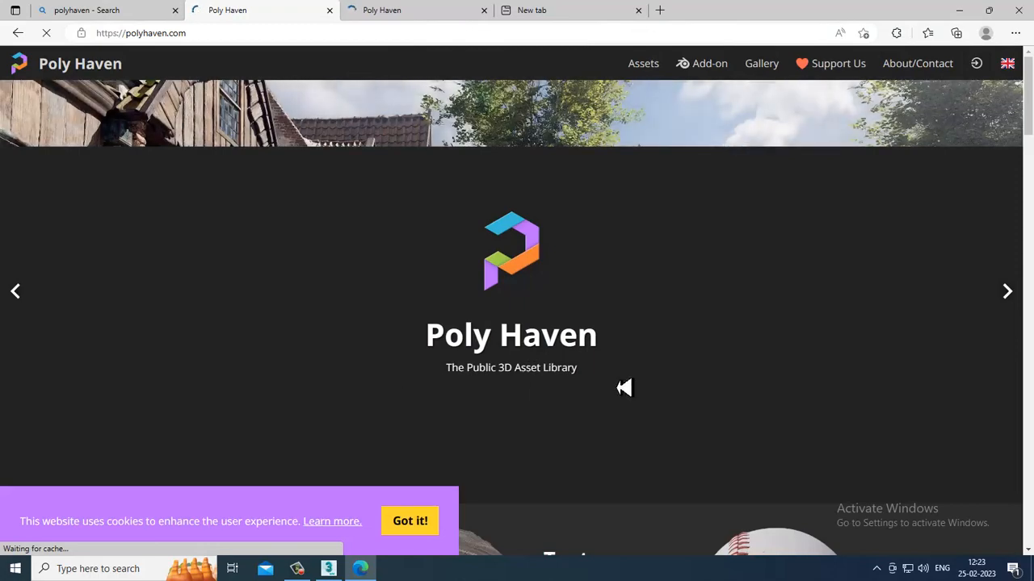
pyautogui.click(411, 523)
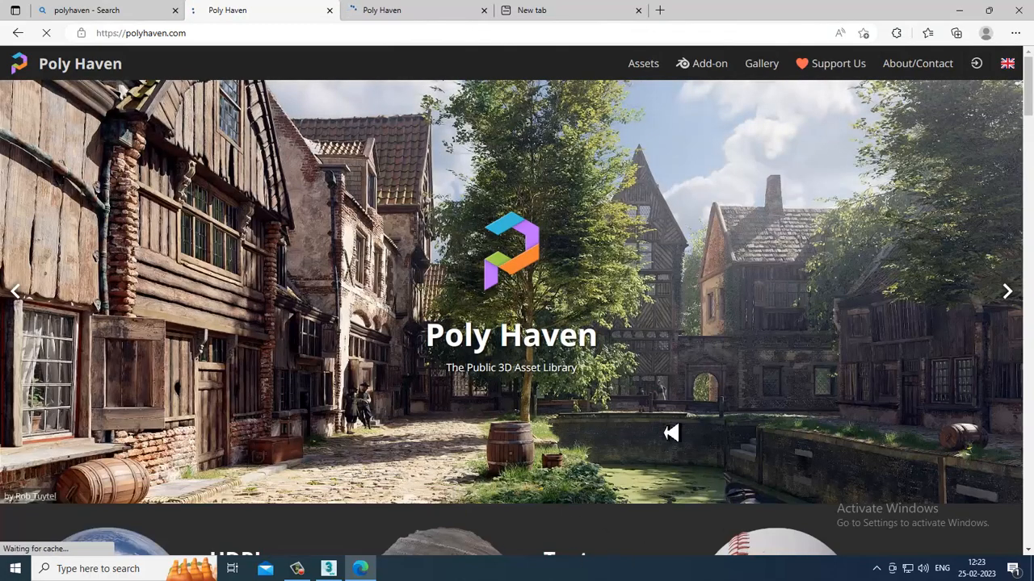
# Step: Browse Poly Haven's HDRIs and show the Indoor category
pyautogui.scroll(-3, 466, 439)
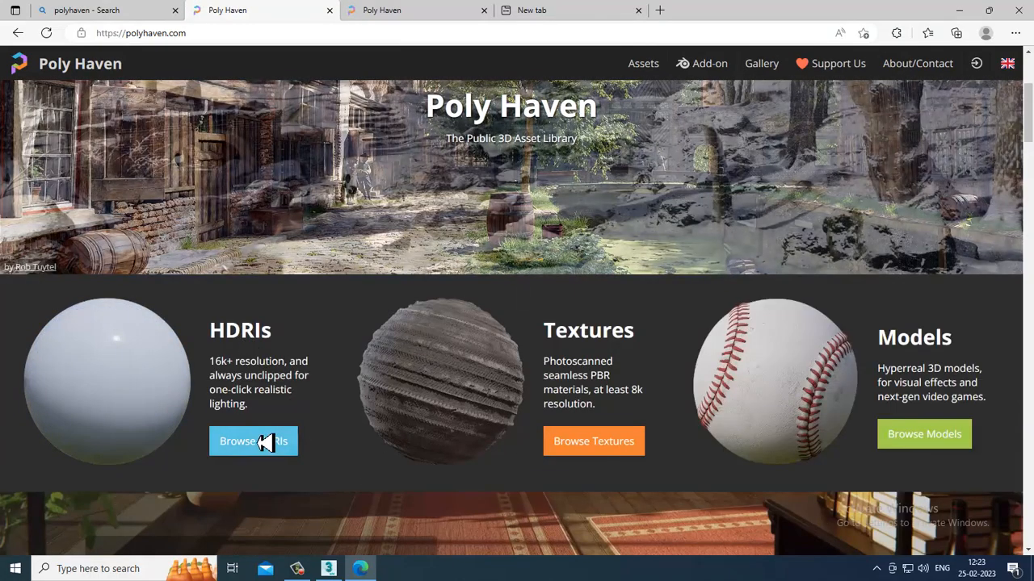
pyautogui.click(264, 441)
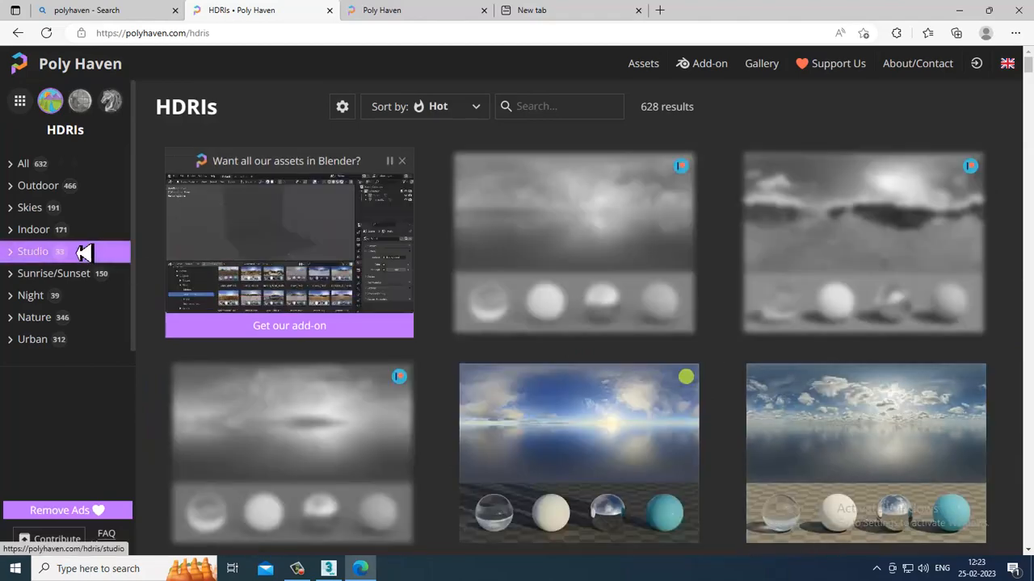
pyautogui.click(11, 230)
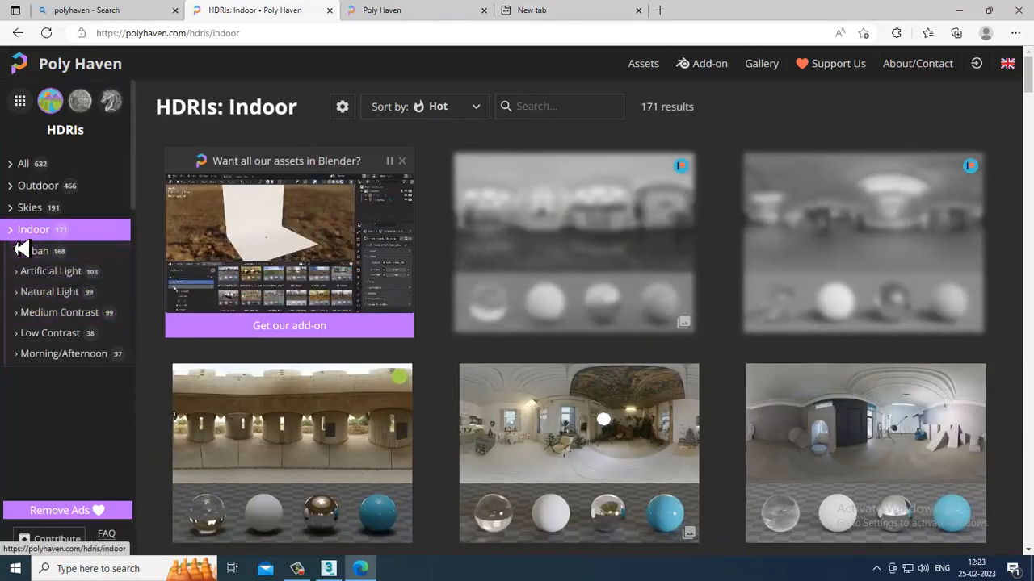
# Step: Open the Thatch Chapel HDRI among the indoor HDRIs and download it as a 4K EXR
pyautogui.scroll(-3, 734, 429)
pyautogui.scroll(-3, 734, 429)
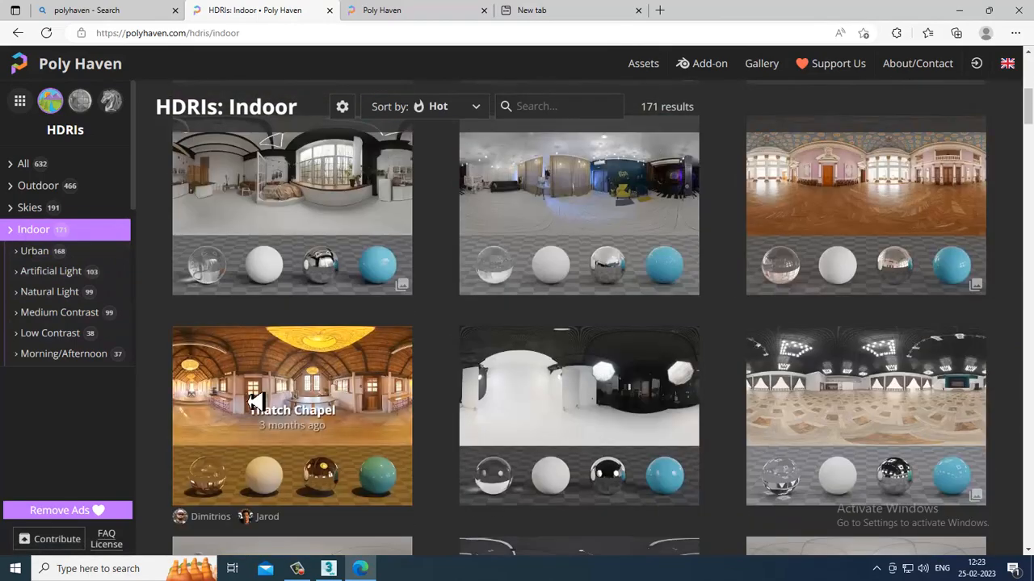
pyautogui.click(327, 400)
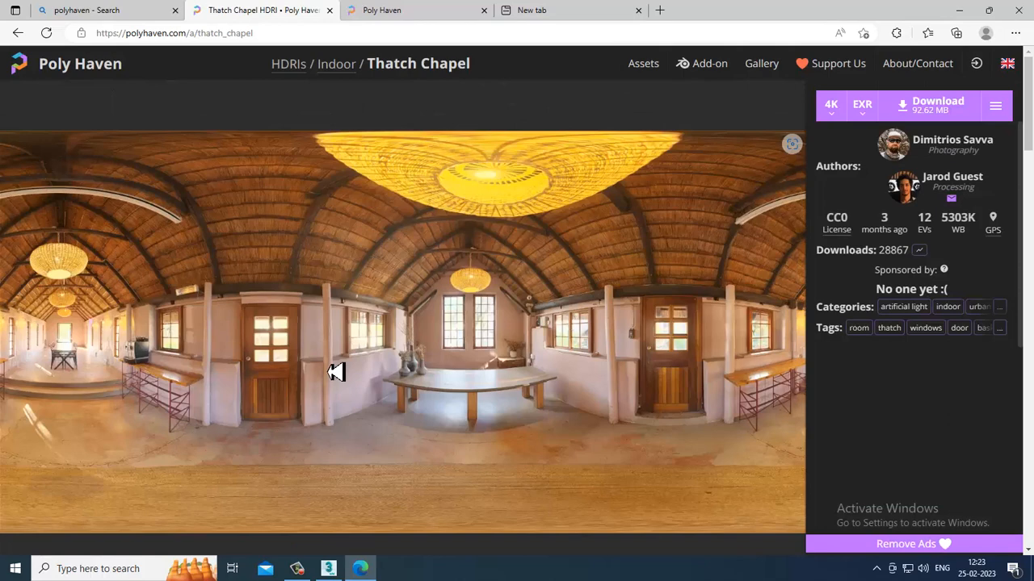
pyautogui.click(936, 115)
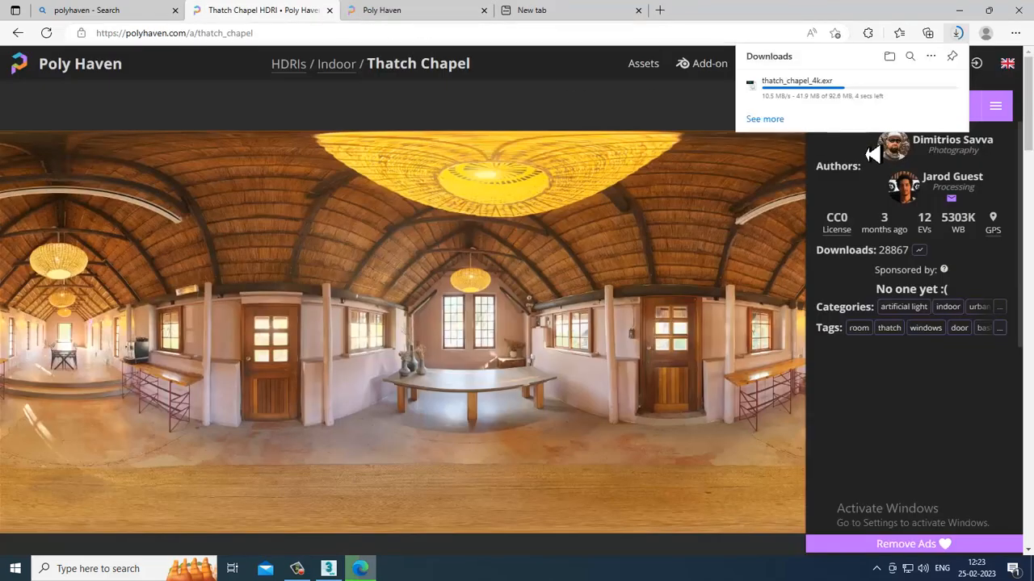
# Step: Return to the Indoor HDRIs, find Pretville Cinema, and download it as a 4K EXR
pyautogui.click(132, 12)
pyautogui.click(261, 11)
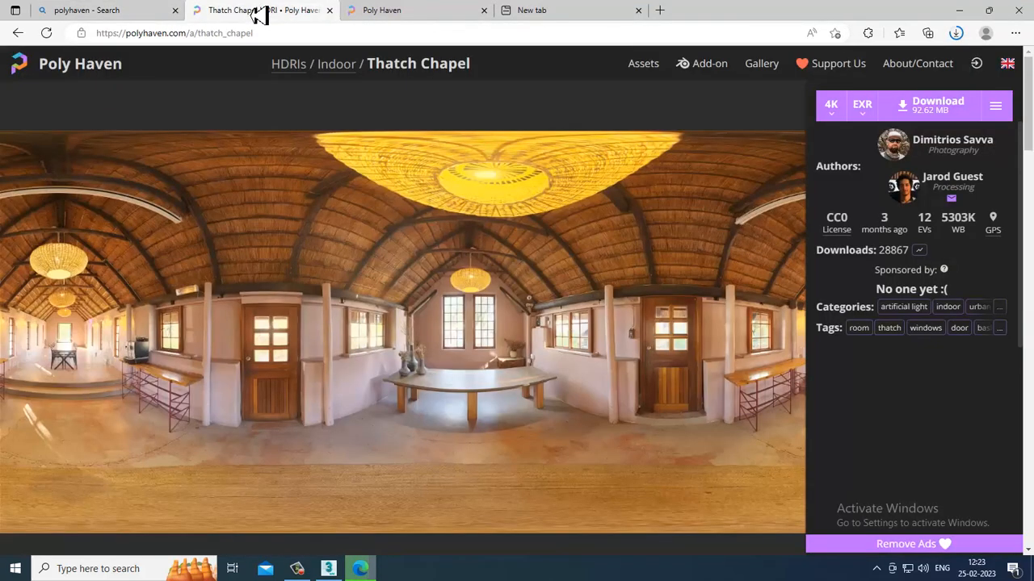
pyautogui.click(14, 39)
pyautogui.scroll(-2, 700, 479)
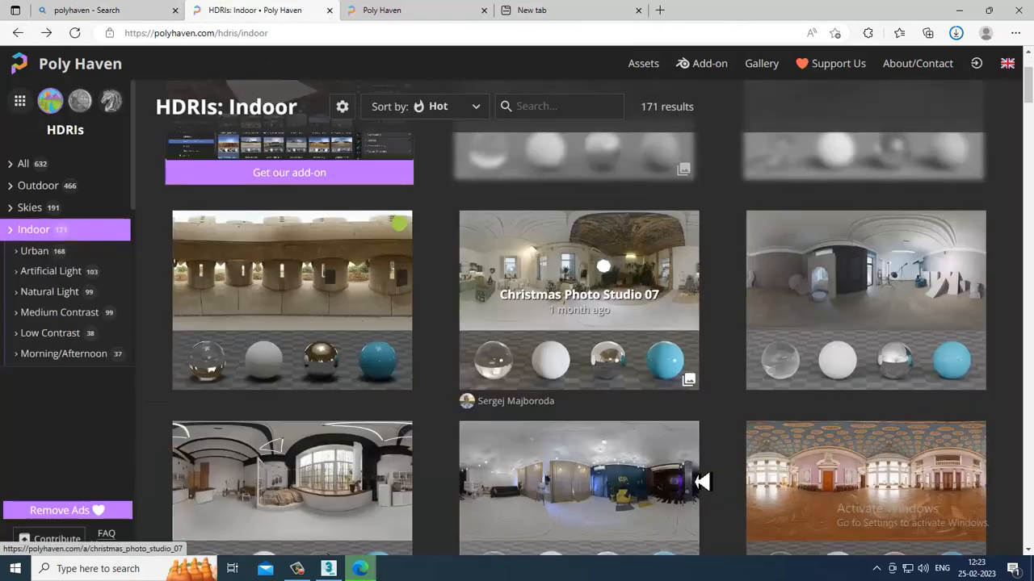
pyautogui.scroll(-8, 701, 481)
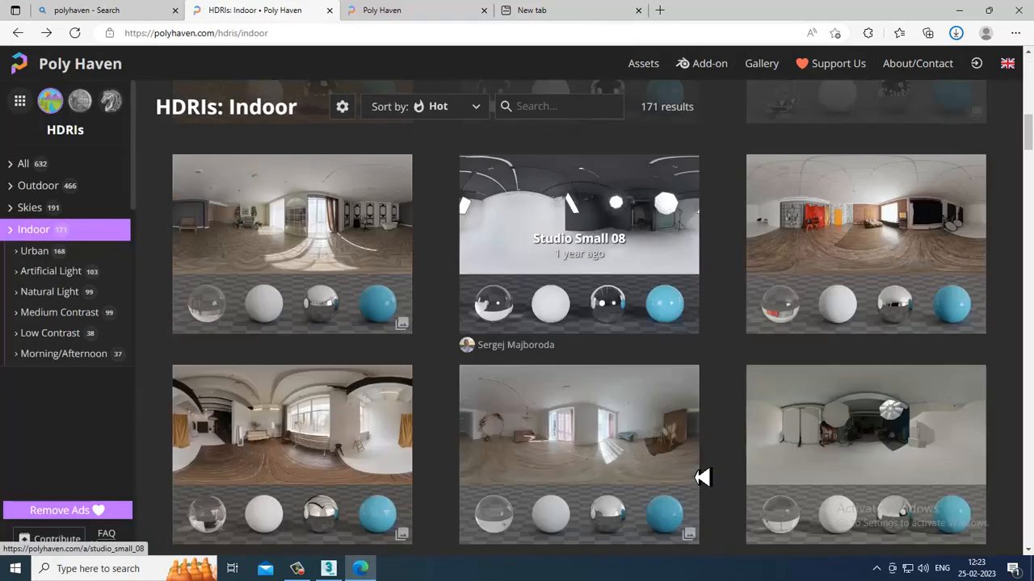
pyautogui.scroll(-3, 701, 478)
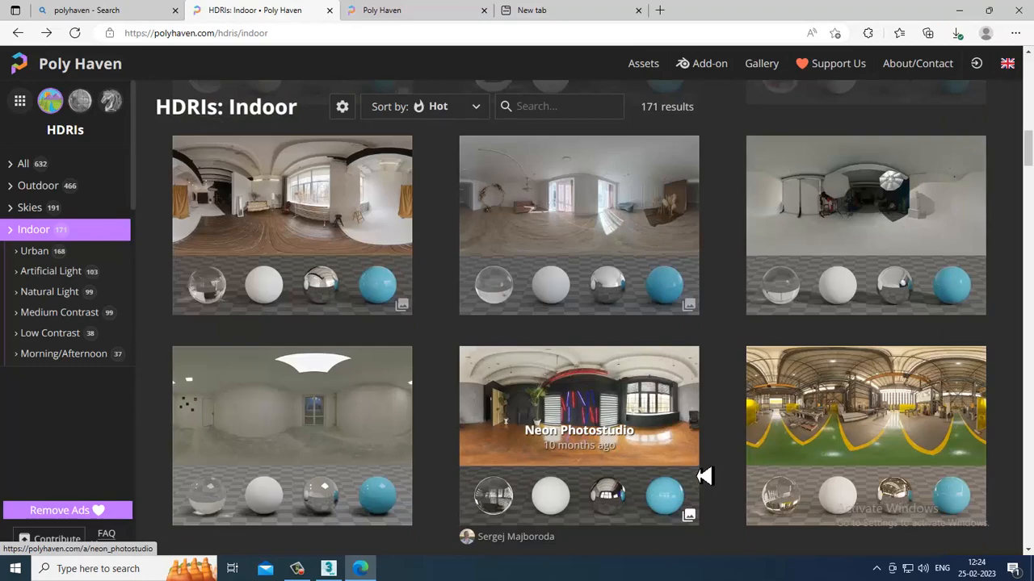
pyautogui.scroll(-6, 698, 476)
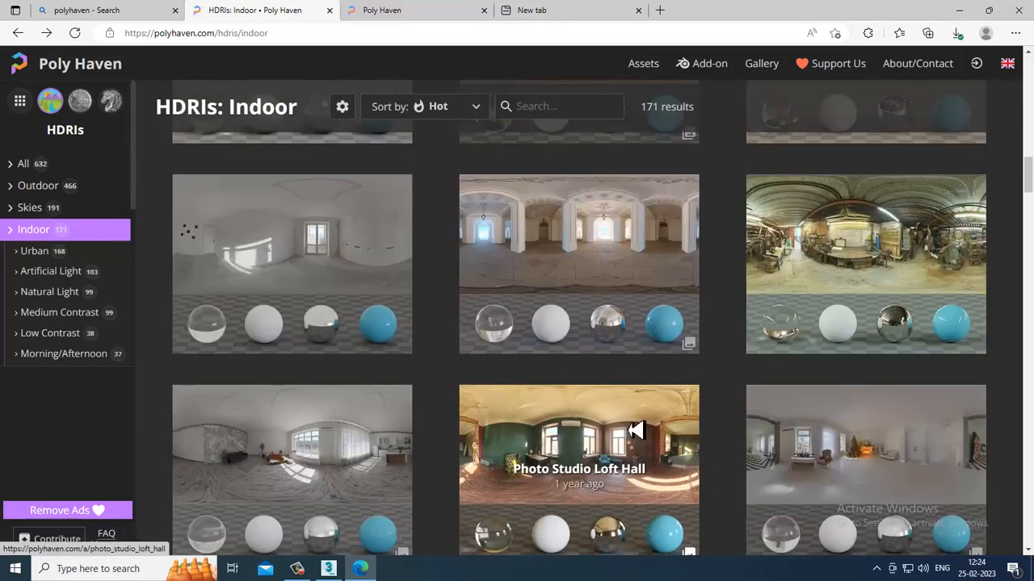
pyautogui.scroll(-10, 635, 430)
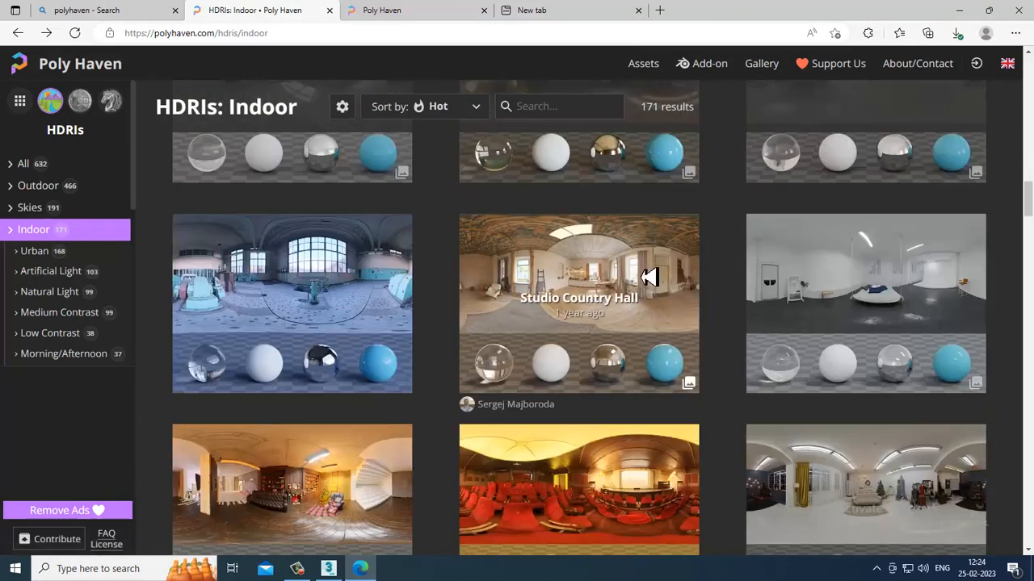
pyautogui.scroll(-1, 687, 377)
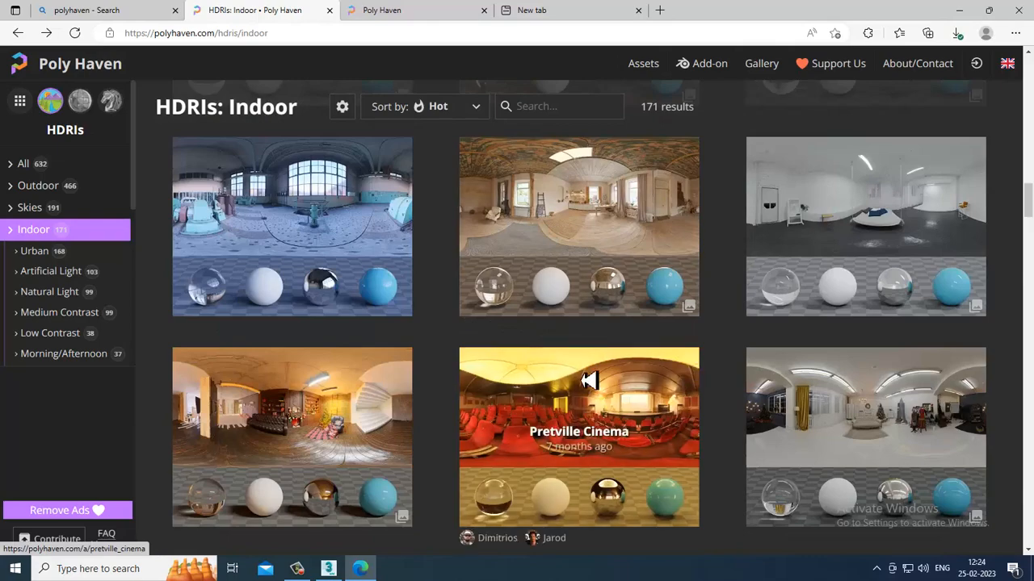
pyautogui.click(590, 381)
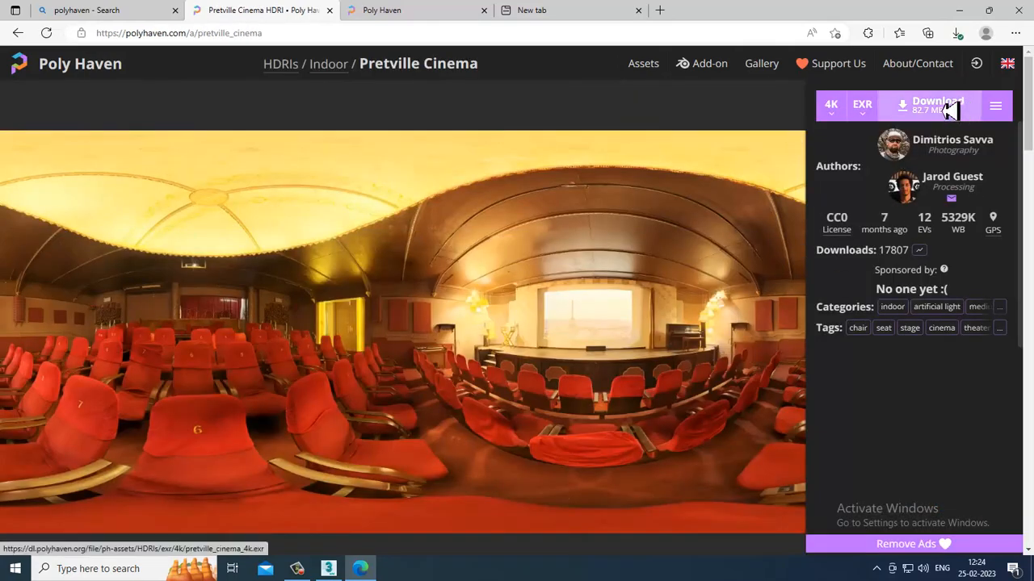
pyautogui.click(950, 111)
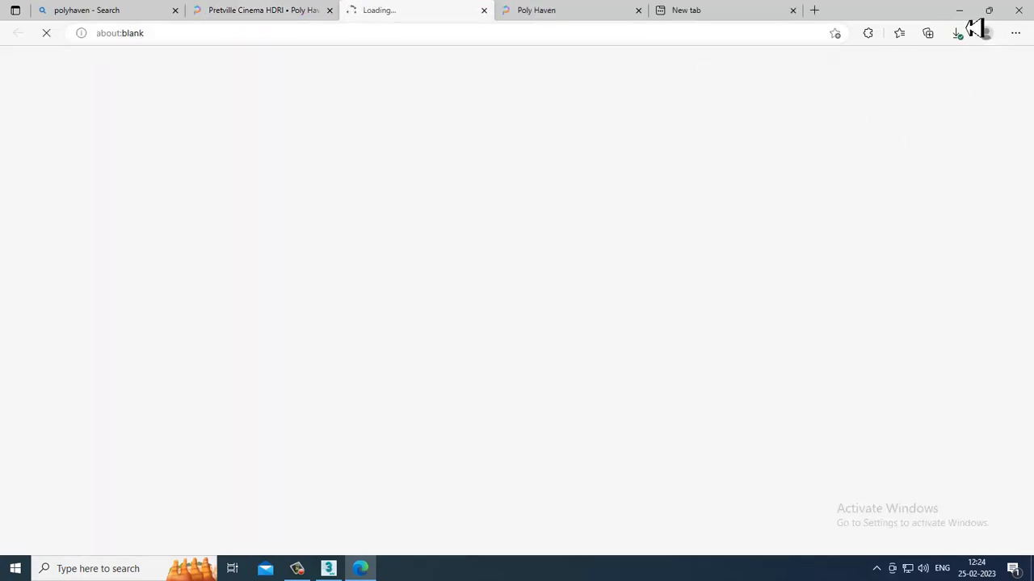
# Step: Switch back to 3ds Max and open the Material Editor in its compact mode
pyautogui.click(958, 9)
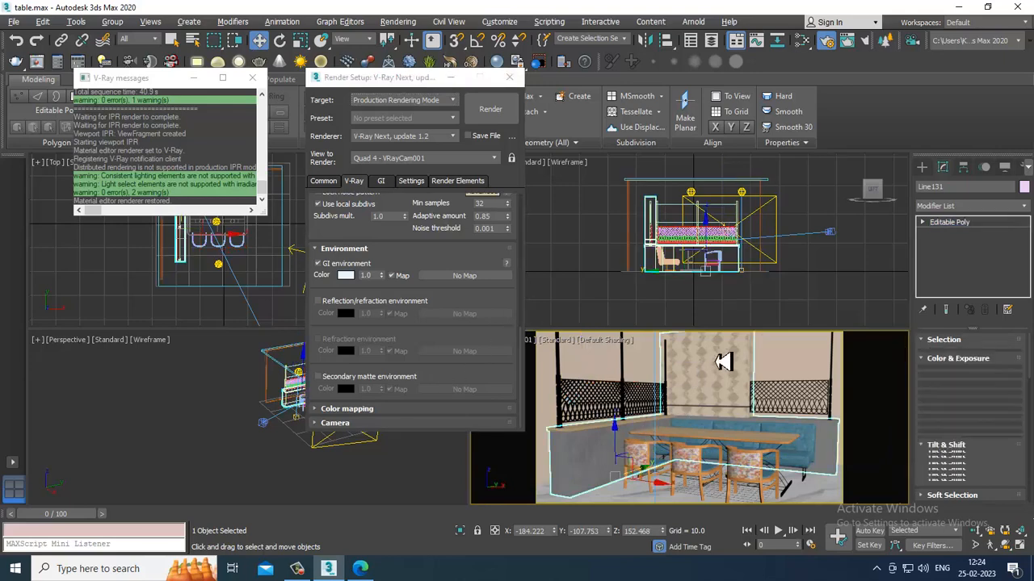
pyautogui.press('m')
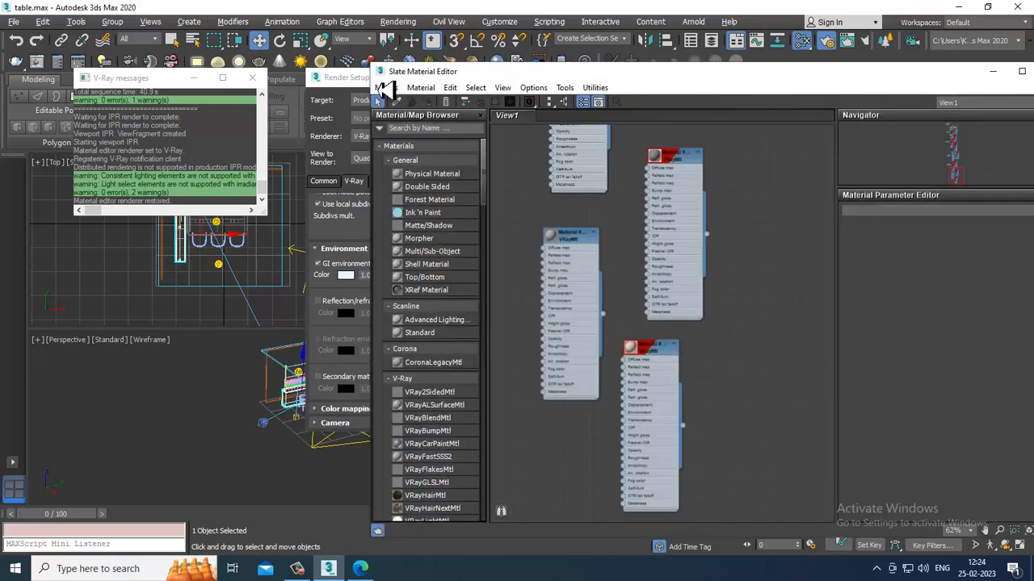
pyautogui.click(386, 88)
pyautogui.click(402, 105)
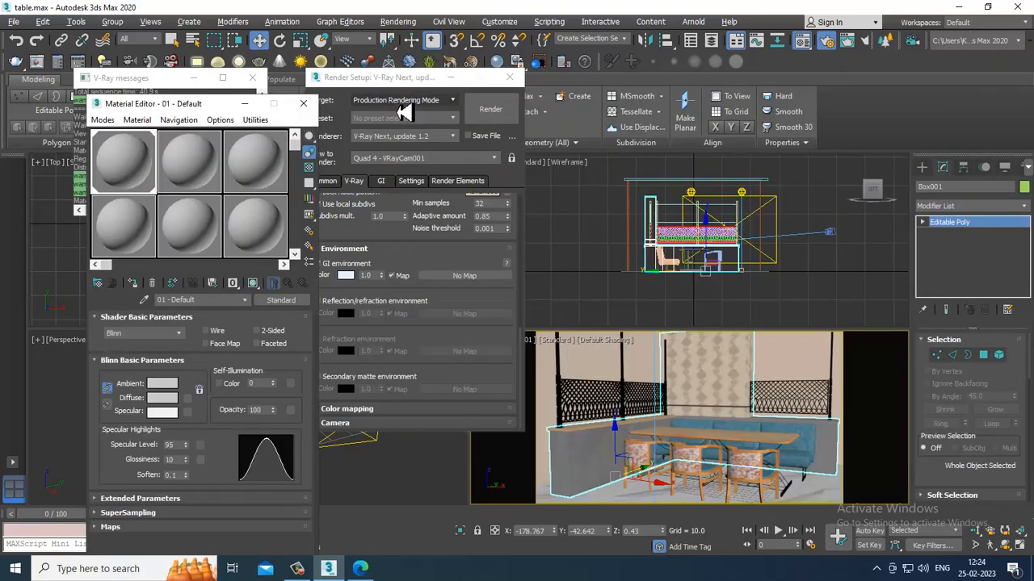
# Step: Load a VRayHDRI map into the first sample slot of the Material Editor
pyautogui.click(98, 283)
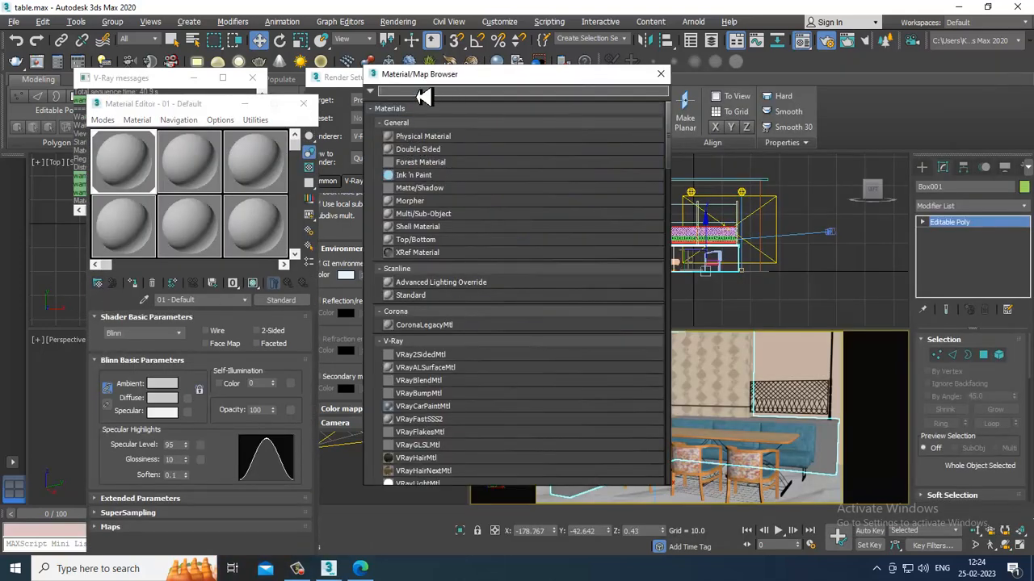
pyautogui.write('Vra')
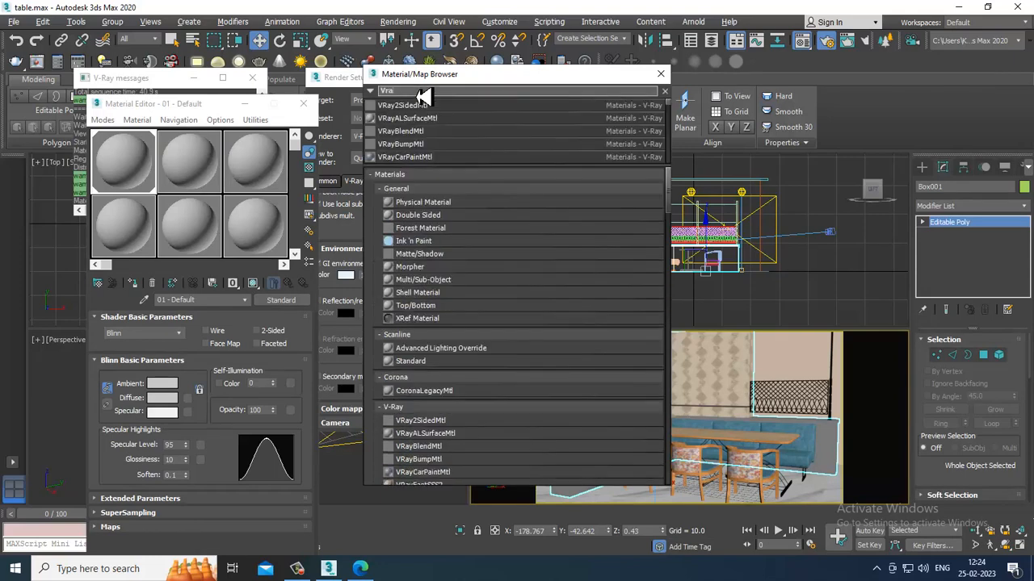
pyautogui.write('yhdri')
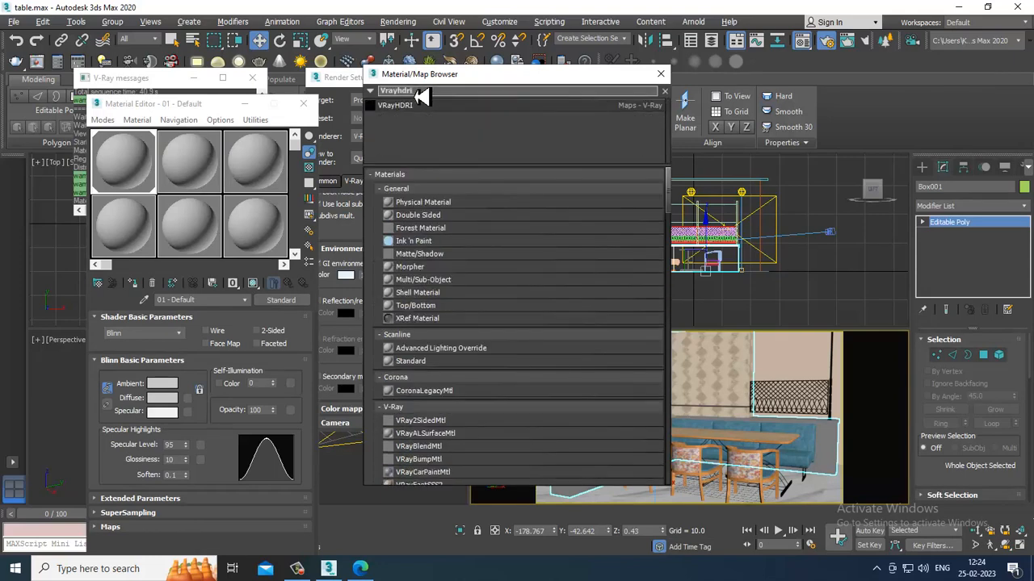
pyautogui.doubleClick(408, 107)
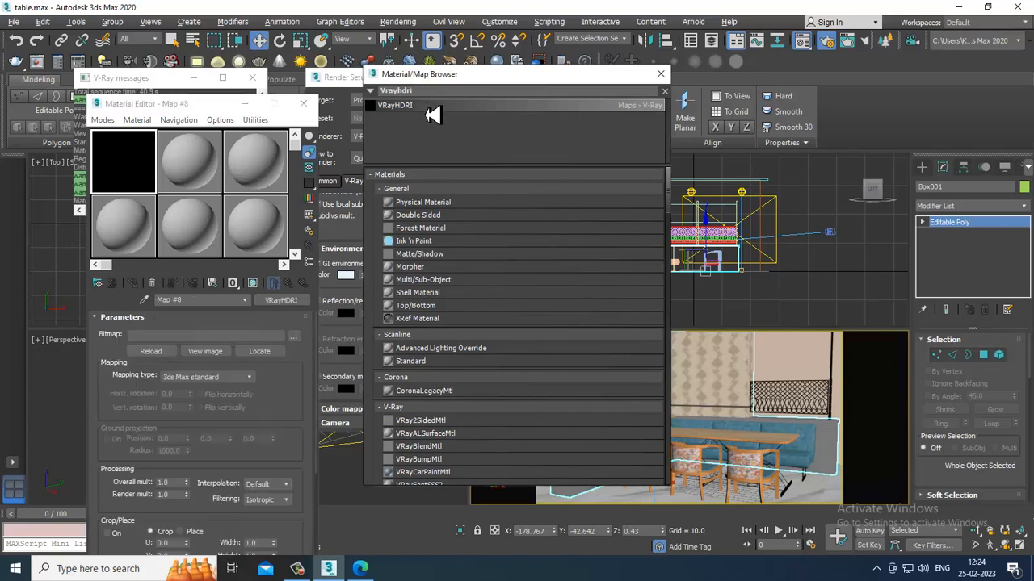
# Step: Load thatch_chapel_4k.exr from the Downloads folder as the bitmap of the VRayHDRI map
pyautogui.click(294, 336)
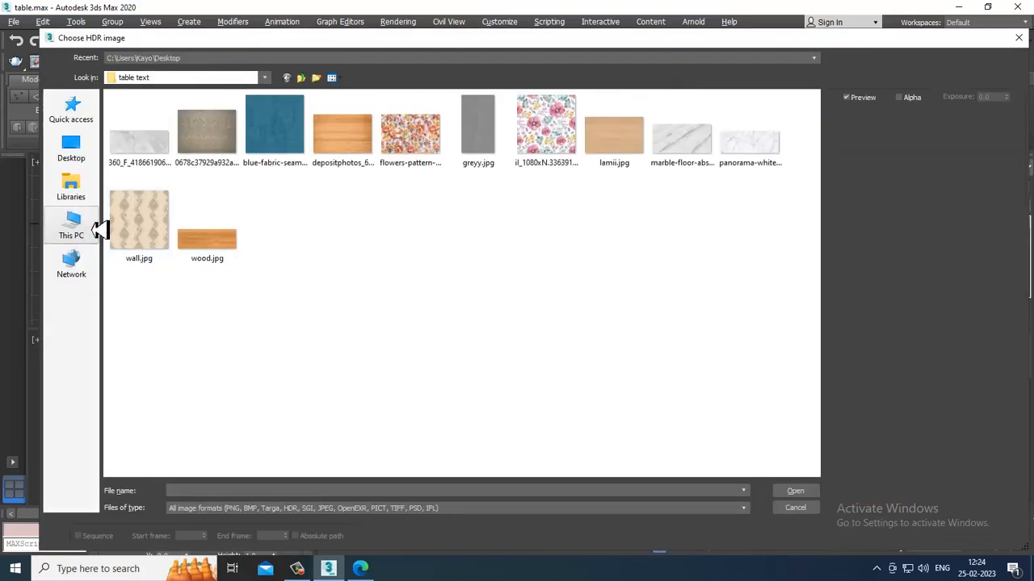
pyautogui.click(97, 230)
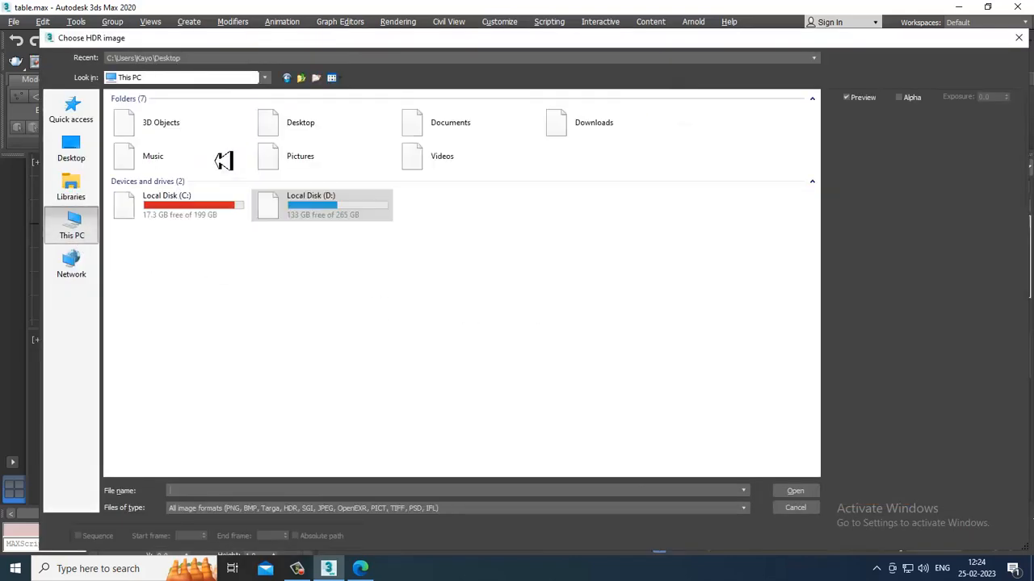
pyautogui.doubleClick(565, 130)
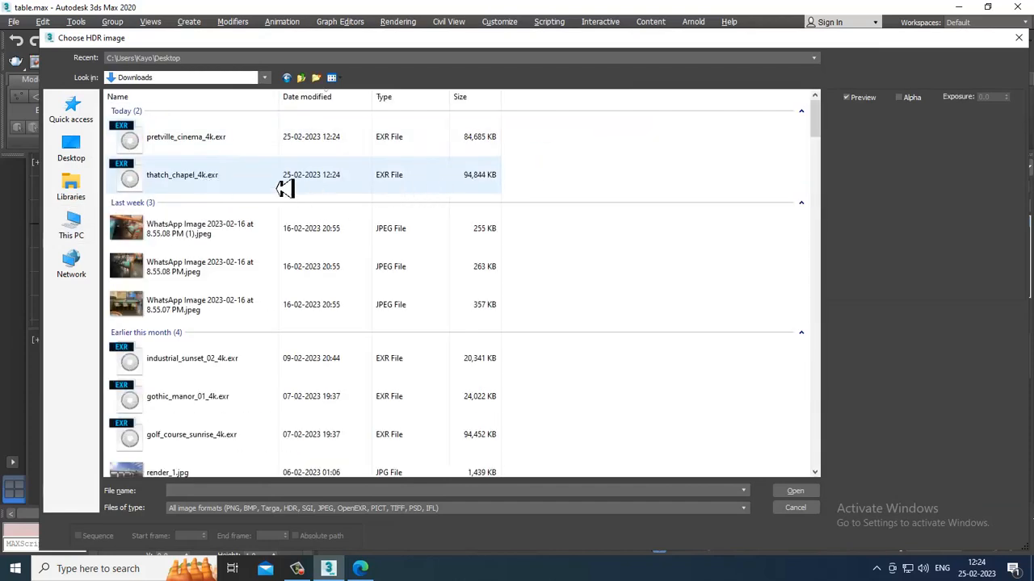
pyautogui.click(232, 179)
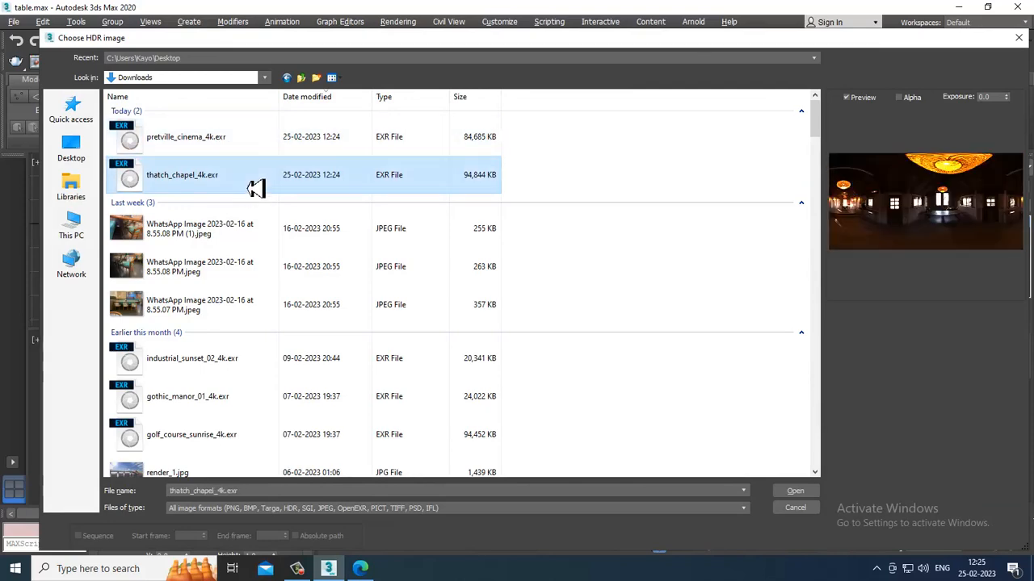
pyautogui.doubleClick(255, 187)
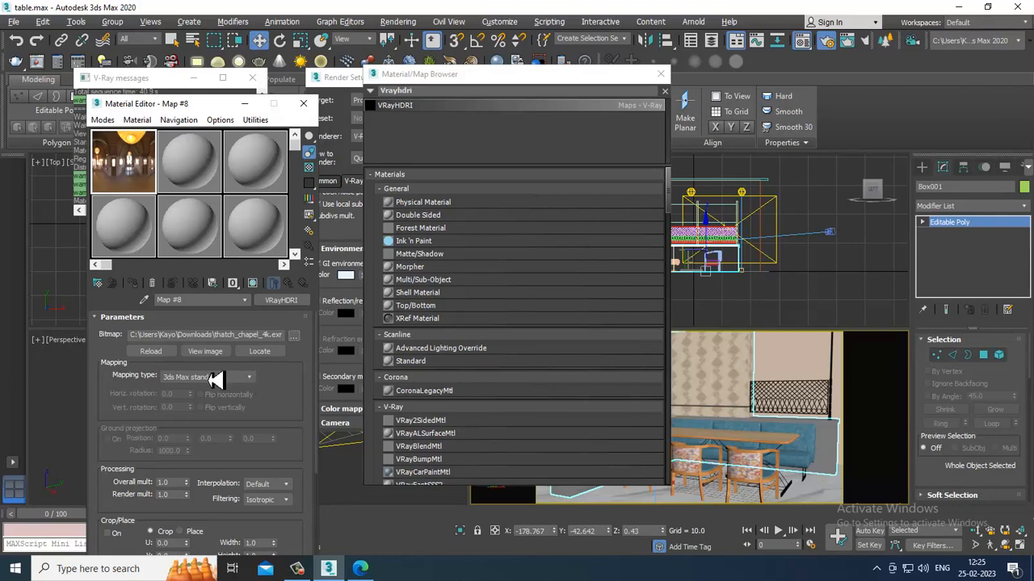
# Step: Set the HDRI map's mapping type to Spherical and close the Material/Map Browser
pyautogui.click(214, 377)
pyautogui.click(202, 413)
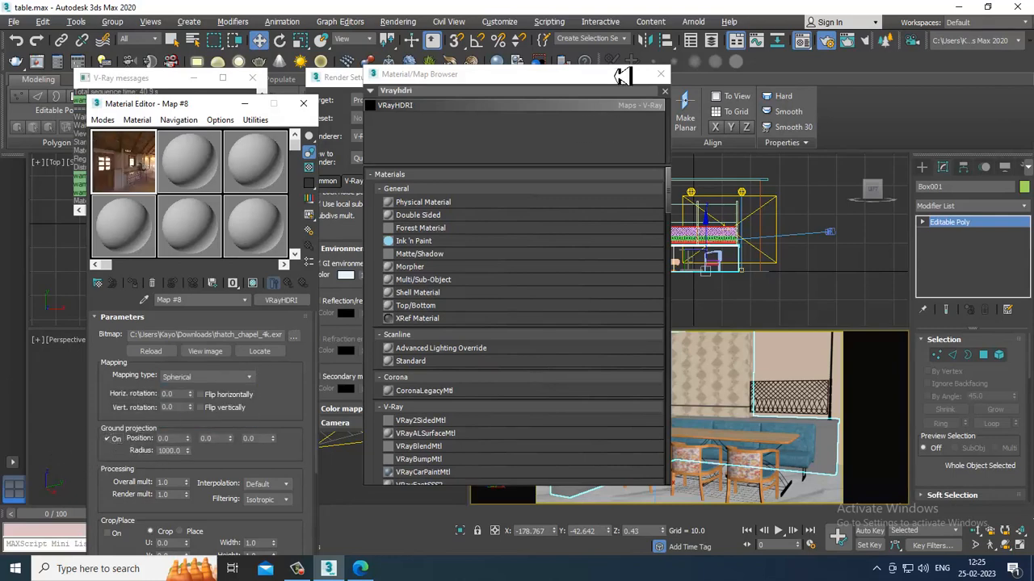
pyautogui.click(660, 73)
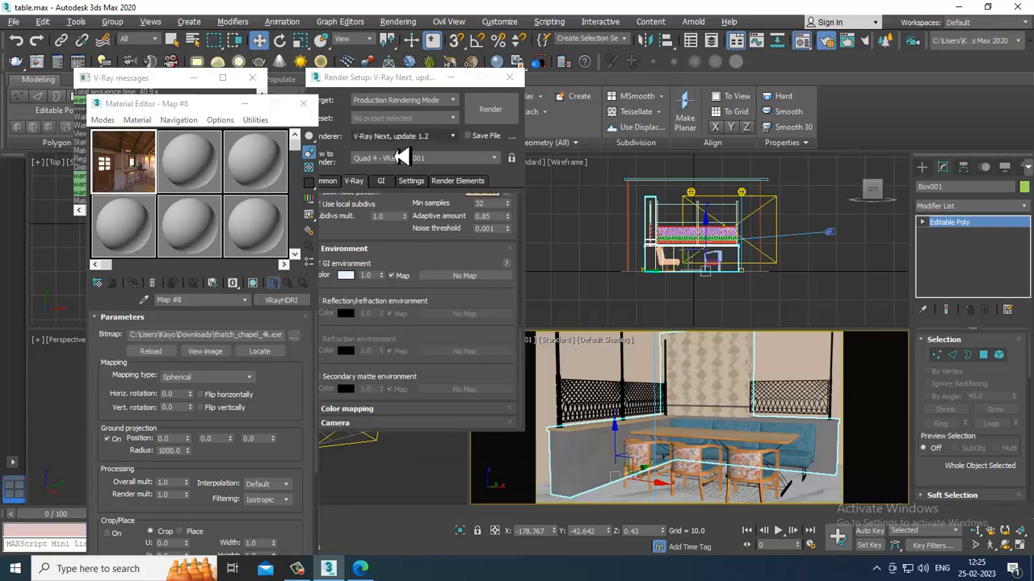
# Step: Assign the VRayHDRI map as an instance to the scene's Environment Map and close the environment settings
pyautogui.click(398, 23)
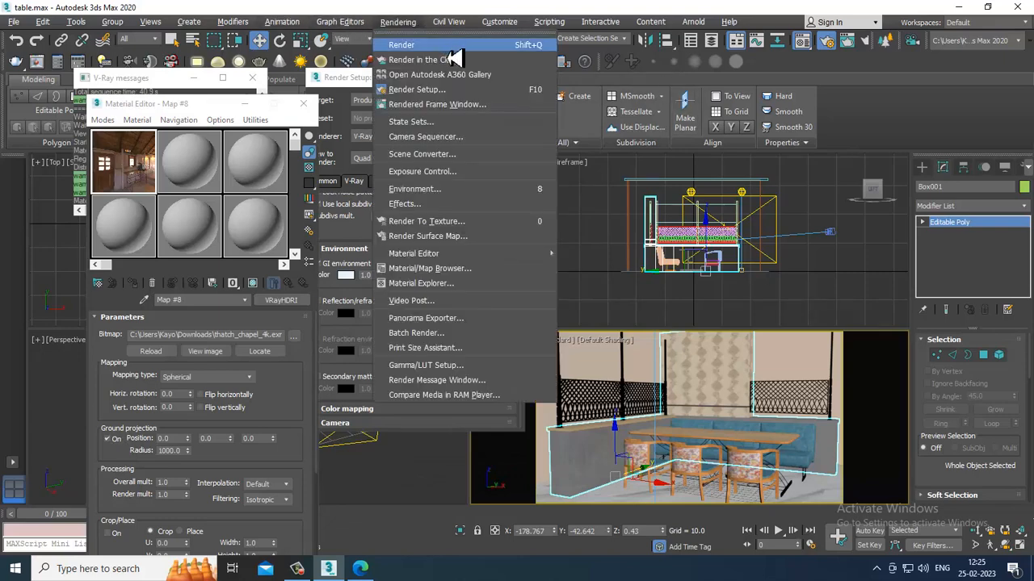
pyautogui.click(499, 193)
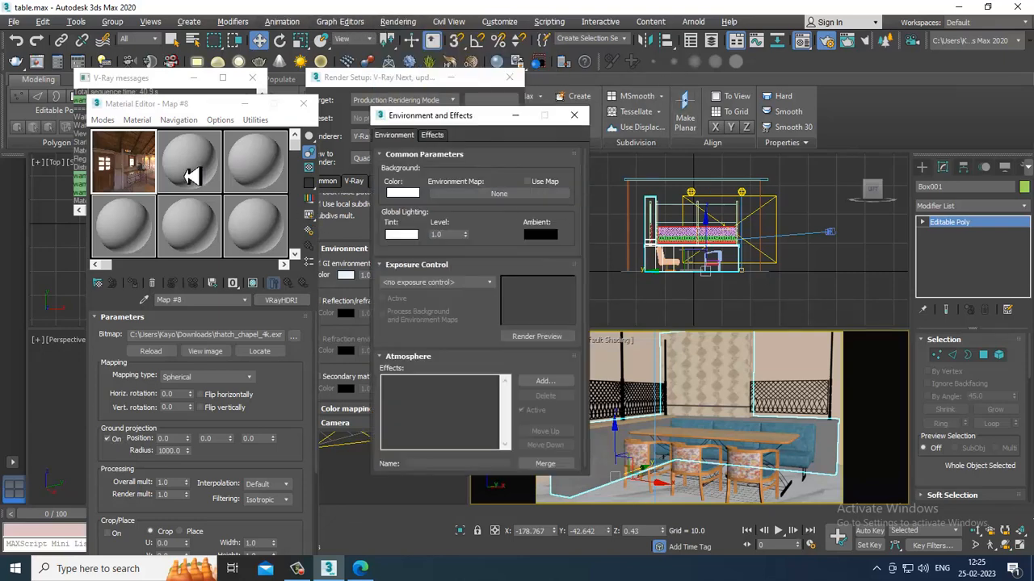
pyautogui.moveTo(498, 203); pyautogui.dragTo(498, 195)
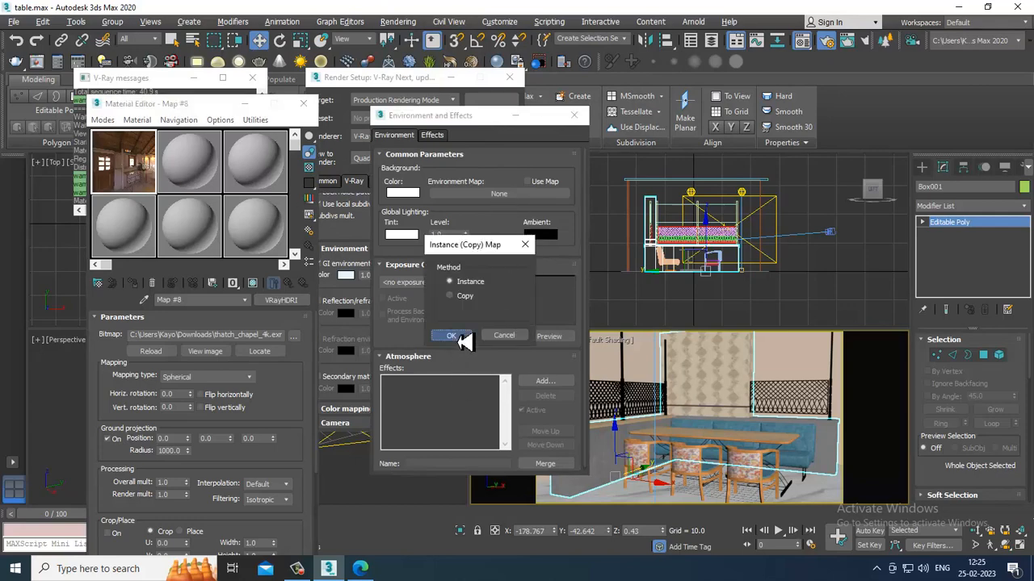
pyautogui.click(461, 339)
pyautogui.click(573, 115)
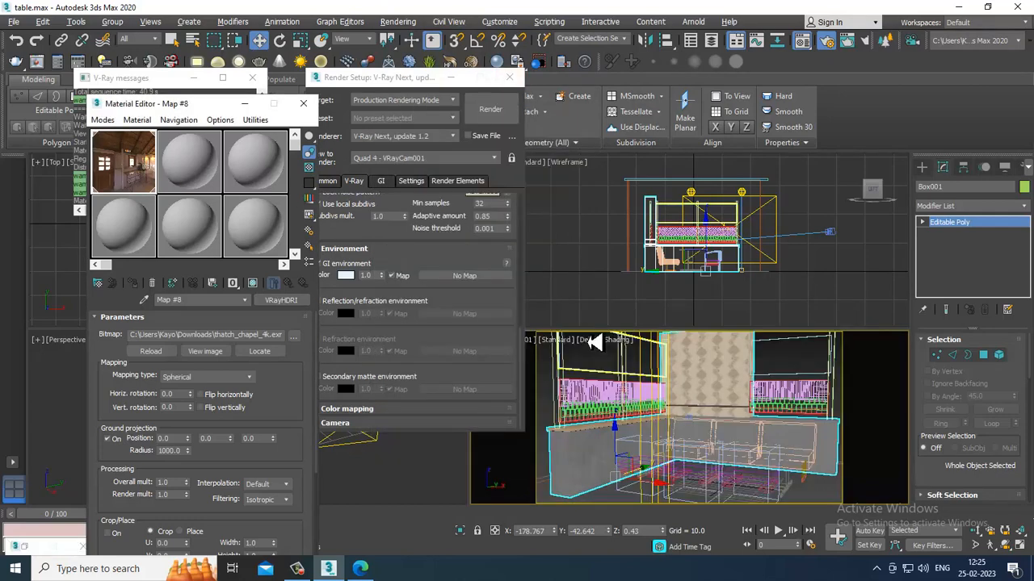
# Step: Start an interactive V-Ray preview in the VRayCam001 viewport
pyautogui.click(597, 340)
pyautogui.click(613, 350)
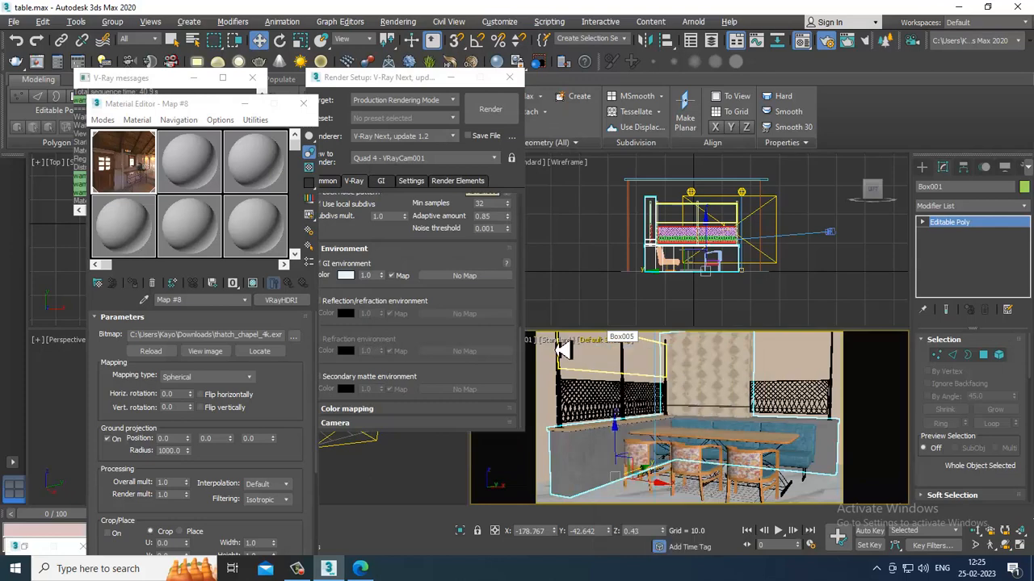
pyautogui.click(562, 347)
pyautogui.click(590, 386)
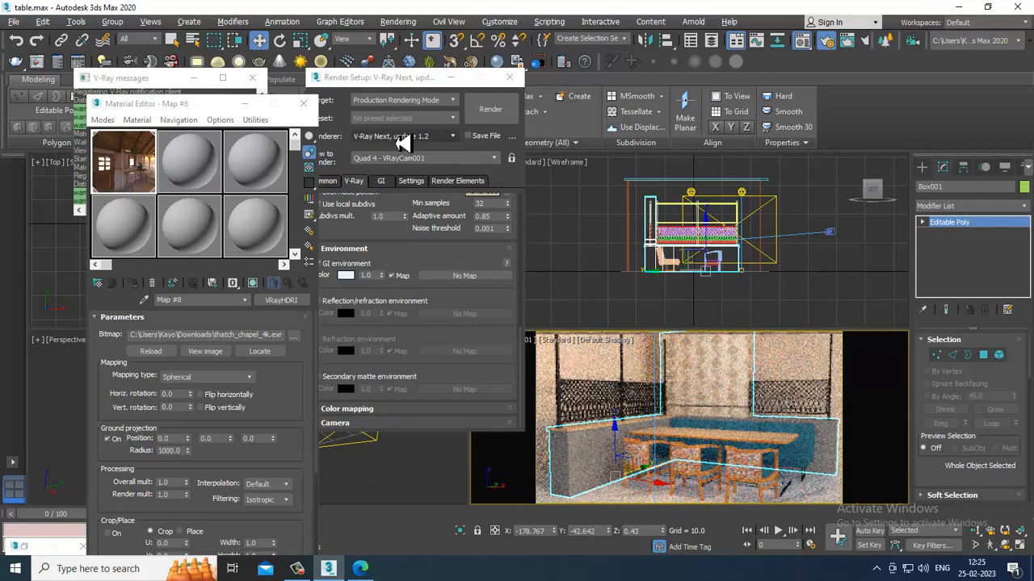
pyautogui.click(412, 25)
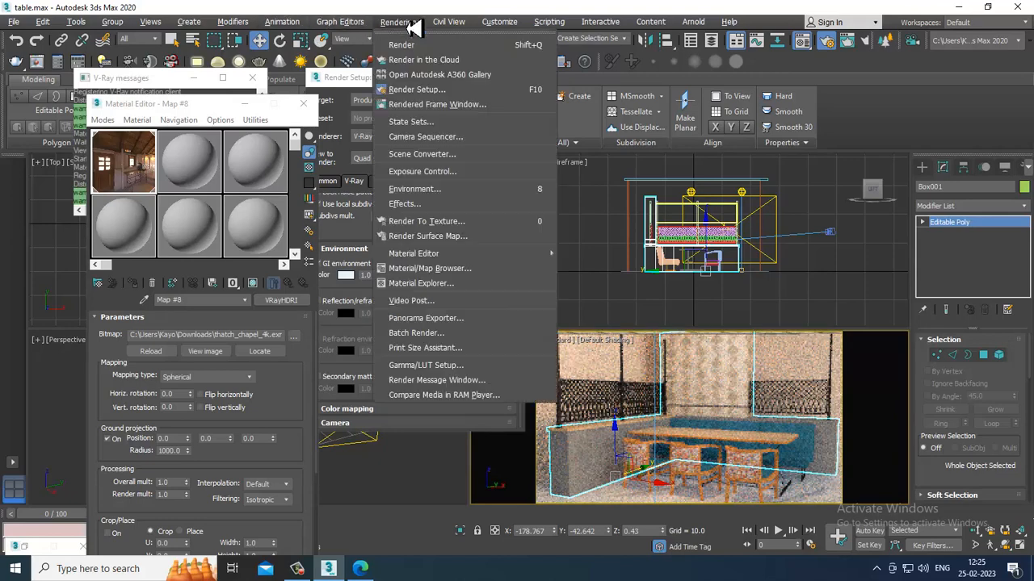
pyautogui.click(442, 91)
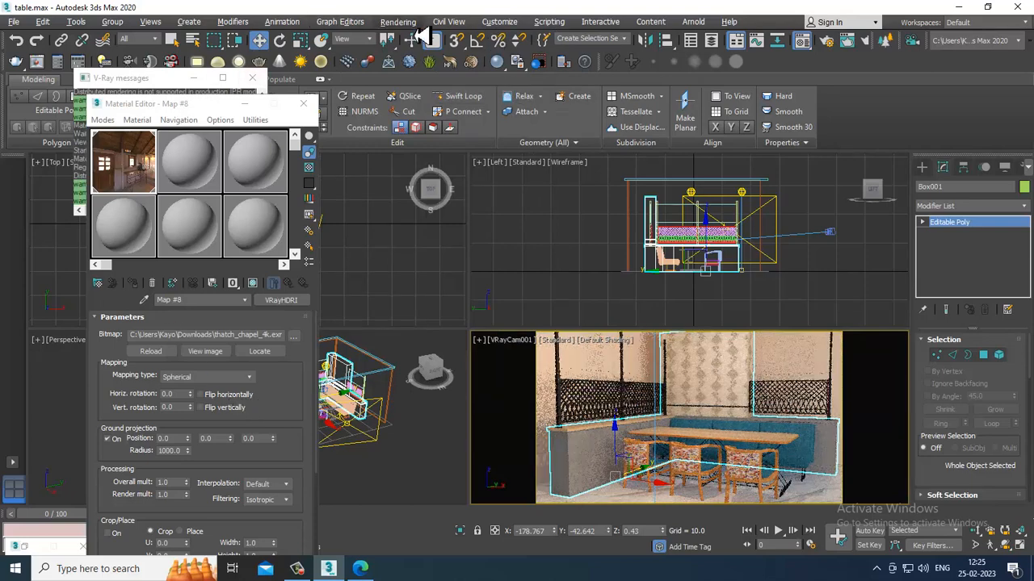
pyautogui.press('8')
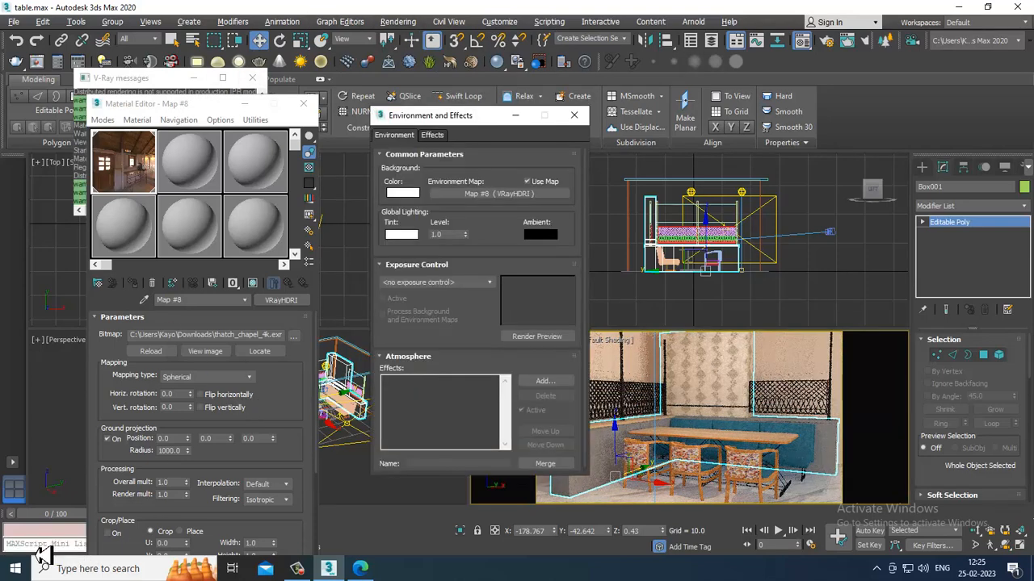
pyautogui.click(575, 115)
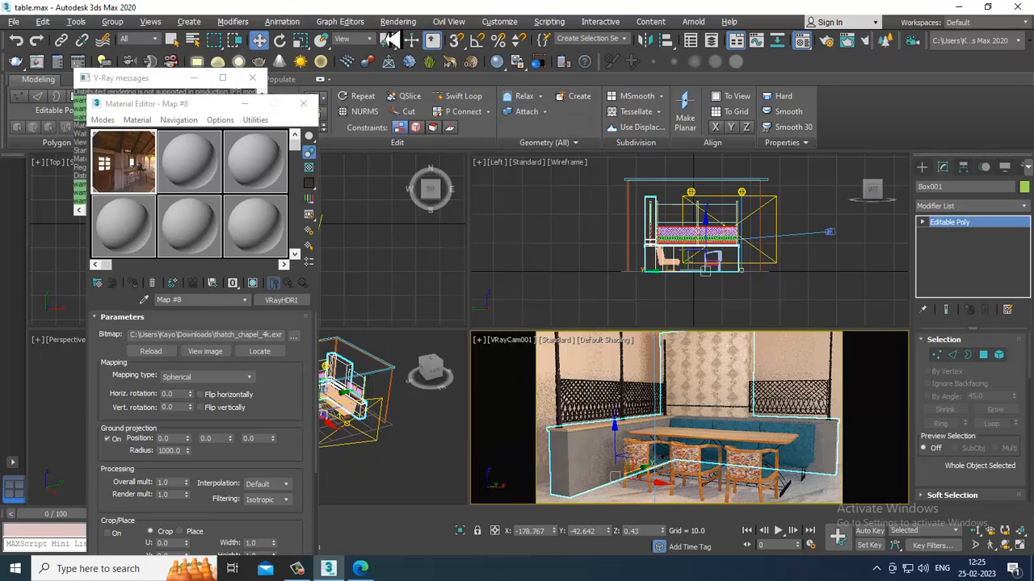
pyautogui.click(398, 21)
pyautogui.click(468, 89)
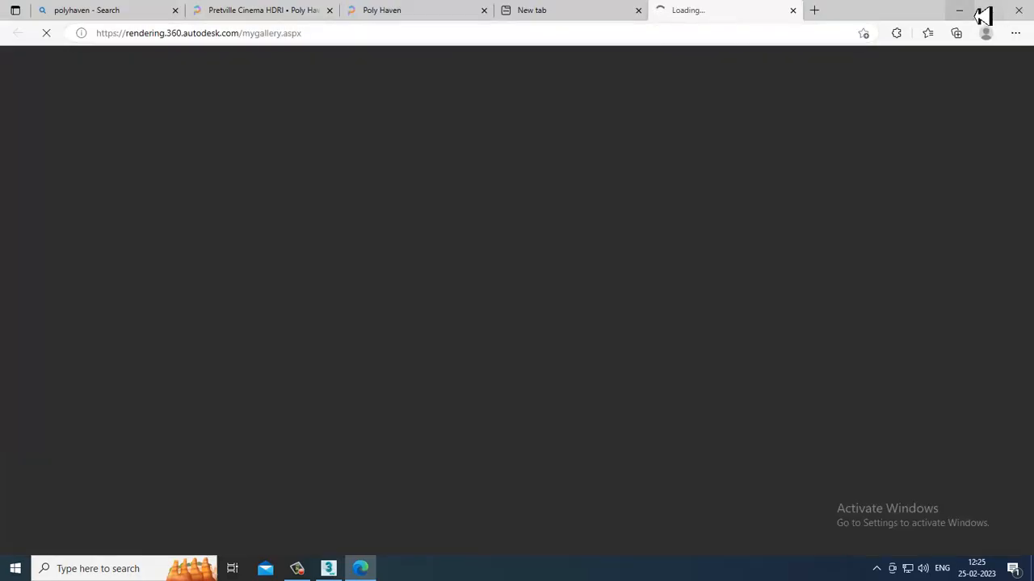
pyautogui.click(958, 12)
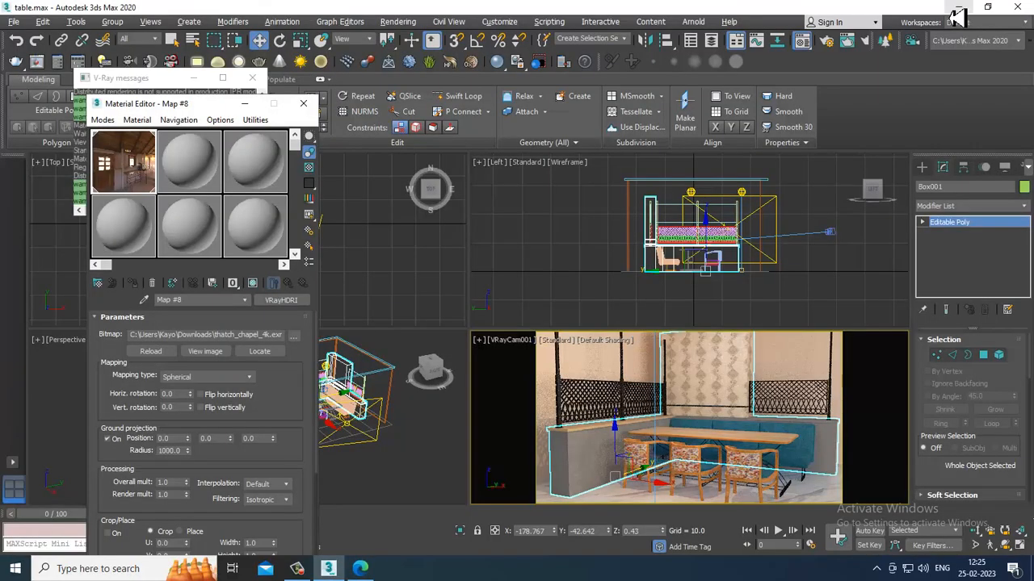
# Step: Reopen the V-Ray render settings and assign the VRayHDRI map from the first sample slot as the GI environment map
pyautogui.click(398, 22)
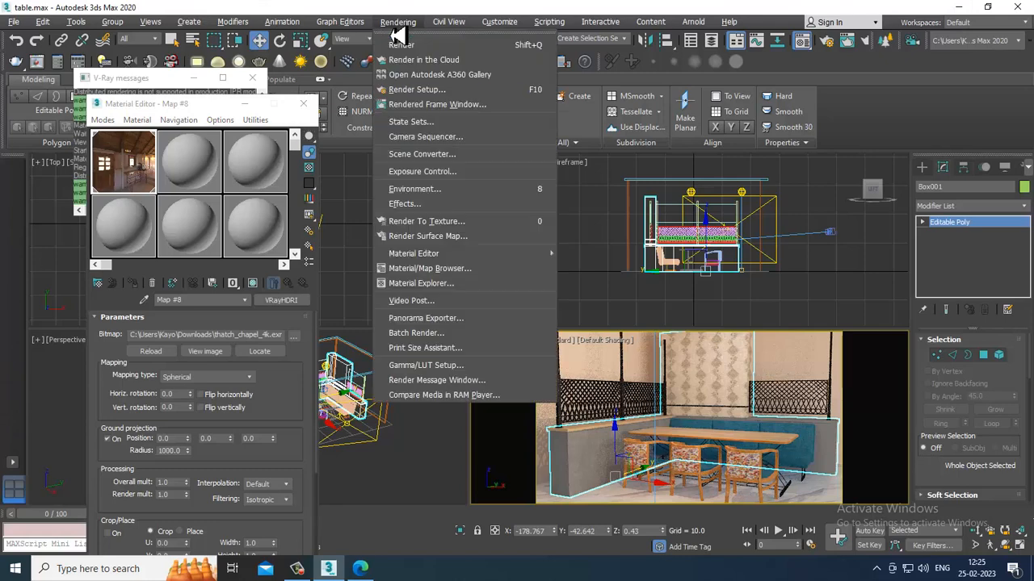
pyautogui.click(465, 91)
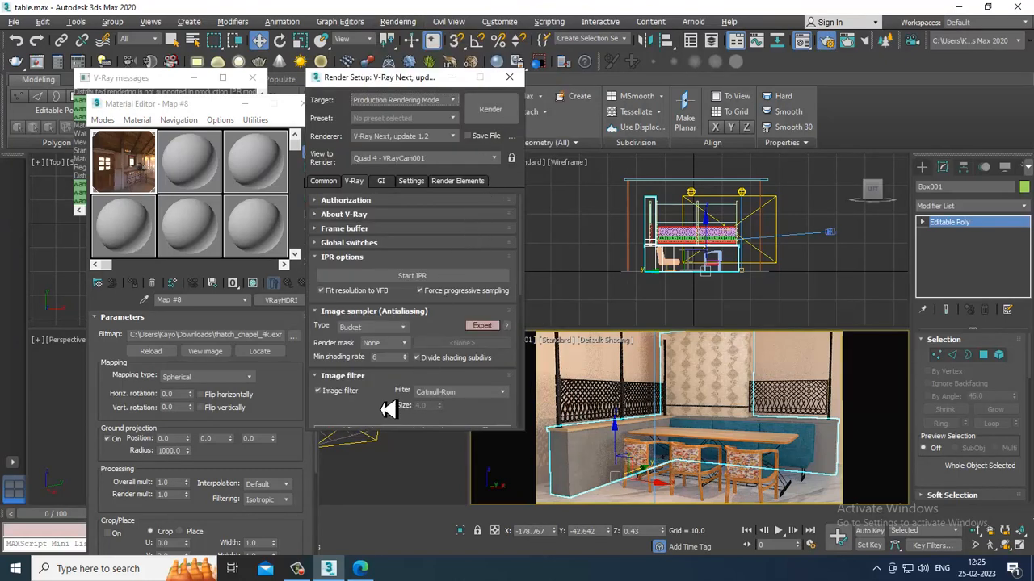
pyautogui.scroll(-5, 387, 409)
pyautogui.moveTo(128, 187); pyautogui.dragTo(412, 255)
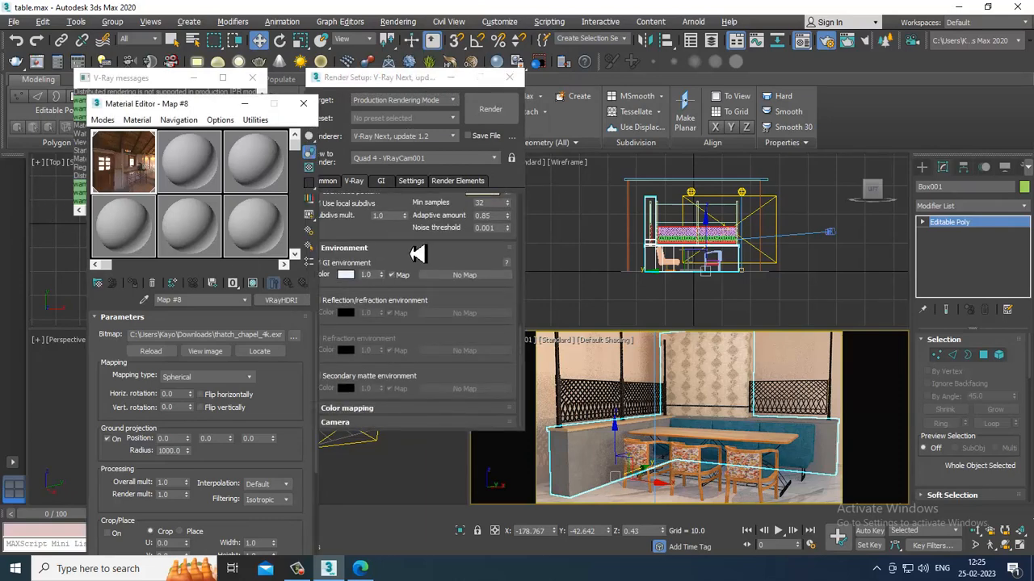
pyautogui.moveTo(456, 288); pyautogui.dragTo(455, 282)
pyautogui.click(396, 315)
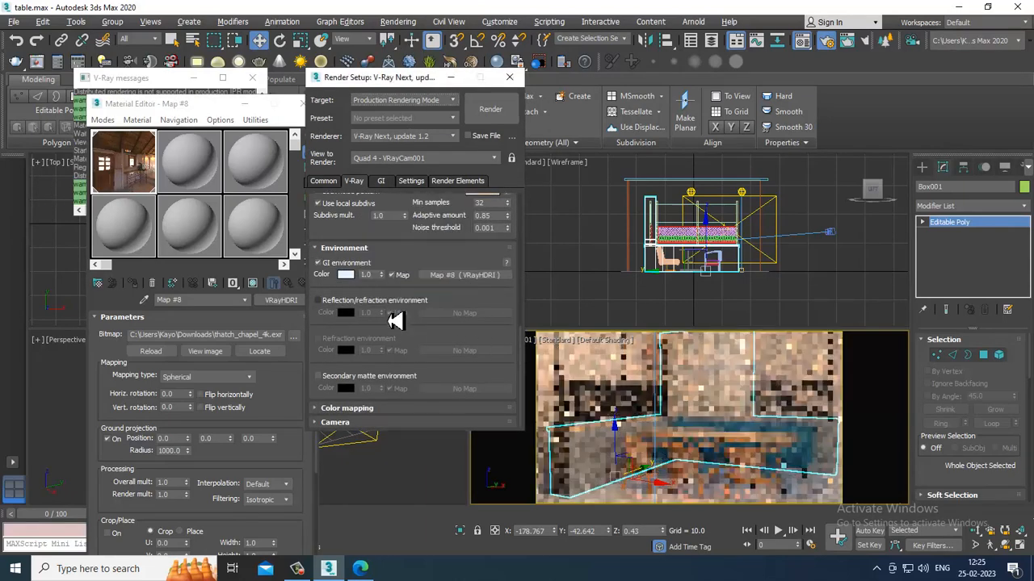
# Step: Set the V-Ray color mapping type to Exponential and minimize the Render Setup window
pyautogui.click(379, 409)
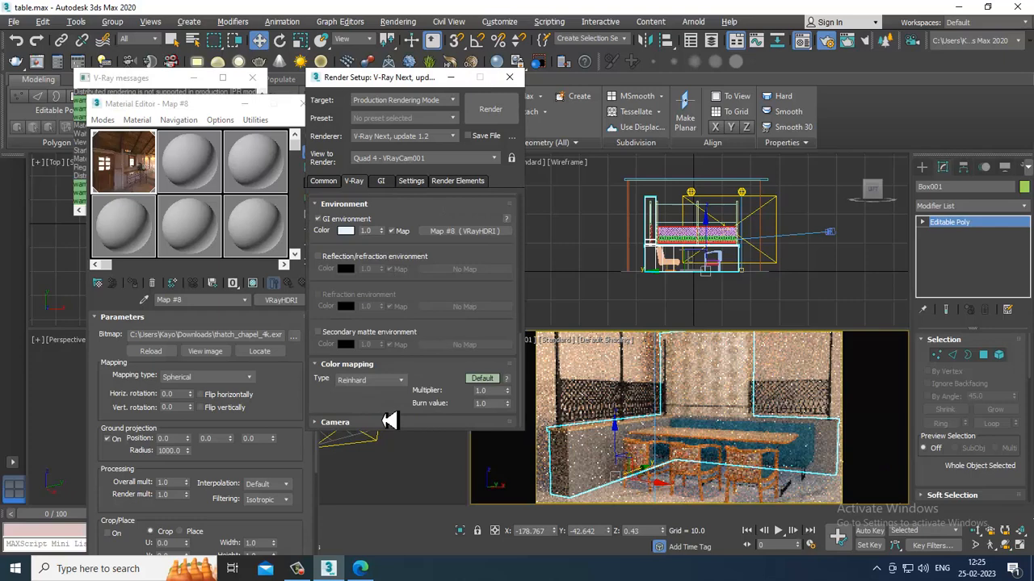
pyautogui.click(381, 379)
pyautogui.click(371, 401)
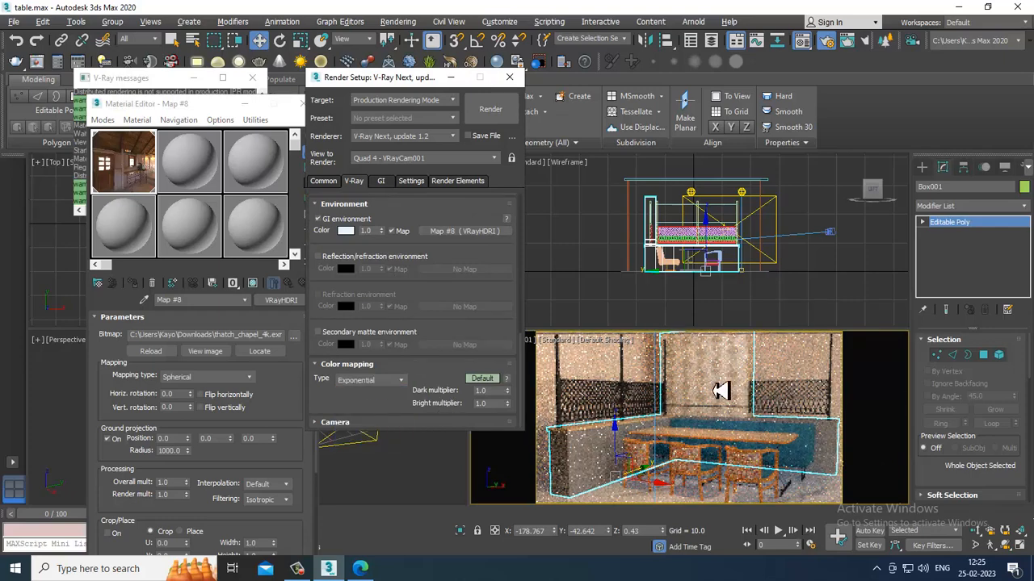
pyautogui.click(450, 77)
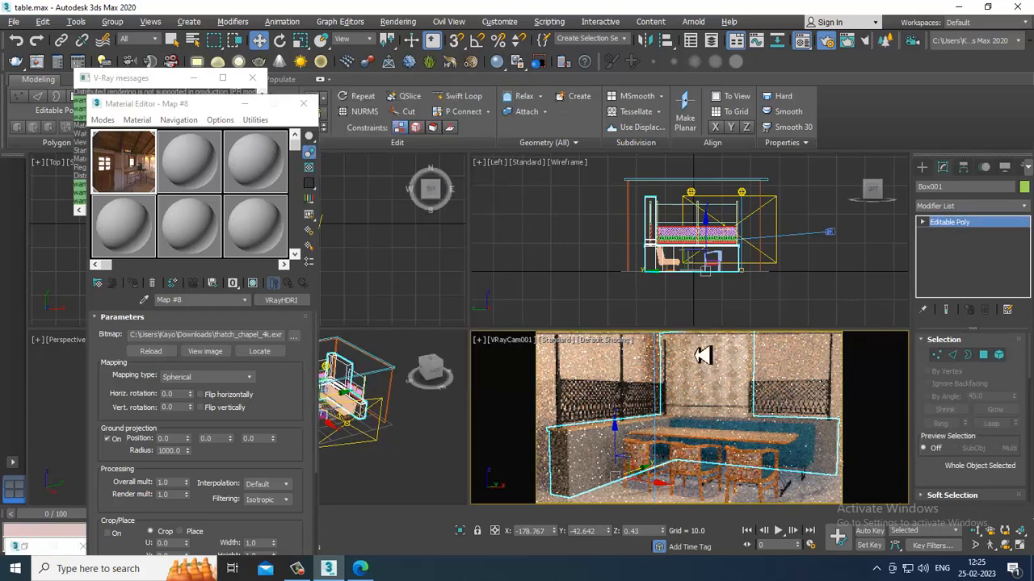
# Step: Run a test render of the camera view, stop it early and close the frame buffer
pyautogui.hotkey('shift', 'q')
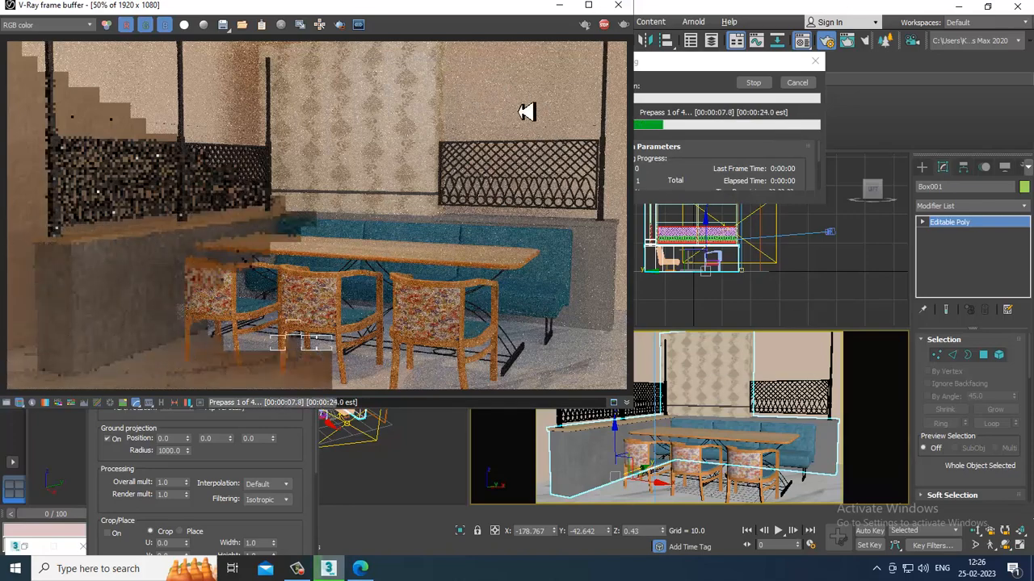
pyautogui.press('Escape')
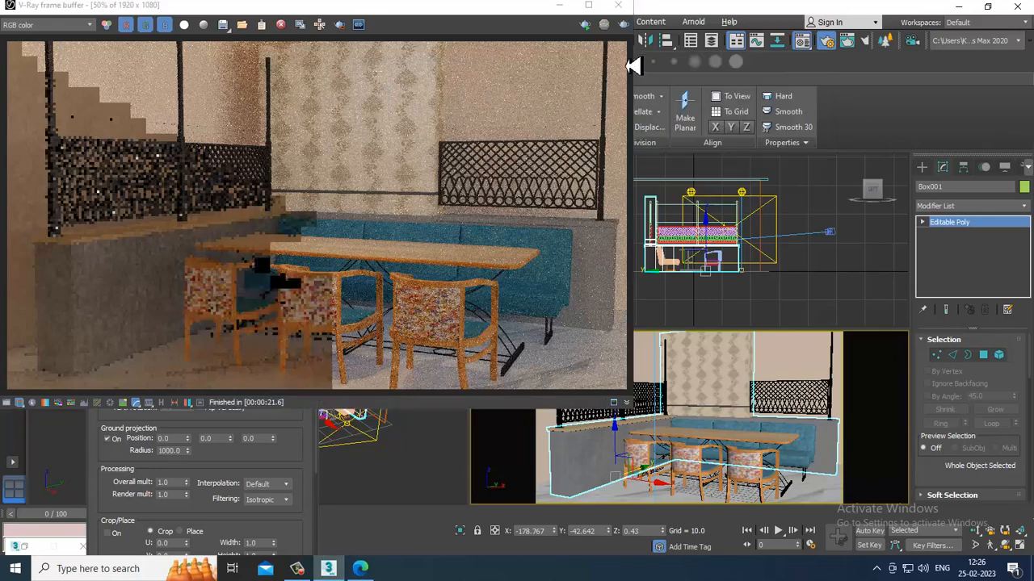
pyautogui.click(618, 6)
# Step: Maximize the Perspective view and select the flat rectangular panel above the single lattice section behind the bench
pyautogui.click(415, 458)
pyautogui.hotkey('alt', 'w')
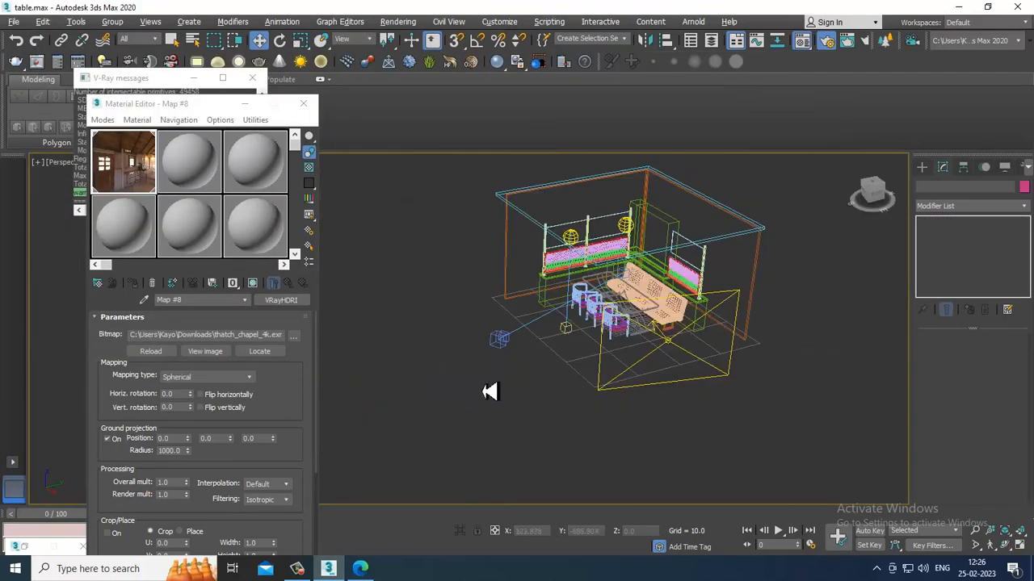
pyautogui.keyDown('alt'); pyautogui.moveTo(490, 393); pyautogui.dragTo(654, 330, button='middle'); pyautogui.keyUp('alt')
pyautogui.click(581, 320)
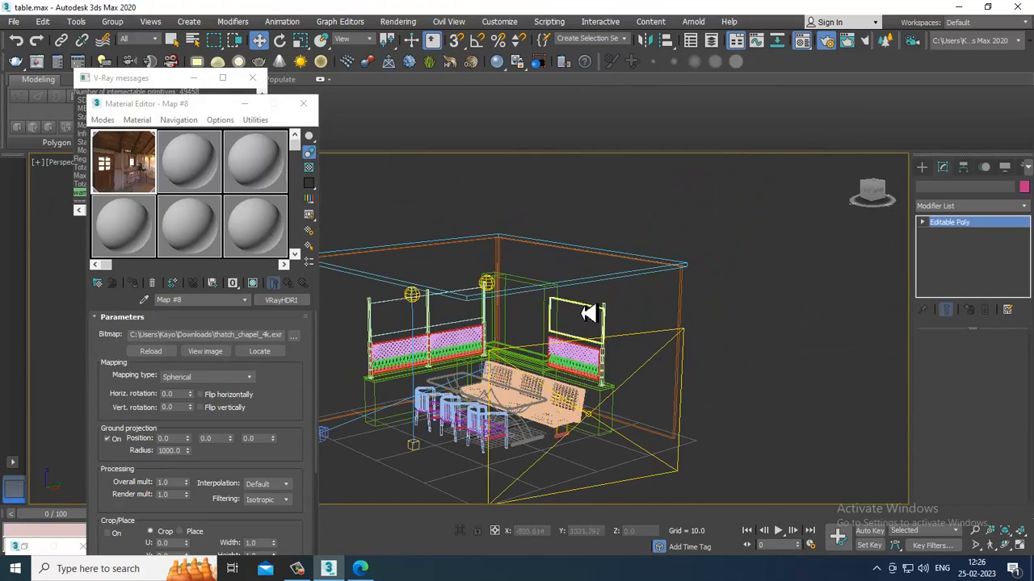
pyautogui.scroll(8, 630, 331)
pyautogui.keyDown('alt'); pyautogui.moveTo(604, 330); pyautogui.dragTo(662, 329, button='middle'); pyautogui.keyUp('alt')
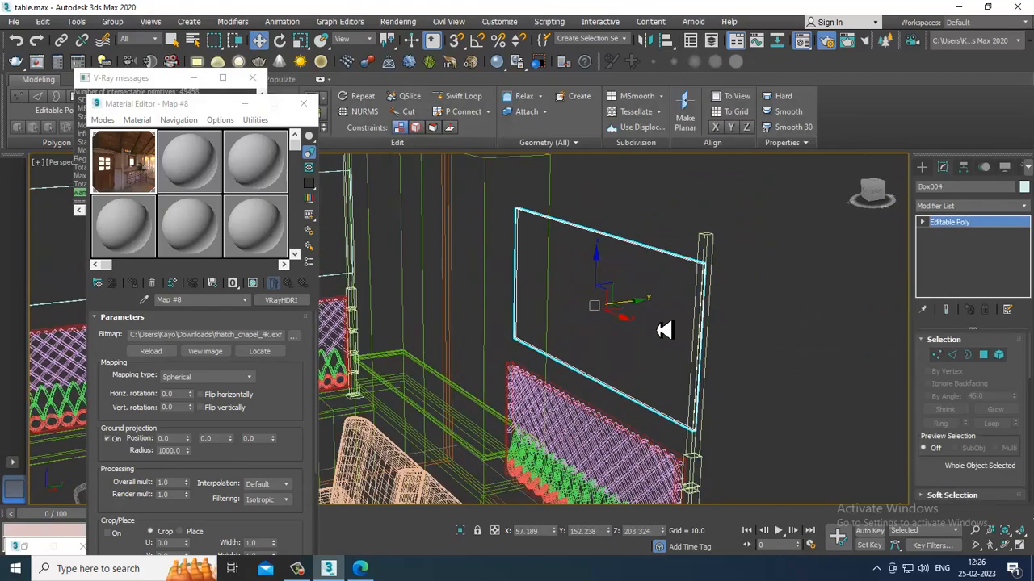
# Step: Switch the Material Editor to Slate mode, find the Frosted Glass node and open its parameters
pyautogui.press('m')
pyautogui.press('m')
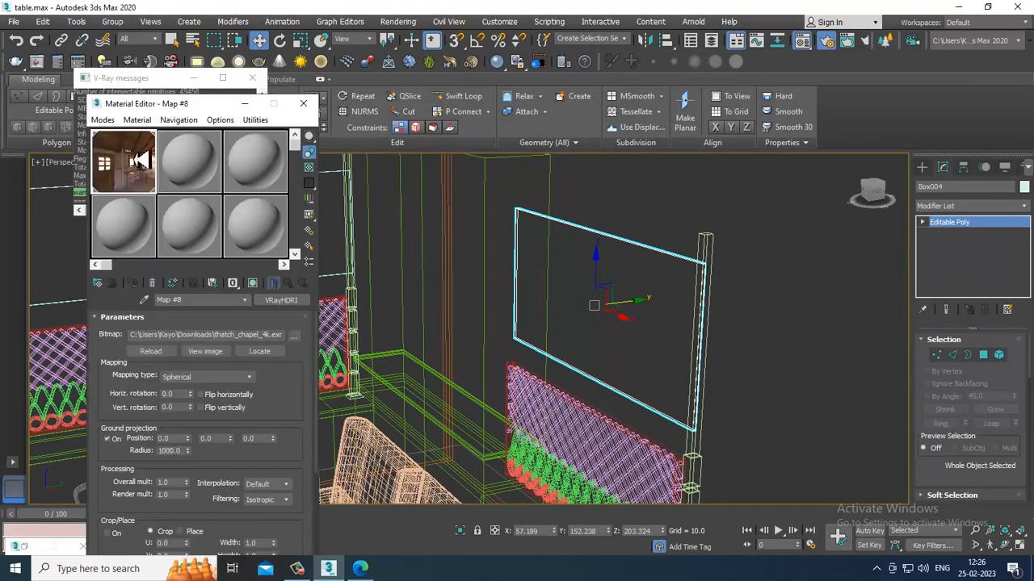
pyautogui.click(106, 120)
pyautogui.click(133, 153)
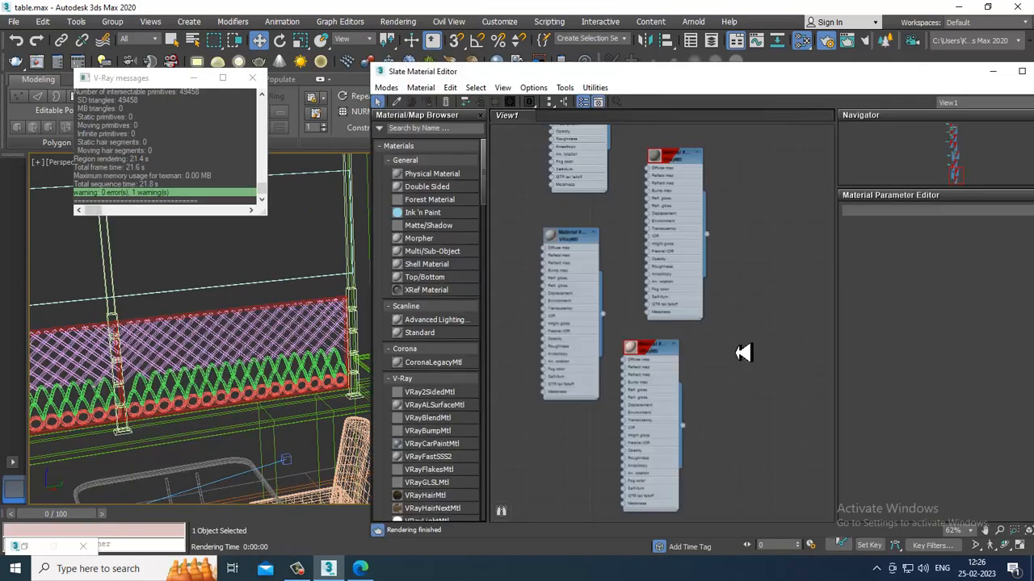
pyautogui.moveTo(739, 202); pyautogui.dragTo(774, 461, button='middle')
pyautogui.moveTo(672, 234); pyautogui.dragTo(676, 394, button='middle')
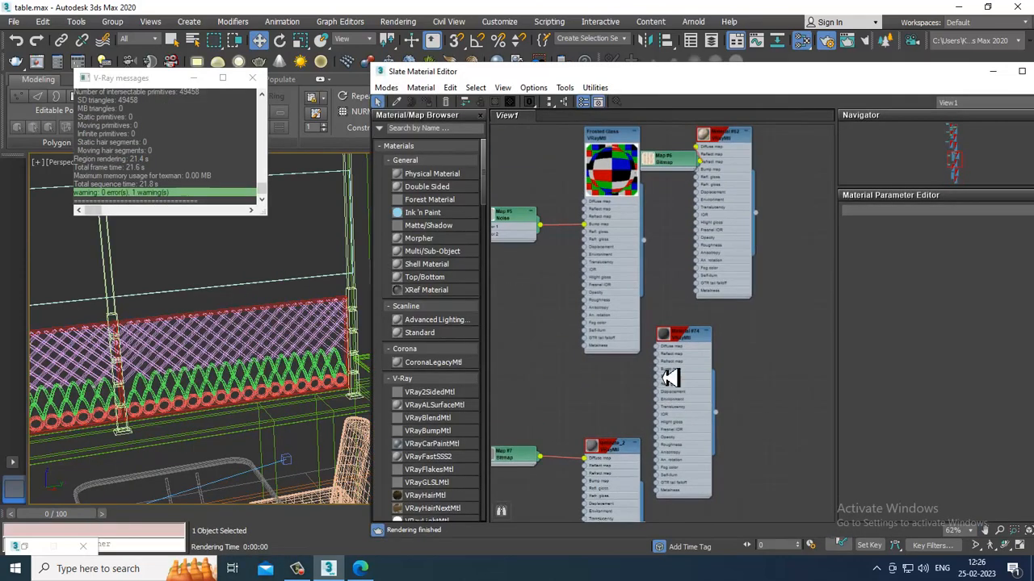
pyautogui.moveTo(712, 200); pyautogui.dragTo(730, 362, button='middle')
pyautogui.doubleClick(630, 304)
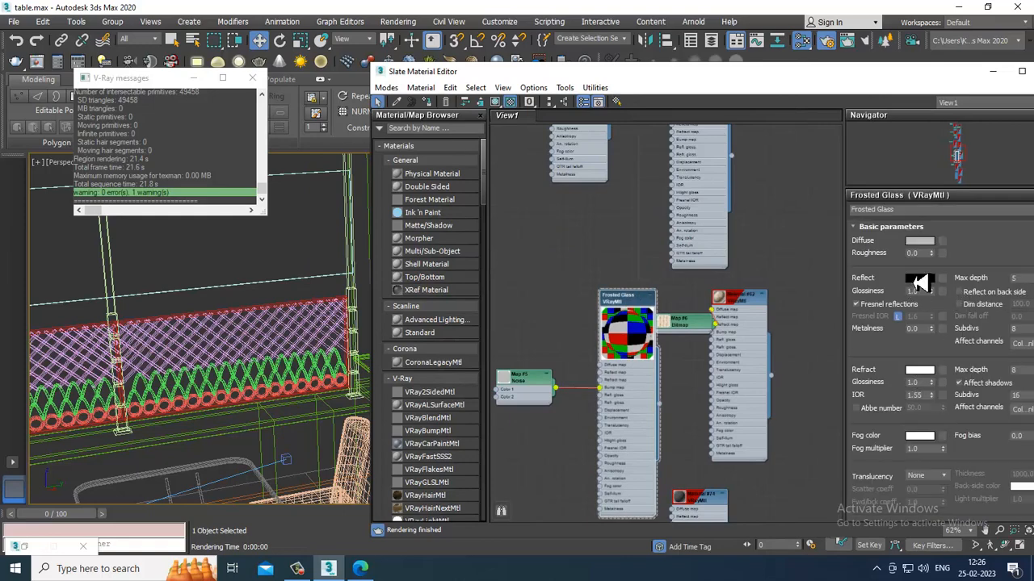
# Step: Slightly darken the Frosted Glass material's refraction color and minimize the Material Editor
pyautogui.click(920, 278)
pyautogui.click(507, 199)
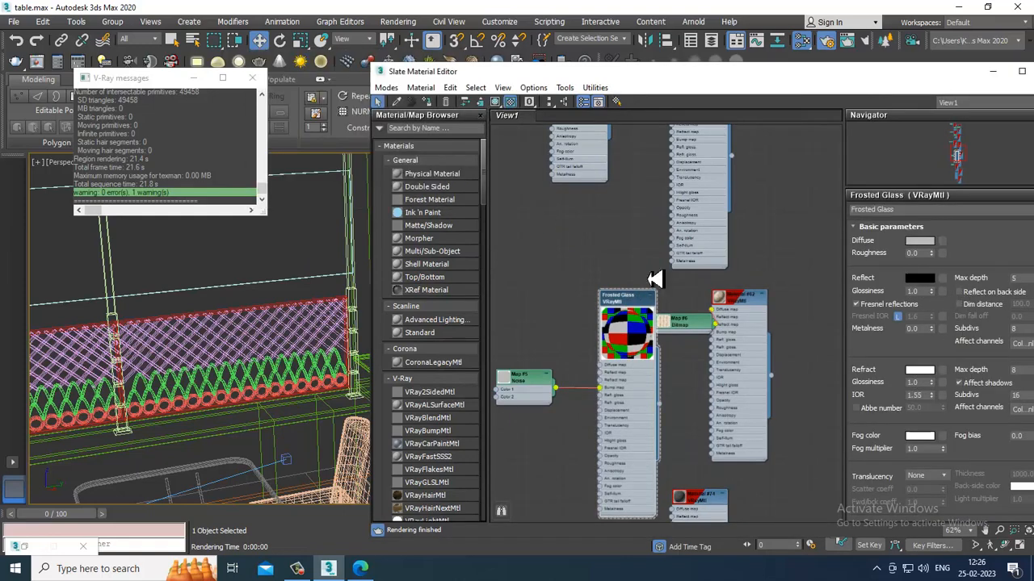
pyautogui.click(919, 371)
pyautogui.moveTo(383, 185); pyautogui.dragTo(385, 164)
pyautogui.click(479, 199)
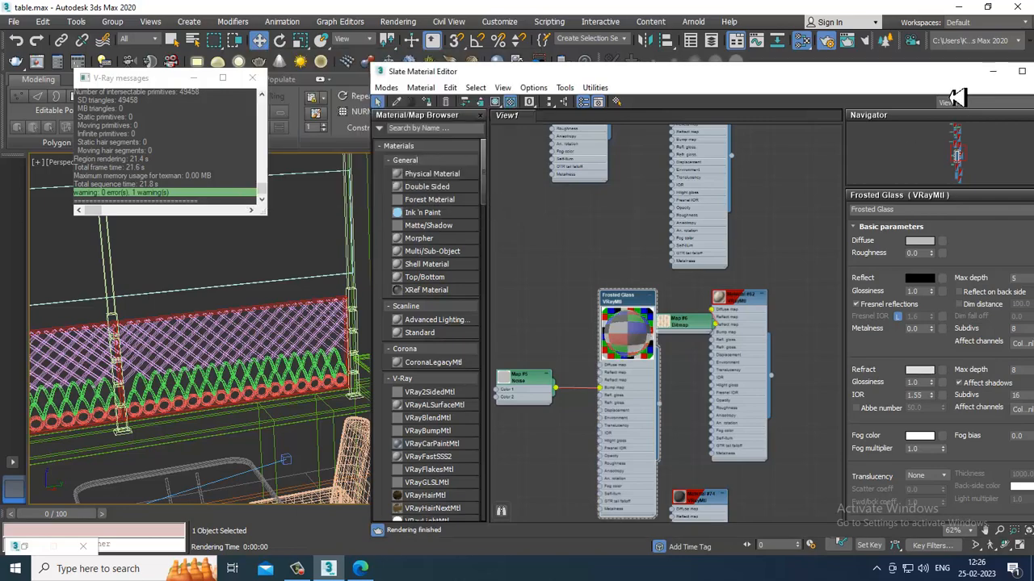
pyautogui.click(993, 74)
# Step: Run a test render of the VRayCam001 view, close the frame buffer and return to the four-viewport layout
pyautogui.click(685, 214)
pyautogui.keyDown('alt'); pyautogui.moveTo(694, 244); pyautogui.dragTo(697, 300, button='middle'); pyautogui.keyUp('alt')
pyautogui.scroll(-5, 747, 325)
pyautogui.hotkey('alt', 'w')
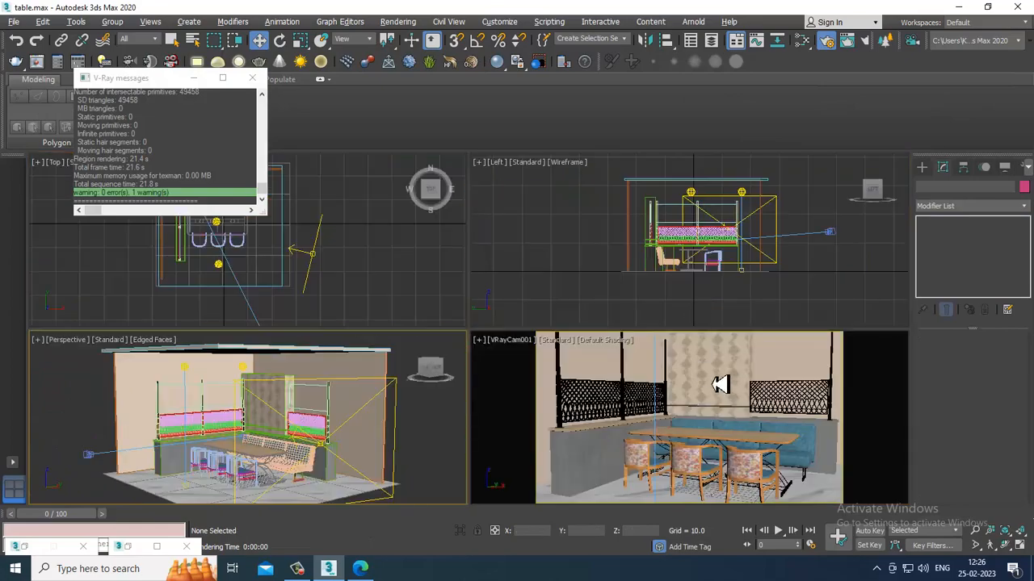
pyautogui.click(718, 384)
pyautogui.hotkey('alt', 'w')
pyautogui.hotkey('shift', 'q')
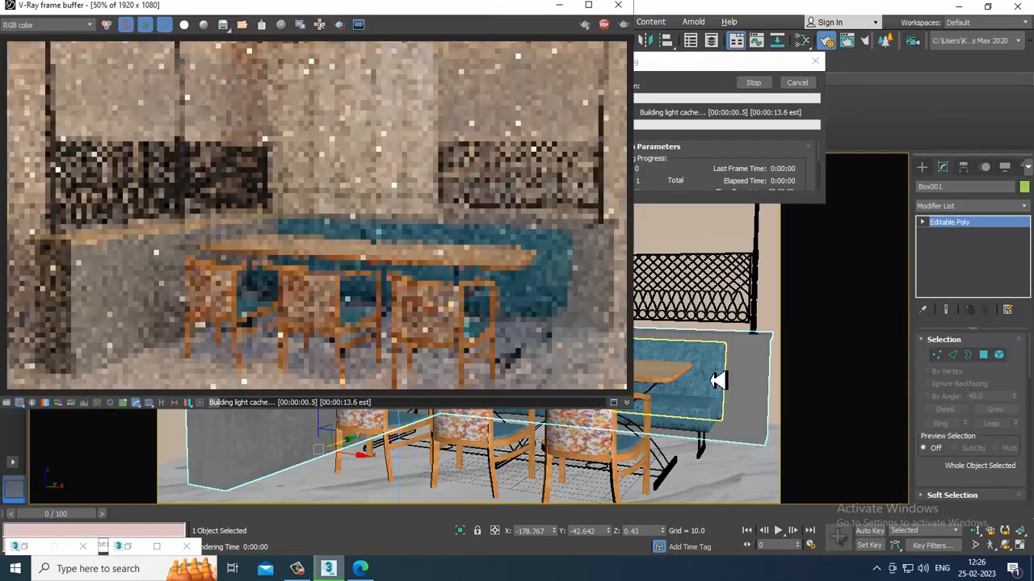
pyautogui.click(618, 4)
pyautogui.hotkey('alt', 'w')
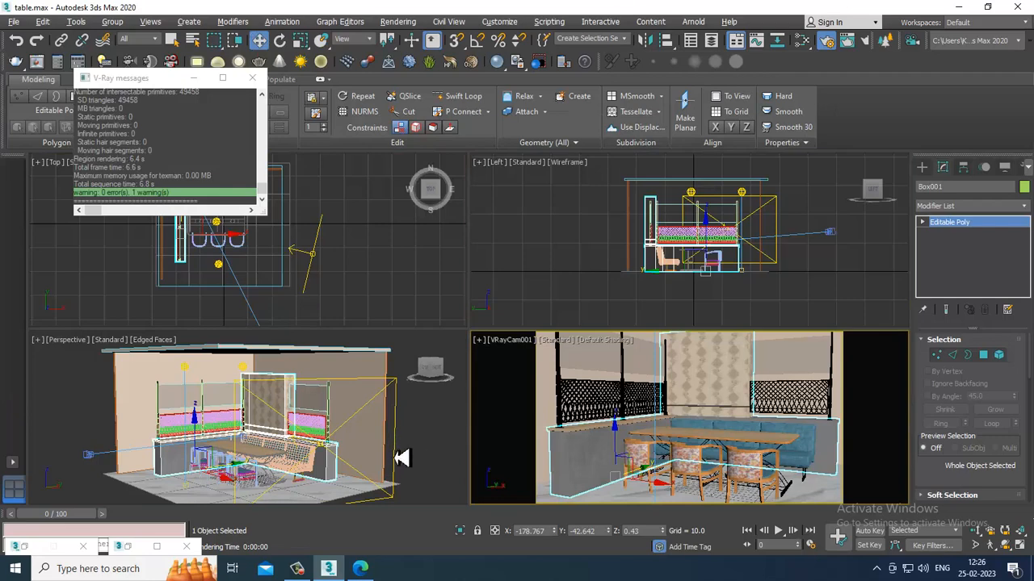
# Step: Select the V-Ray plane light, switch the Material Editor to Compact mode and assign the thatch_chapel_4k VRayHDRI map as the light's texture
pyautogui.click(401, 457)
pyautogui.press('m')
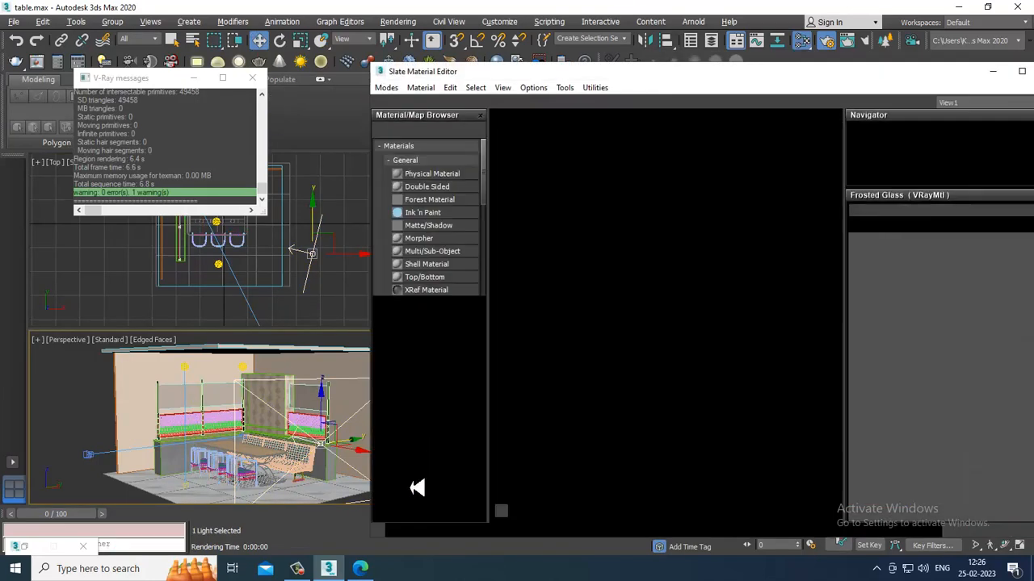
pyautogui.click(386, 87)
pyautogui.click(404, 102)
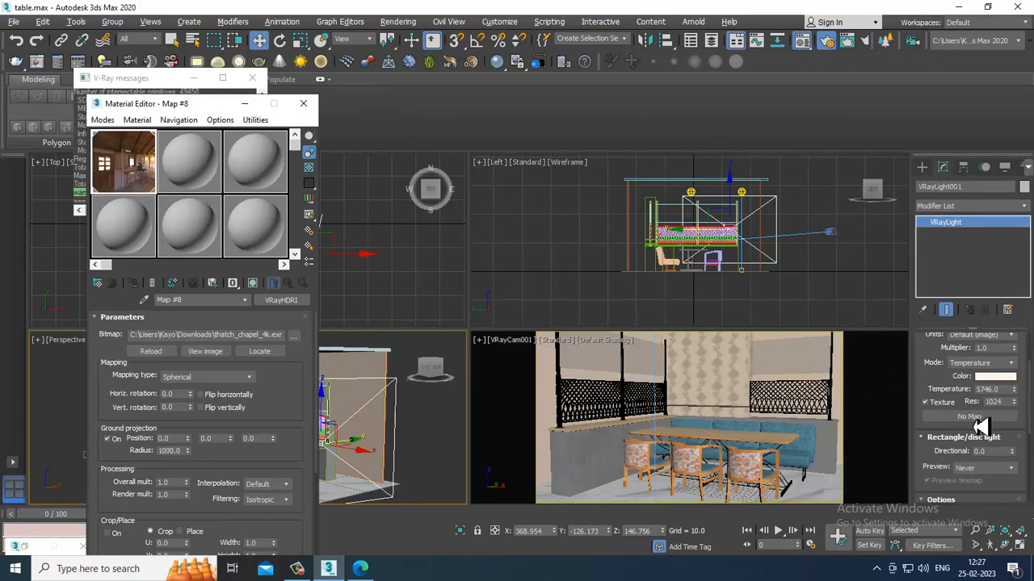
pyautogui.moveTo(974, 425); pyautogui.dragTo(972, 418)
pyautogui.click(490, 321)
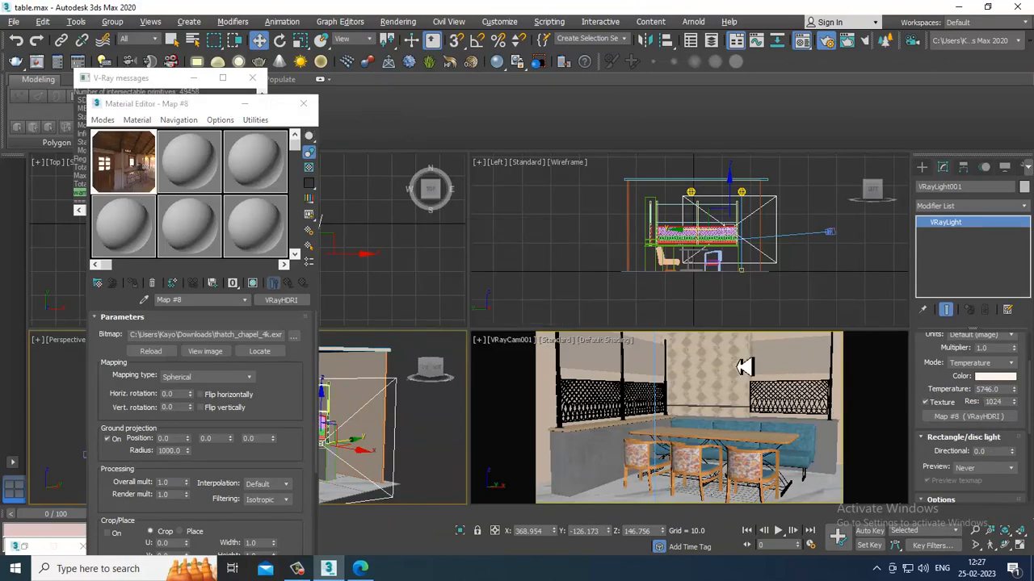
# Step: Test-render the camera view with the HDRI-textured plane light and close the frame buffer
pyautogui.click(715, 362)
pyautogui.hotkey('shift', 'q')
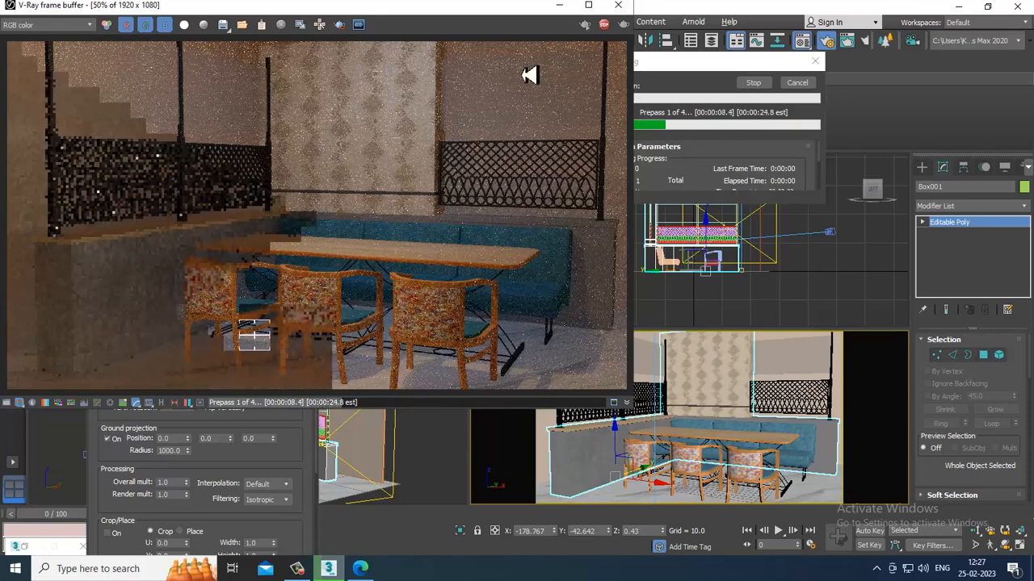
pyautogui.click(617, 5)
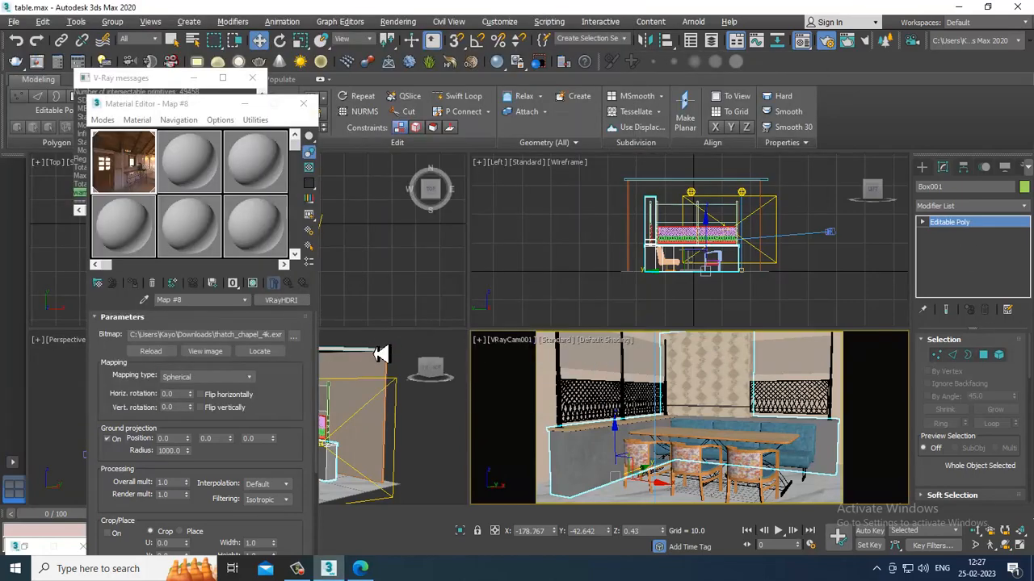
# Step: Maximize the Perspective view and bring up the Atmospheric Apparatus helper types for creation
pyautogui.keyDown('alt'); pyautogui.moveTo(419, 435); pyautogui.dragTo(576, 233, button='middle'); pyautogui.keyUp('alt')
pyautogui.hotkey('alt', 'w')
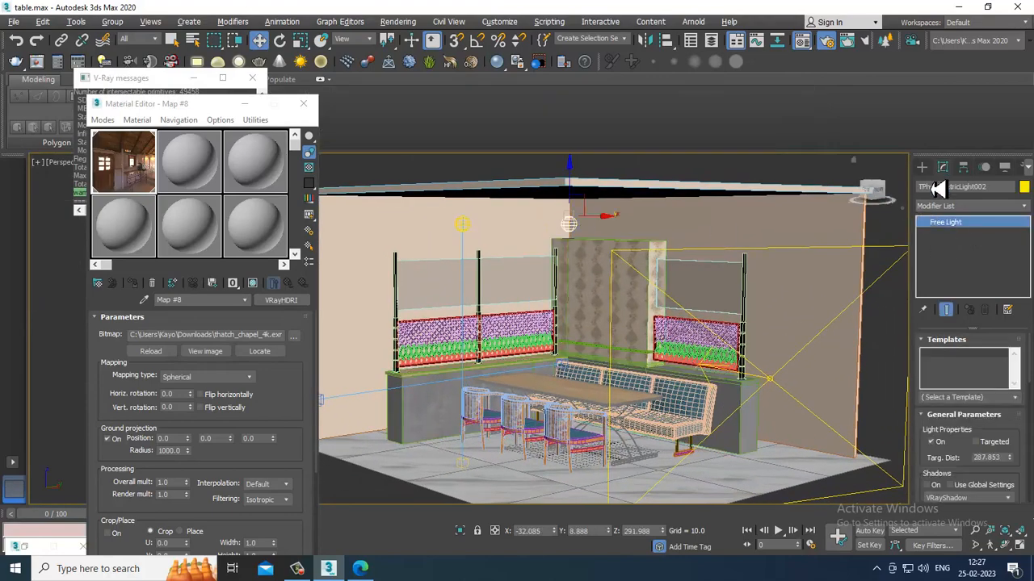
pyautogui.click(921, 167)
pyautogui.click(993, 186)
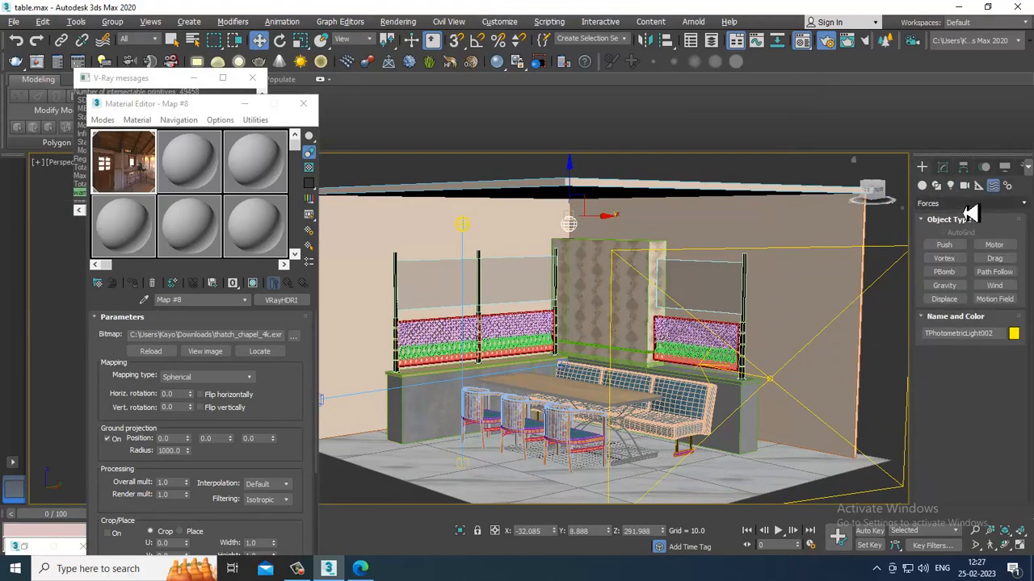
pyautogui.click(981, 203)
pyautogui.click(978, 185)
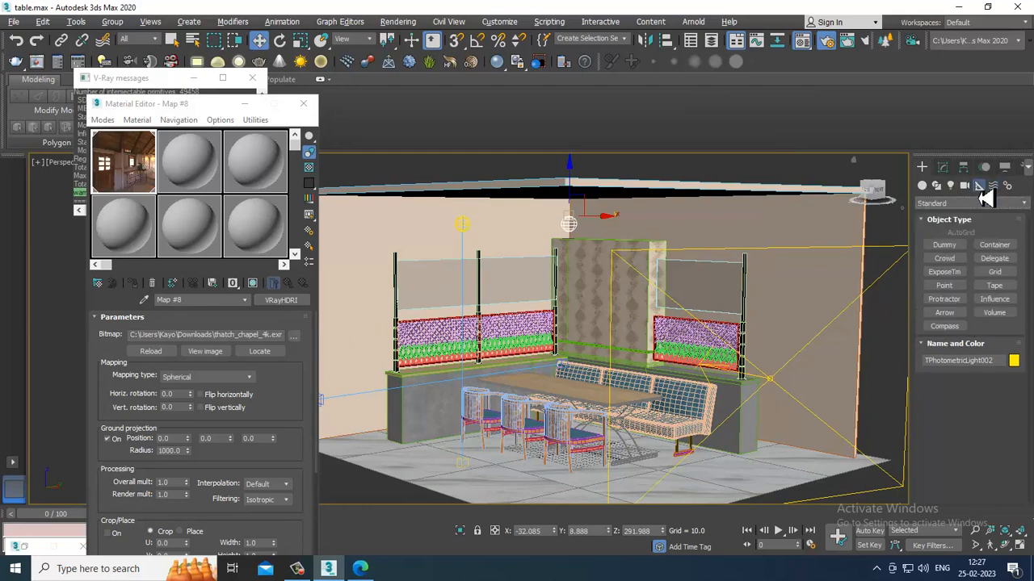
pyautogui.click(972, 203)
pyautogui.click(969, 226)
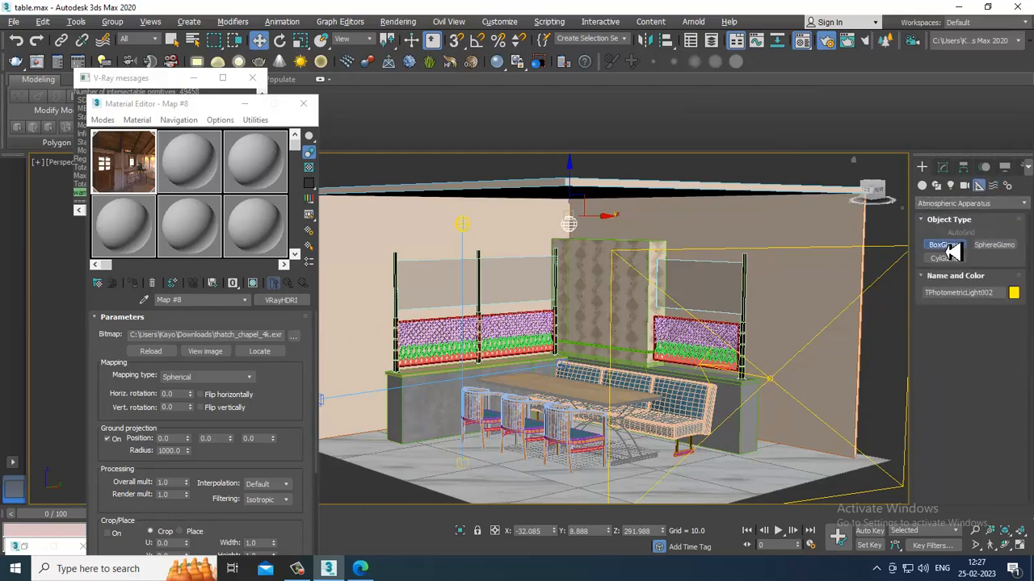
# Step: Draw a BoxGizmo about 33 long, 42 wide and 150 high around the photometric light in front of the chairs in the Top view
pyautogui.click(953, 252)
pyautogui.hotkey('alt', 'w')
pyautogui.hotkey('alt', 'w')
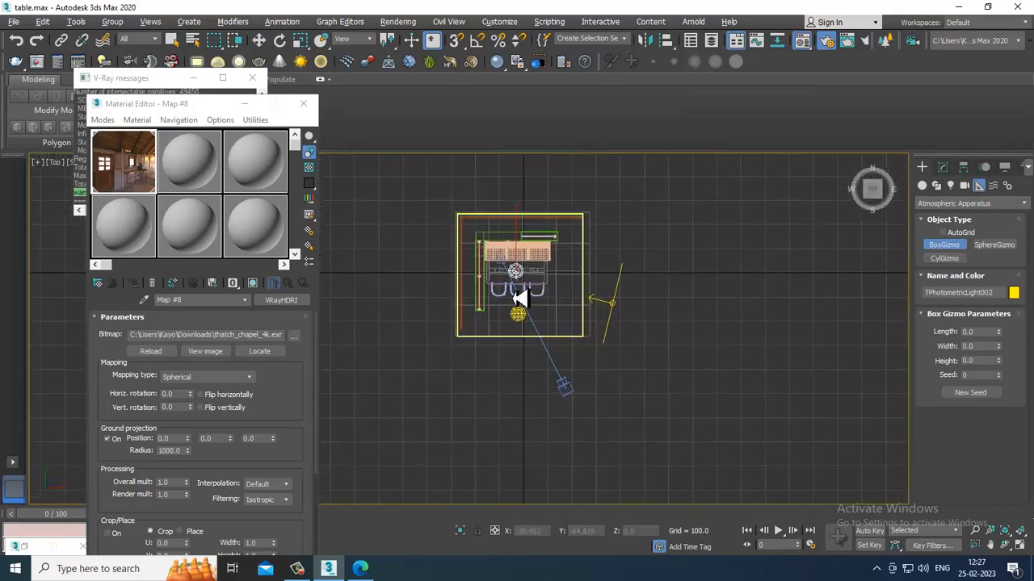
pyautogui.scroll(5, 519, 298)
pyautogui.moveTo(511, 431); pyautogui.dragTo(545, 392, button='middle')
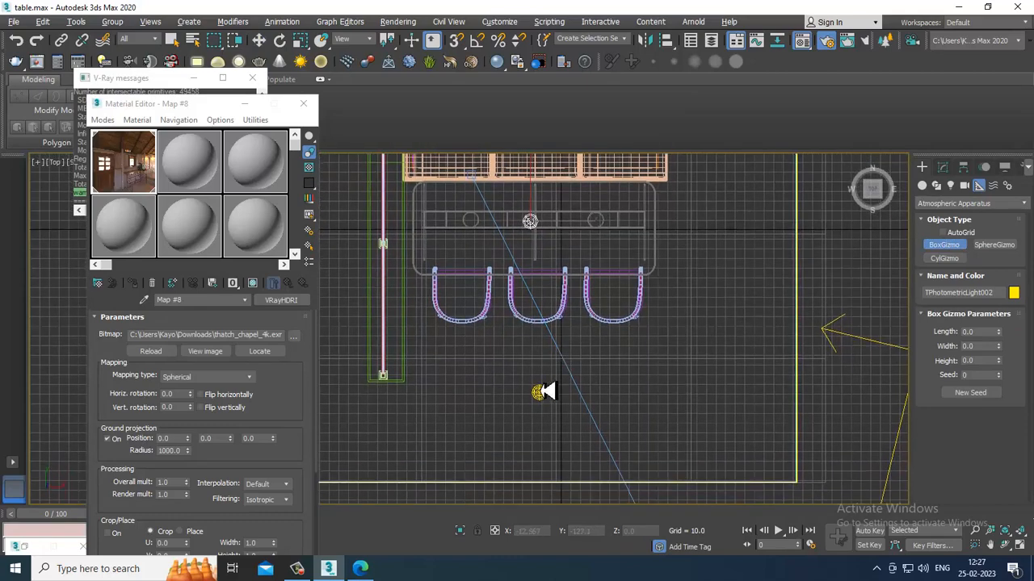
pyautogui.moveTo(520, 377); pyautogui.dragTo(552, 403)
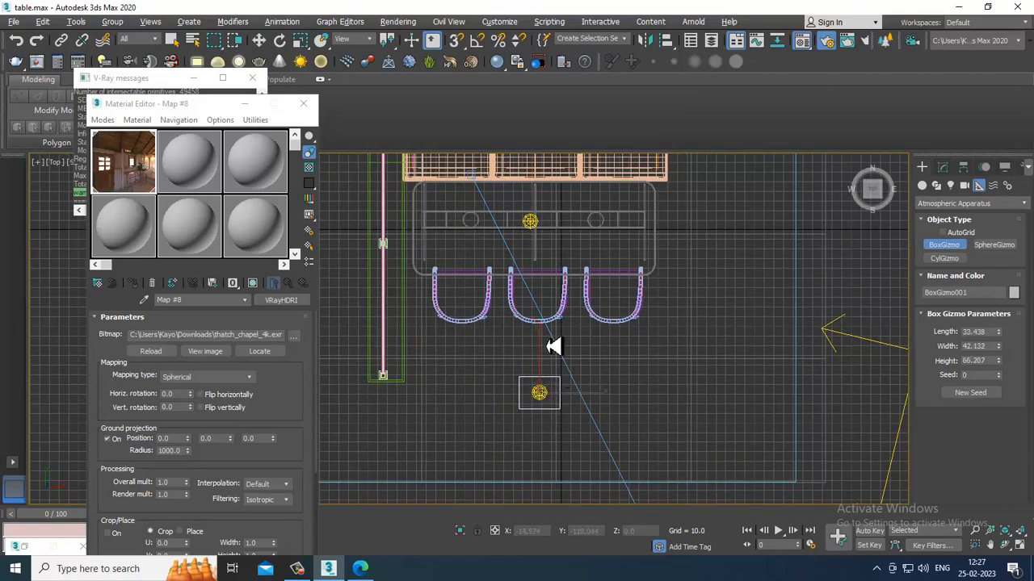
pyautogui.click(541, 274)
pyautogui.press('w')
# Step: Scale the box gizmo along its height to roughly double so it reaches from the floor to the photometric light
pyautogui.hotkey('alt', 'w')
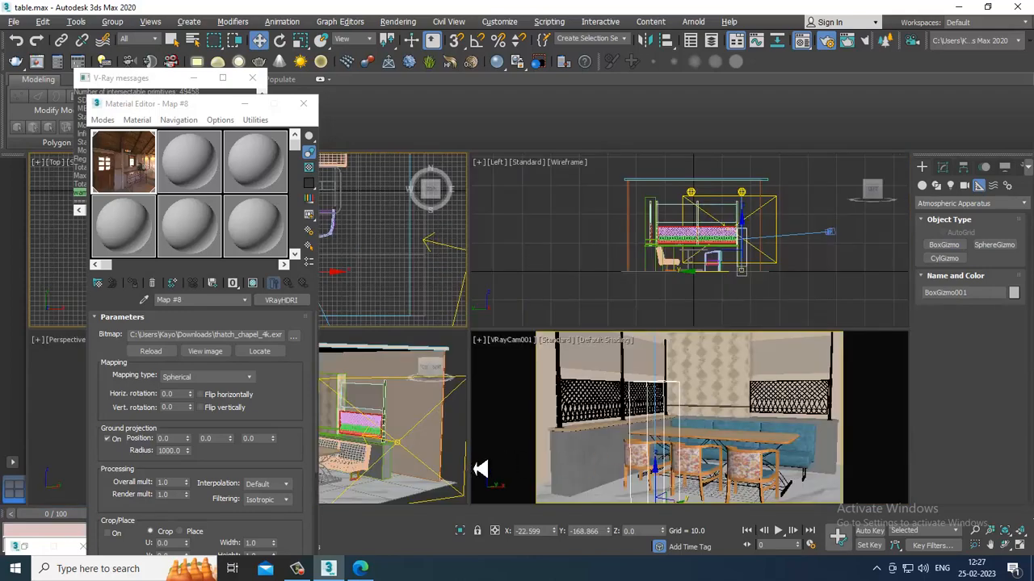
pyautogui.rightClick(454, 454)
pyautogui.hotkey('alt', 'w')
pyautogui.scroll(-3, 492, 391)
pyautogui.moveTo(487, 363); pyautogui.dragTo(496, 362, button='middle')
pyautogui.scroll(3, 487, 359)
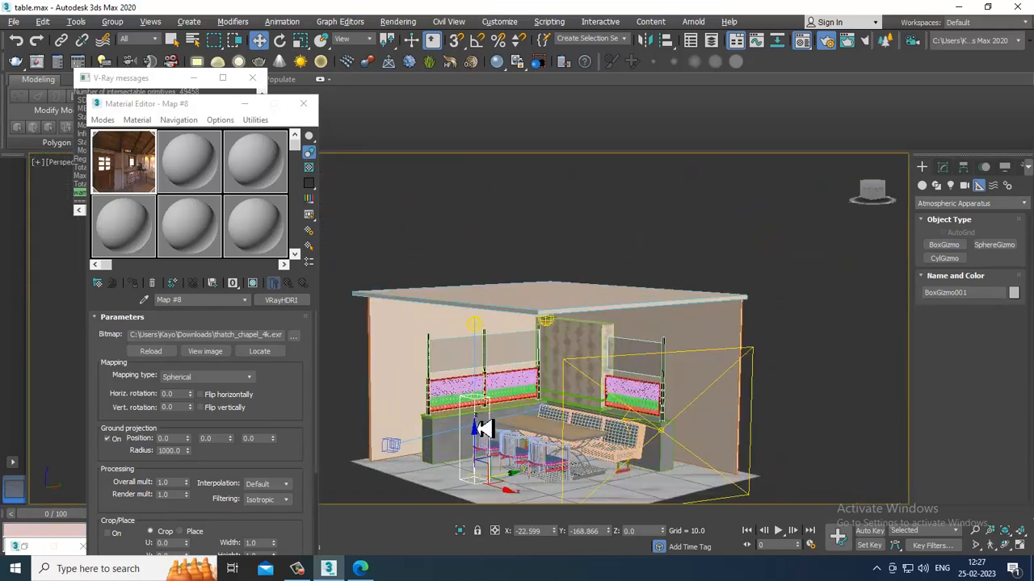
pyautogui.press('r')
pyautogui.moveTo(483, 436); pyautogui.dragTo(495, 381)
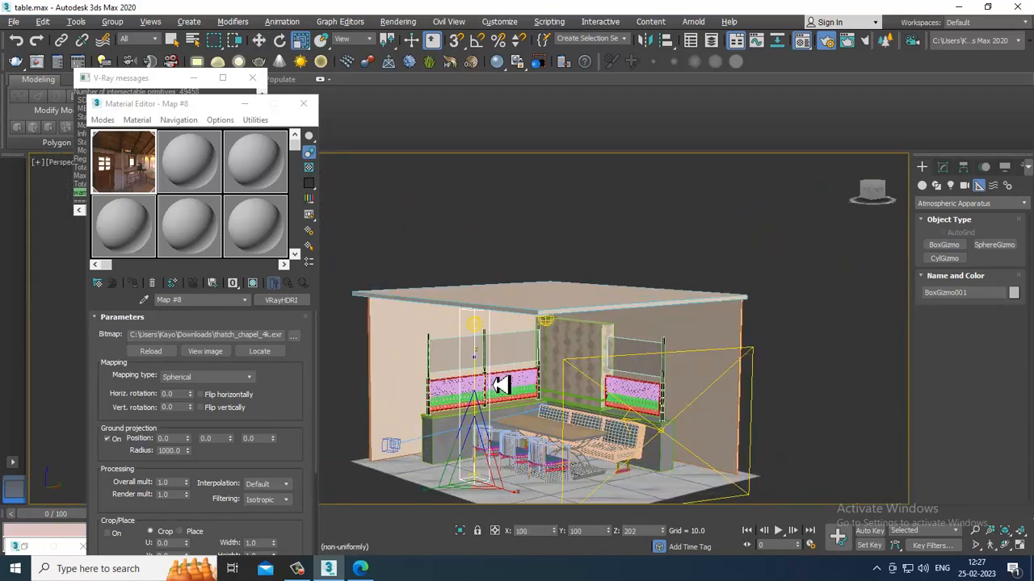
pyautogui.keyDown('alt'); pyautogui.moveTo(502, 387); pyautogui.dragTo(503, 437, button='middle'); pyautogui.keyUp('alt')
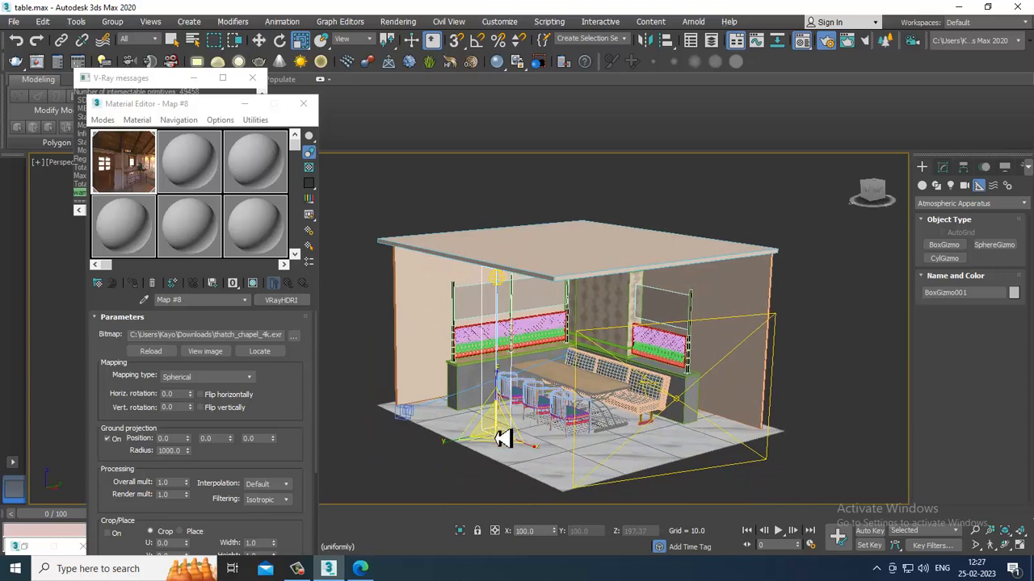
pyautogui.moveTo(498, 436); pyautogui.dragTo(610, 462)
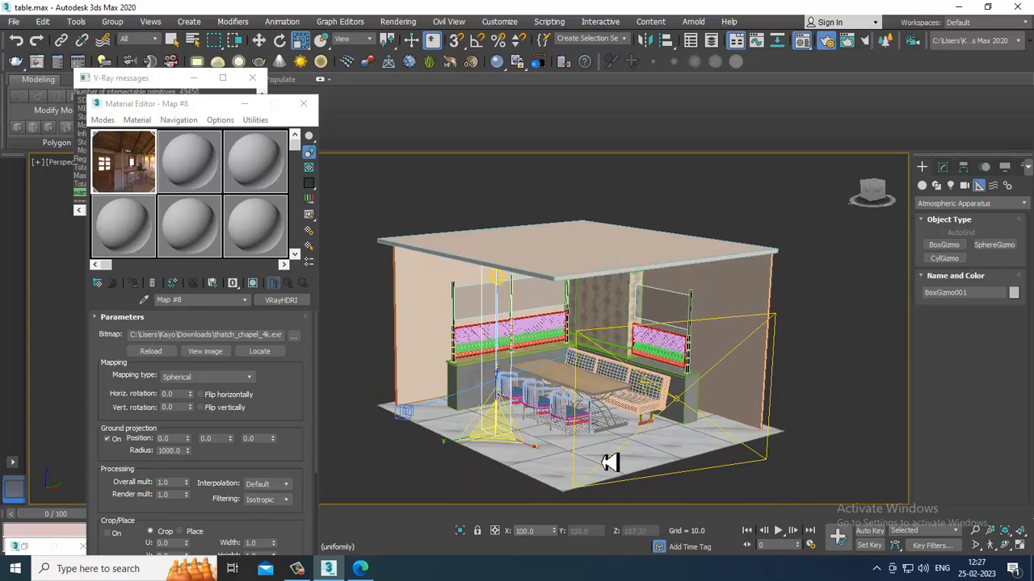
pyautogui.moveTo(481, 465); pyautogui.dragTo(543, 458)
pyautogui.press('w')
pyautogui.keyDown('alt'); pyautogui.moveTo(546, 417); pyautogui.dragTo(634, 385, button='middle'); pyautogui.keyUp('alt')
# Step: Add a VRayEnvironmentFog atmosphere to the box gizmo
pyautogui.click(942, 167)
pyautogui.moveTo(642, 337); pyautogui.dragTo(653, 323, button='middle')
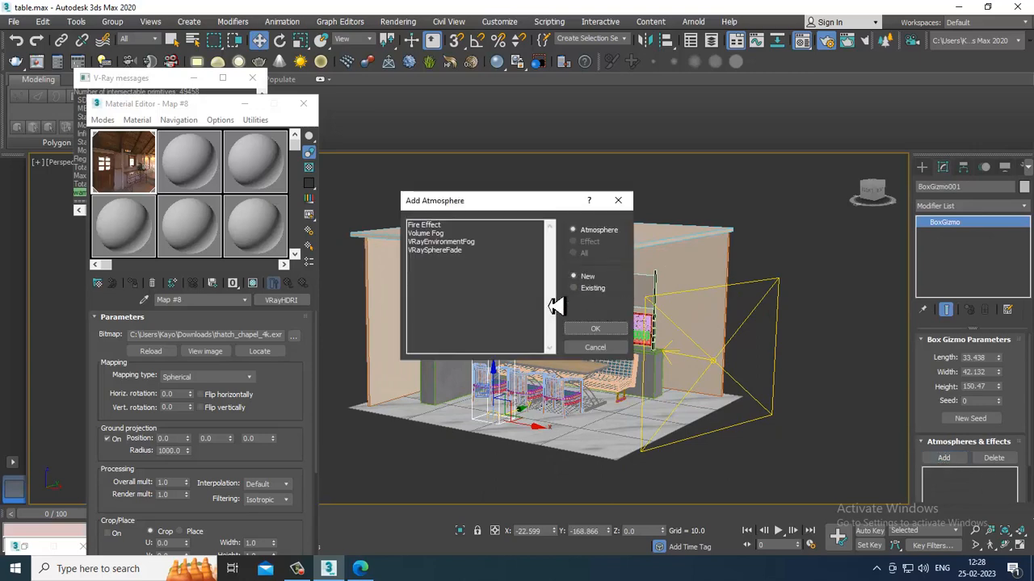
pyautogui.click(465, 235)
pyautogui.click(465, 242)
pyautogui.click(596, 329)
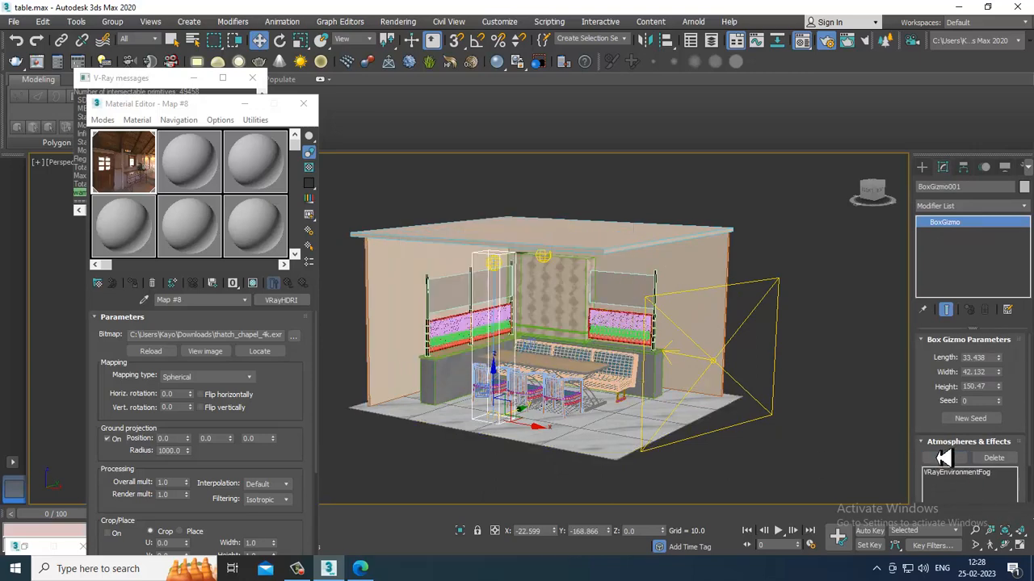
# Step: Open the VRayEnvironmentFog setup and add the photometric light inside the gizmo to the fog's Lights list
pyautogui.moveTo(943, 458); pyautogui.dragTo(945, 336)
pyautogui.click(970, 441)
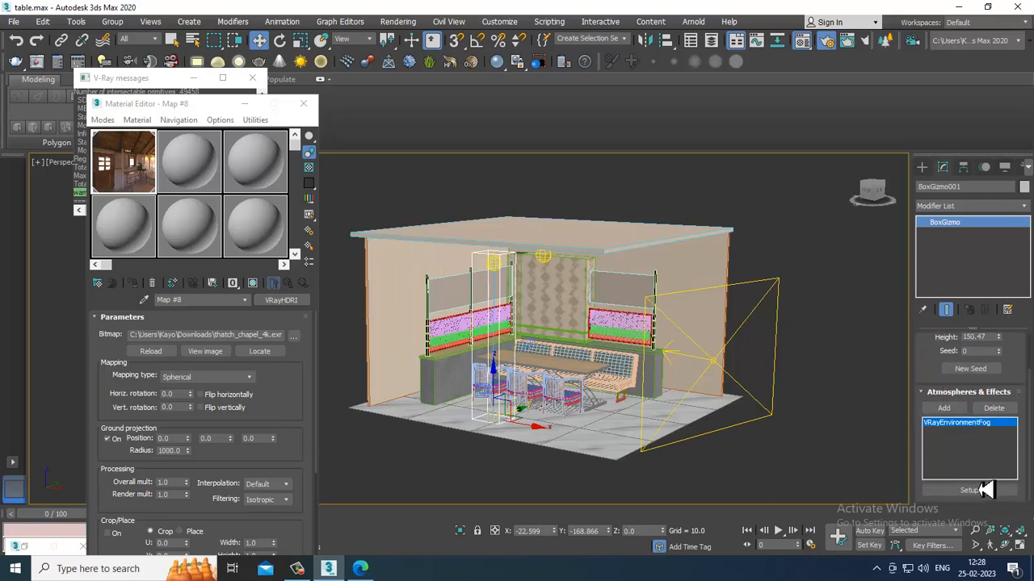
pyautogui.click(969, 490)
pyautogui.moveTo(505, 410); pyautogui.dragTo(793, 142)
pyautogui.moveTo(771, 428); pyautogui.dragTo(782, 171)
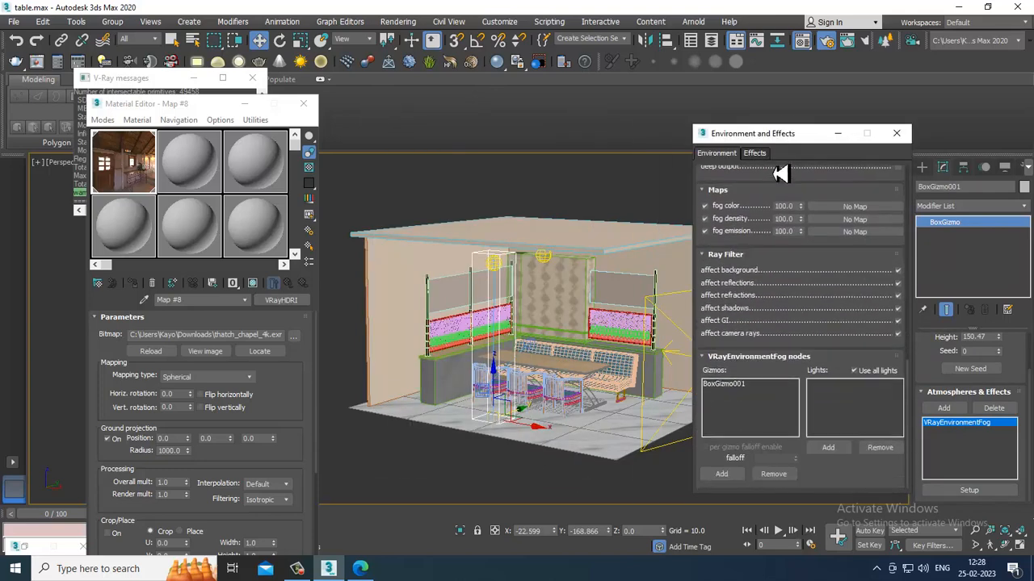
pyautogui.click(830, 450)
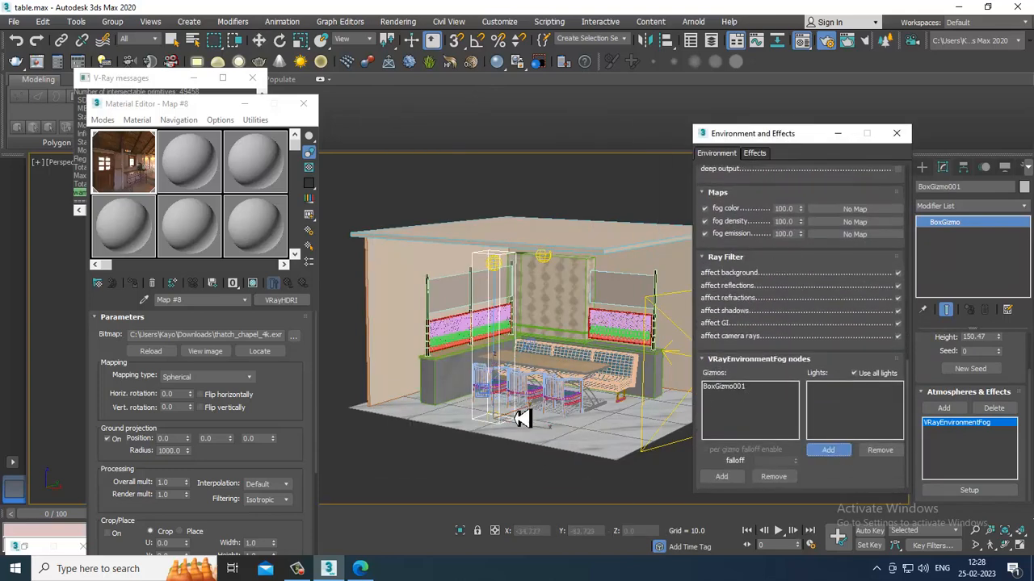
pyautogui.click(500, 275)
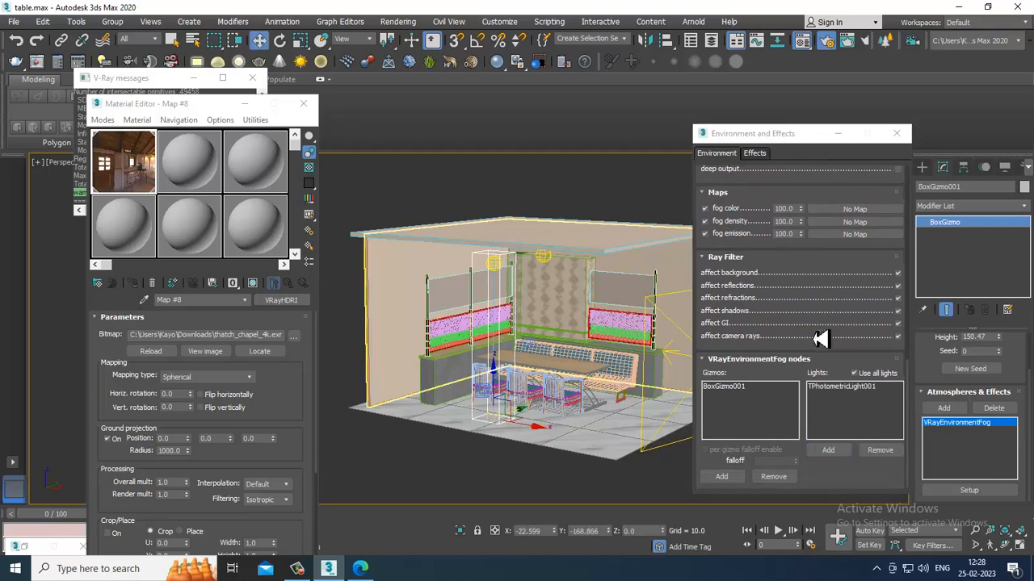
# Step: Set the VRayEnvironmentFog fog color to a pale warm cream
pyautogui.moveTo(787, 261); pyautogui.dragTo(792, 573)
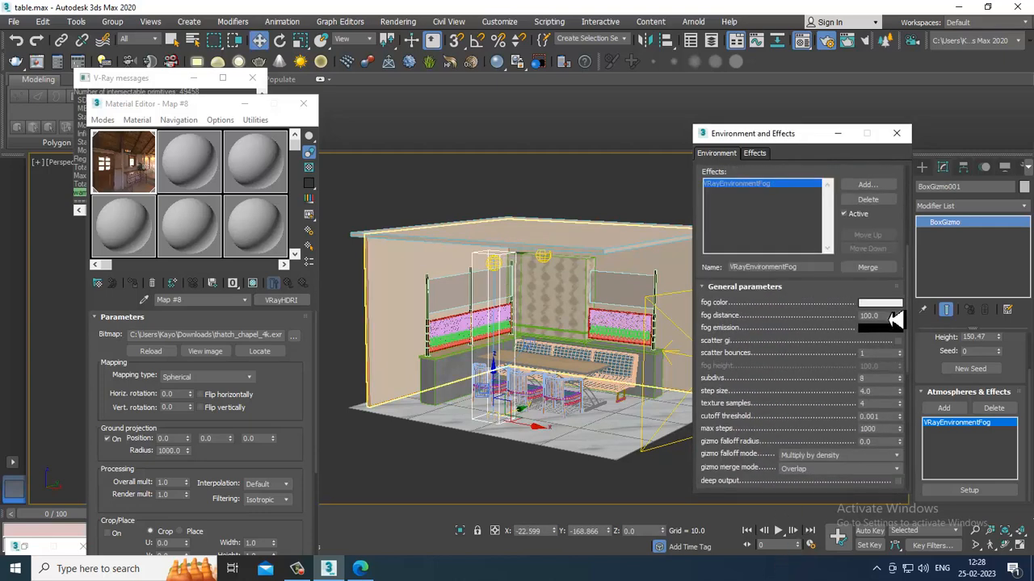
pyautogui.click(880, 303)
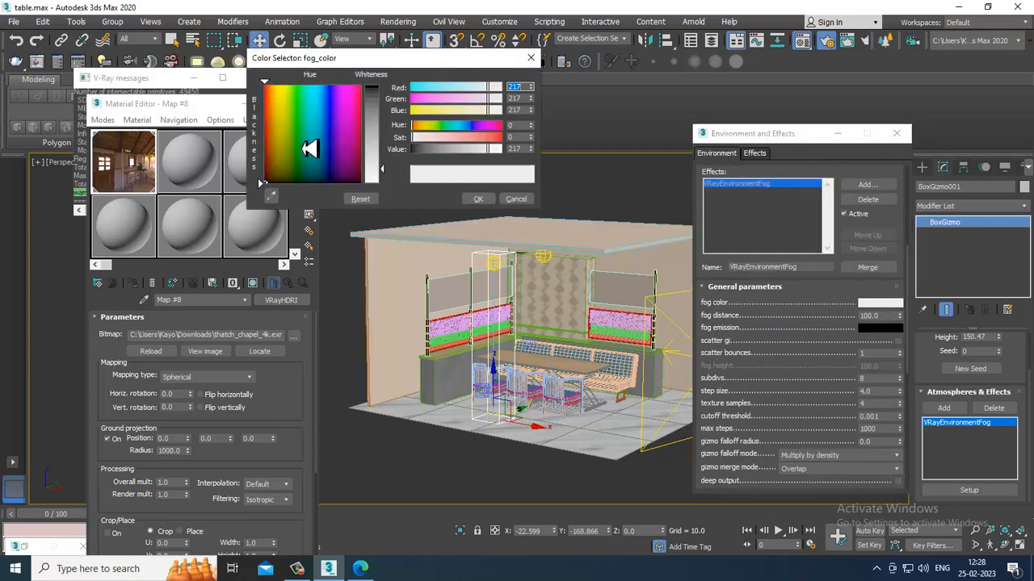
pyautogui.moveTo(302, 145)
pyautogui.mouseDown()
pyautogui.moveTo(286, 150)
pyautogui.moveTo(277, 125)
pyautogui.mouseUp()
pyautogui.moveTo(390, 170)
pyautogui.mouseDown()
pyautogui.moveTo(394, 153)
pyautogui.moveTo(467, 184)
pyautogui.mouseUp()
pyautogui.click(478, 201)
# Step: Minimize the Material Editor, close the V-Ray messages window and switch the Perspective viewport to live V-Ray rendering
pyautogui.scroll(3, 516, 362)
pyautogui.moveTo(521, 357); pyautogui.dragTo(494, 350, button='middle')
pyautogui.click(243, 103)
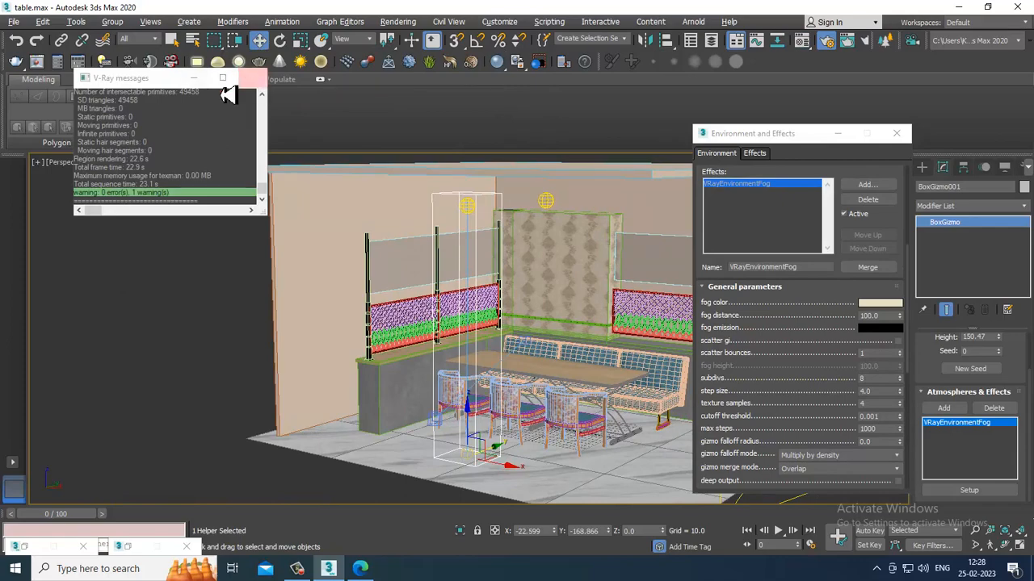
pyautogui.click(252, 78)
pyautogui.click(109, 162)
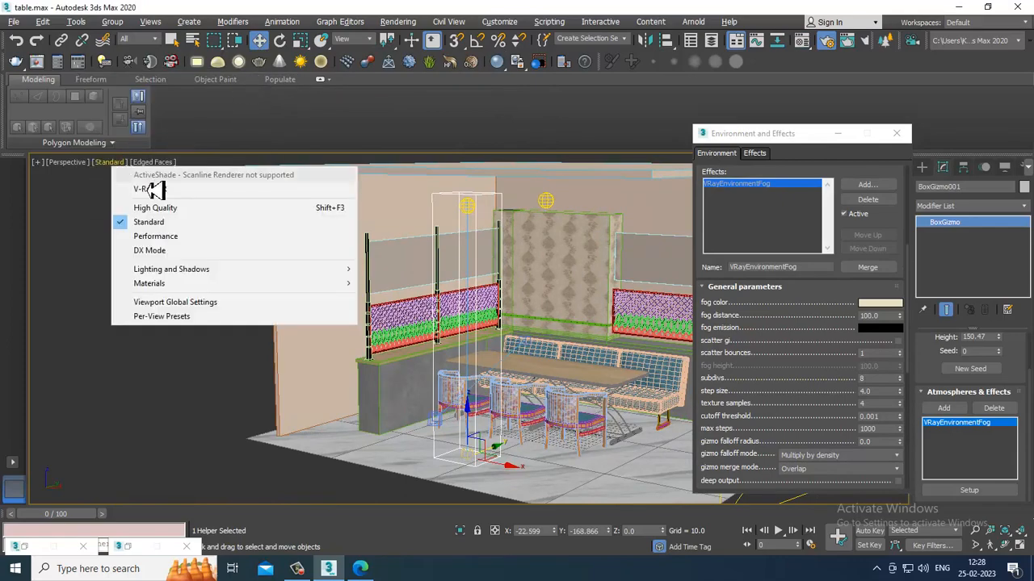
pyautogui.click(165, 194)
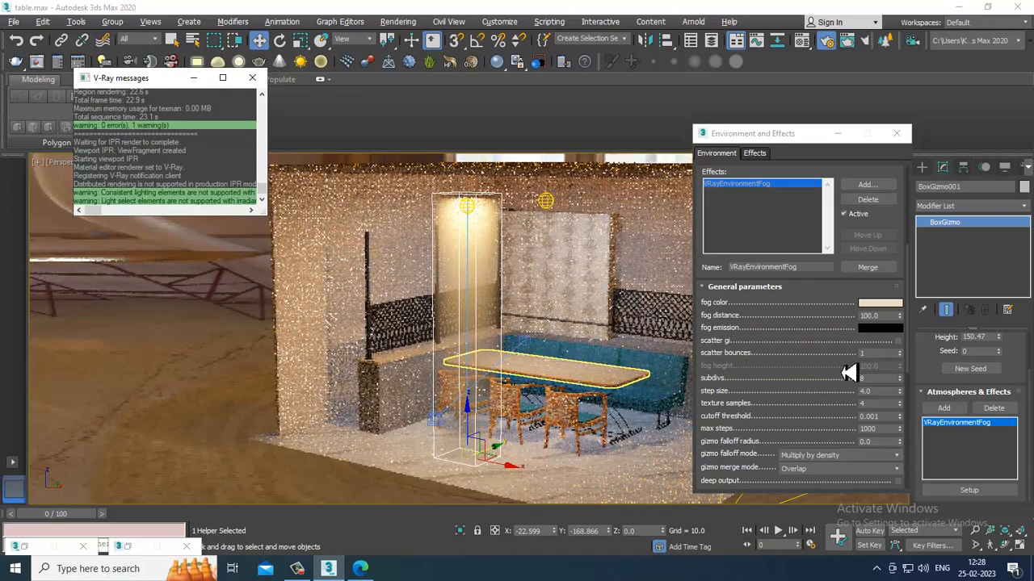
# Step: Set the fog distance of the VRayEnvironmentFog to 562.44
pyautogui.click(900, 302)
pyautogui.moveTo(900, 316); pyautogui.dragTo(888, 98)
pyautogui.moveTo(891, 416); pyautogui.dragTo(825, 319)
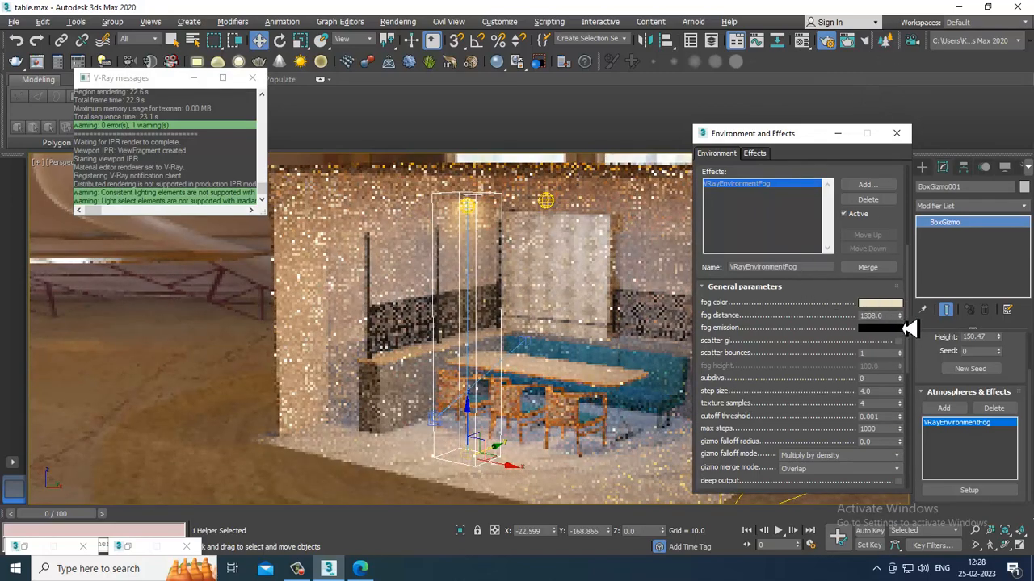
pyautogui.moveTo(900, 317); pyautogui.dragTo(864, 406)
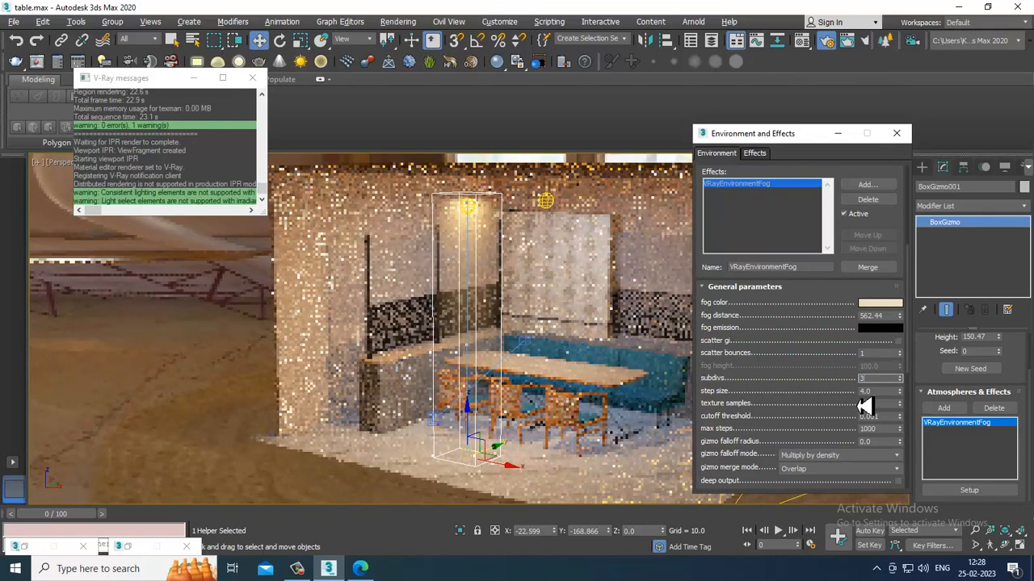
# Step: Set the fog's subdivs to 32, scatter bounces to 3, max steps to 500 and cutoff threshold to 0.03
pyautogui.doubleClick(862, 355)
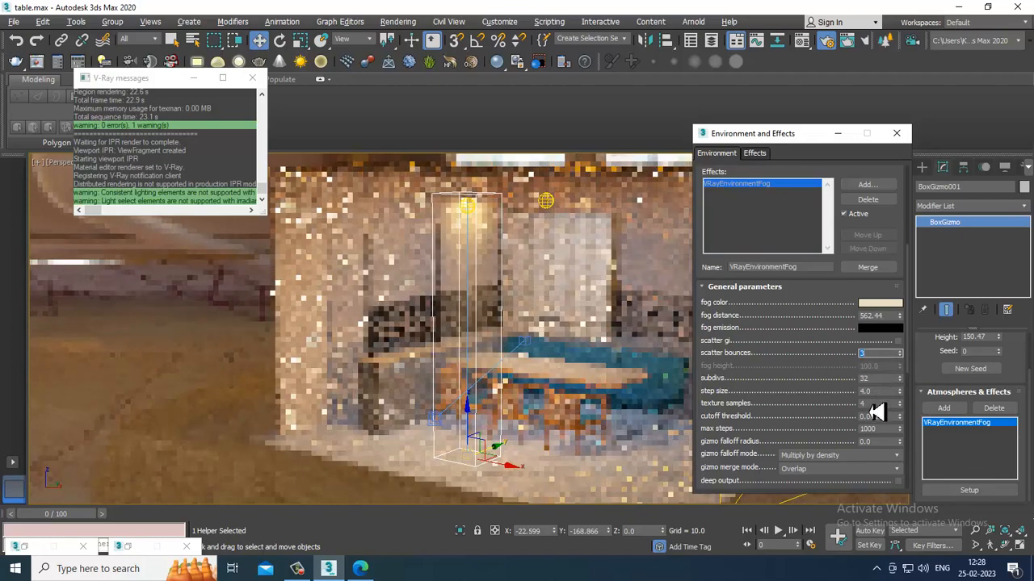
pyautogui.doubleClick(868, 428)
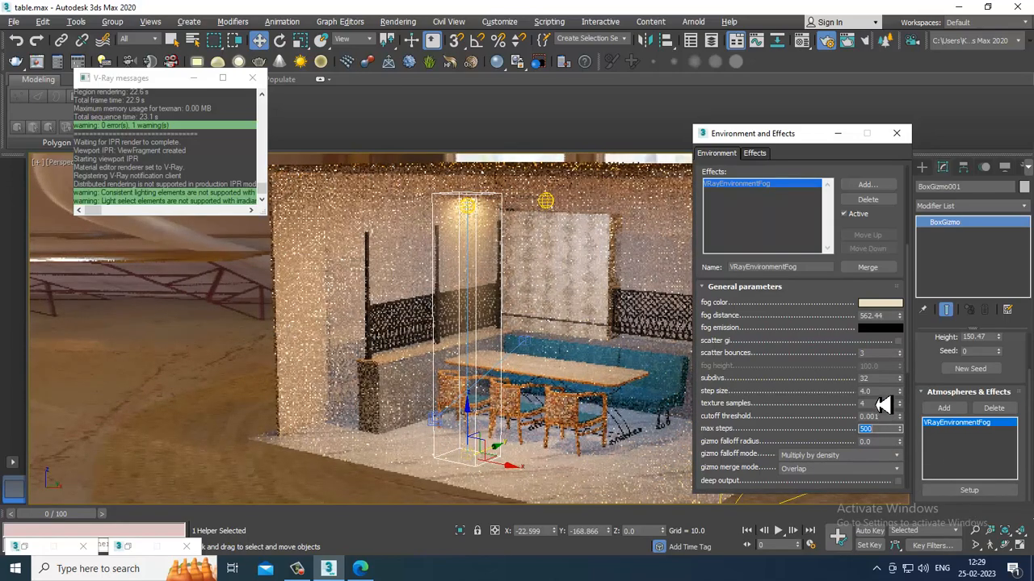
pyautogui.hotkey('shift', 'Tab')
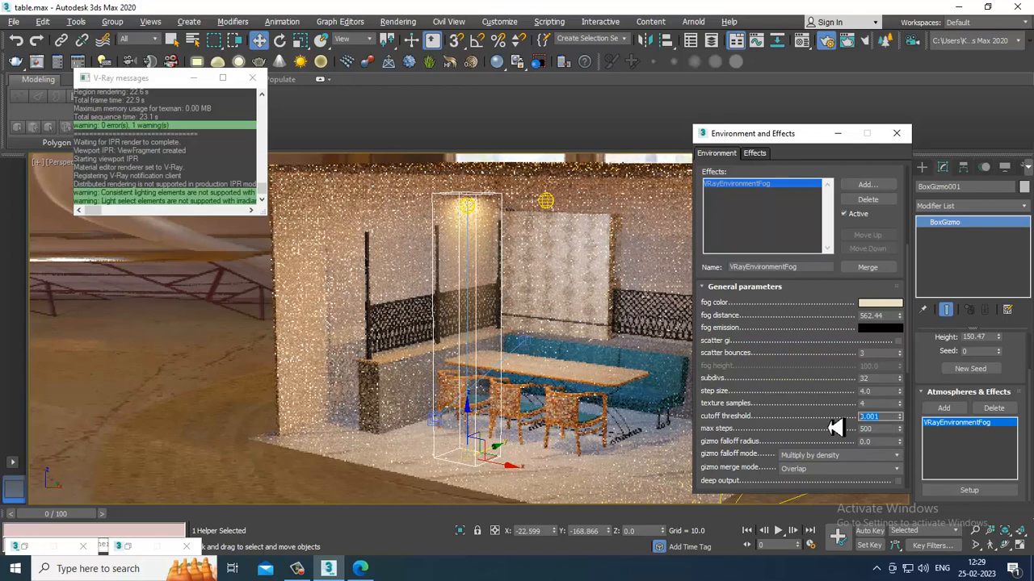
pyautogui.write('0.03')
pyautogui.press('Return')
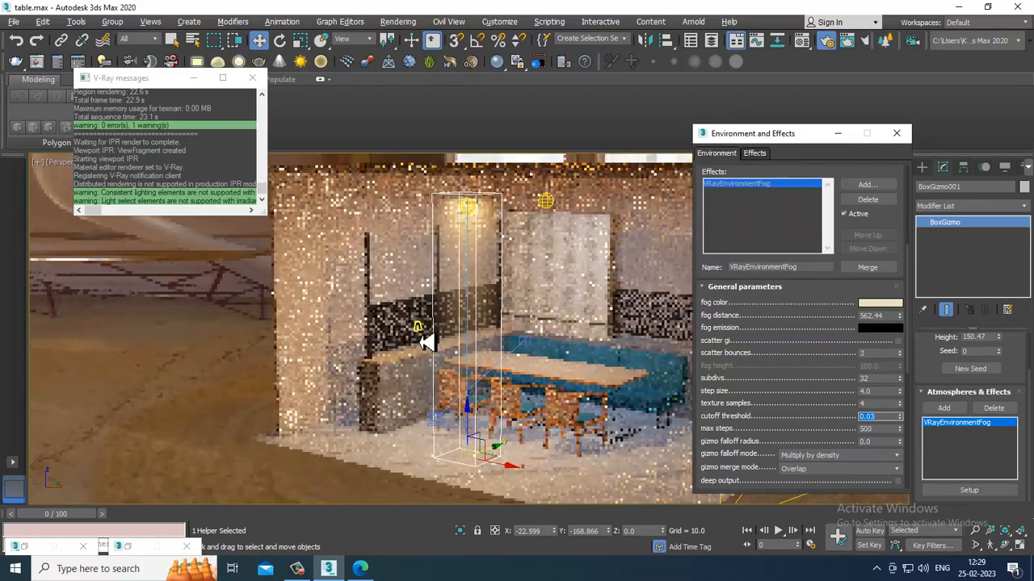
# Step: Close the environment settings, run a test render of the maximized VRayCam001 view and close the frame buffer
pyautogui.click(896, 133)
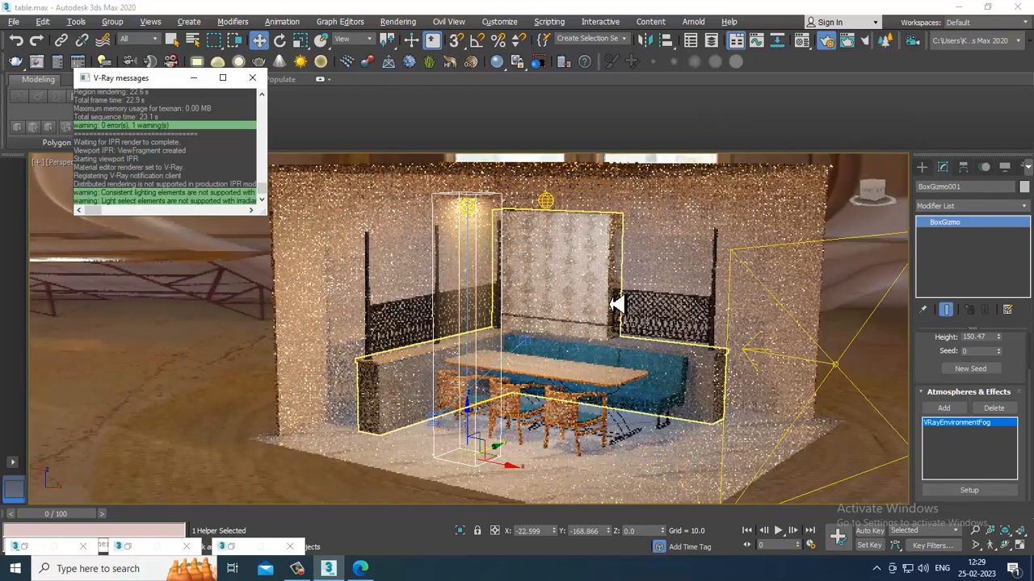
pyautogui.hotkey('alt', 'w')
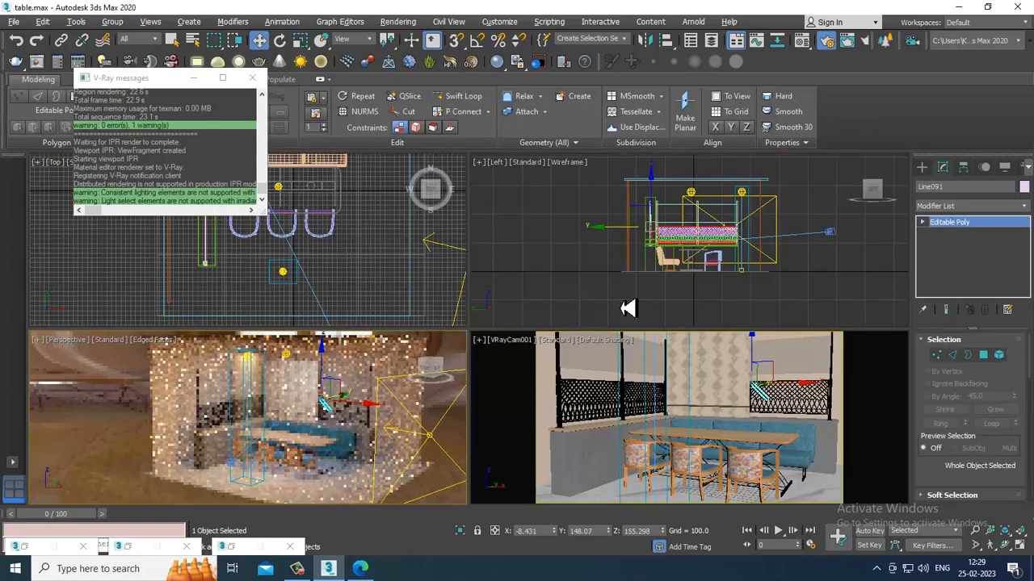
pyautogui.click(650, 374)
pyautogui.hotkey('alt', 'w')
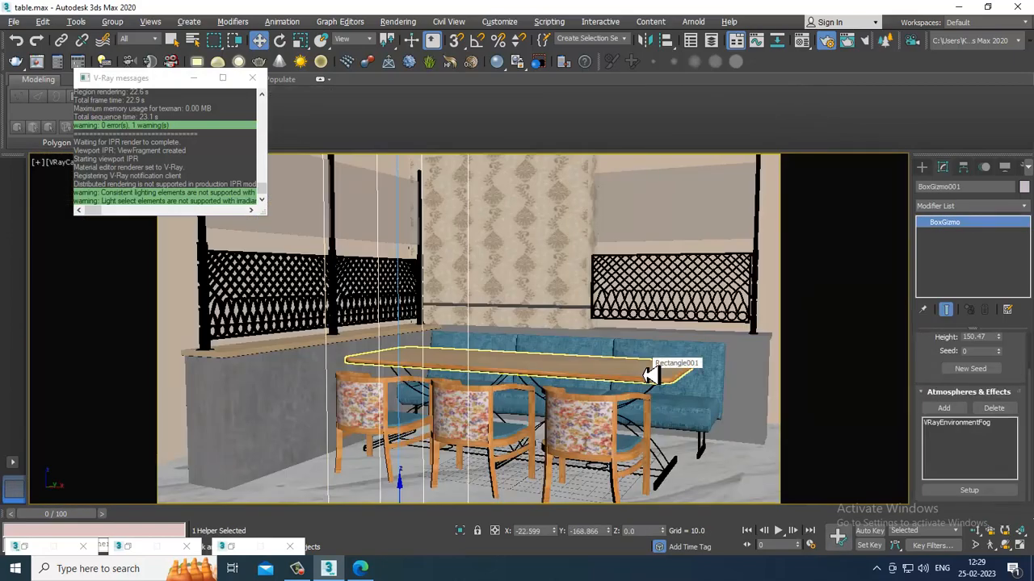
pyautogui.hotkey('shift', 'q')
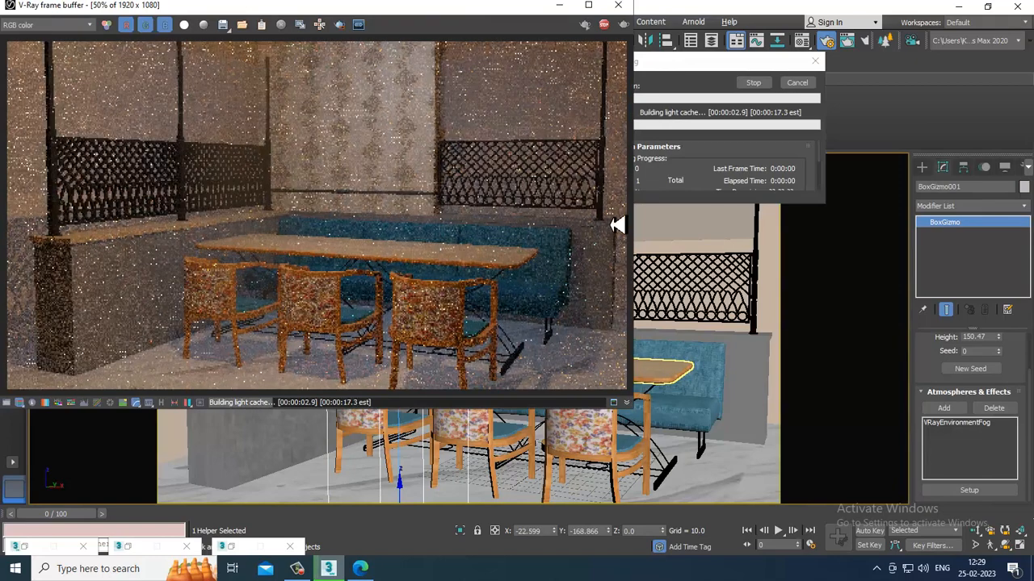
pyautogui.click(617, 5)
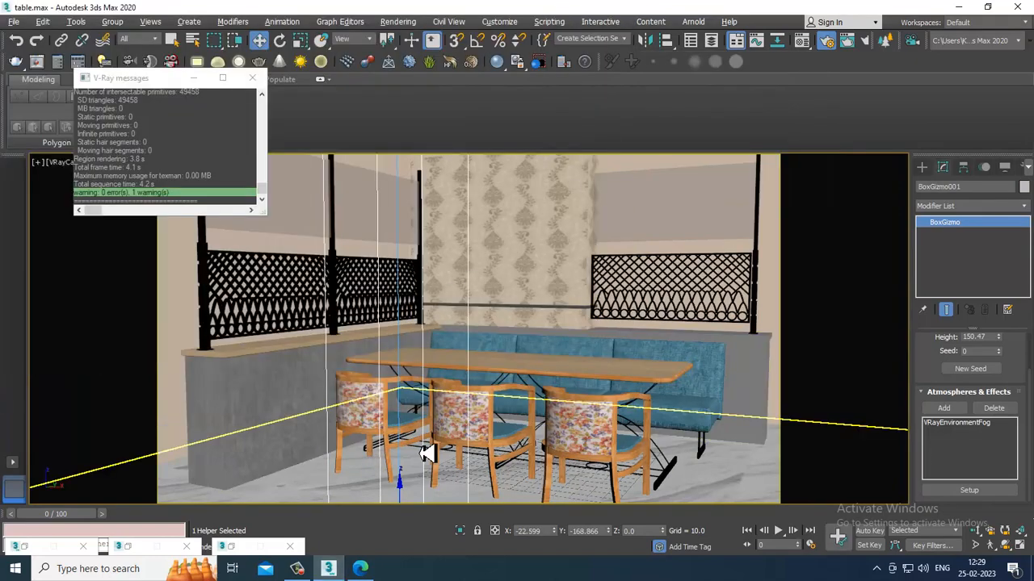
# Step: Switch the VRayCam001 shaded viewport to Perspective, select the photometric light inside the fog gizmo and maximize that viewport
pyautogui.hotkey('alt', 'w')
pyautogui.scroll(-5, 339, 428)
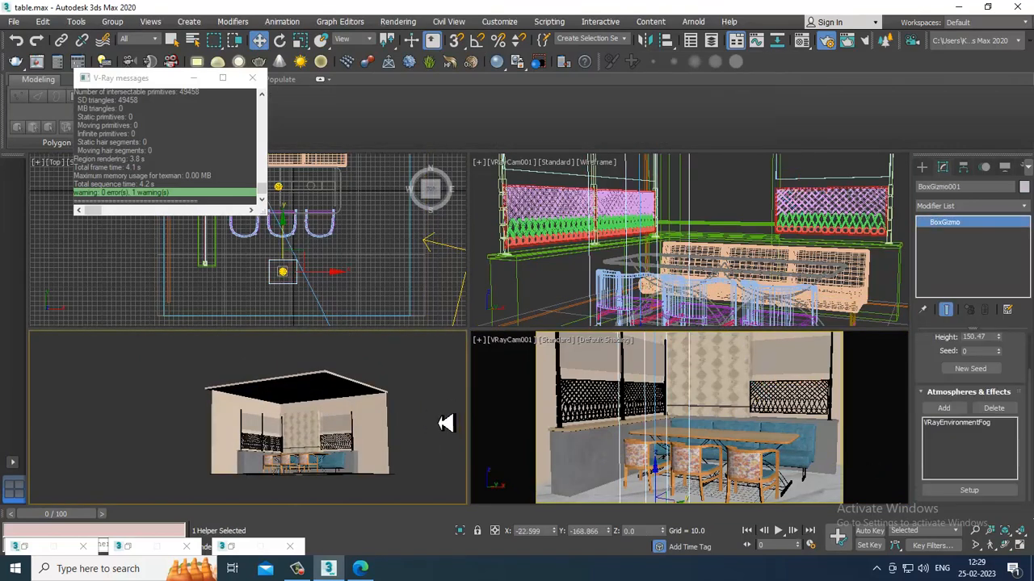
pyautogui.moveTo(417, 420)
pyautogui.keyDown('alt'); pyautogui.mouseDown(button='middle')
pyautogui.moveTo(399, 461)
pyautogui.moveTo(411, 437)
pyautogui.mouseUp(button='middle'); pyautogui.keyUp('alt')
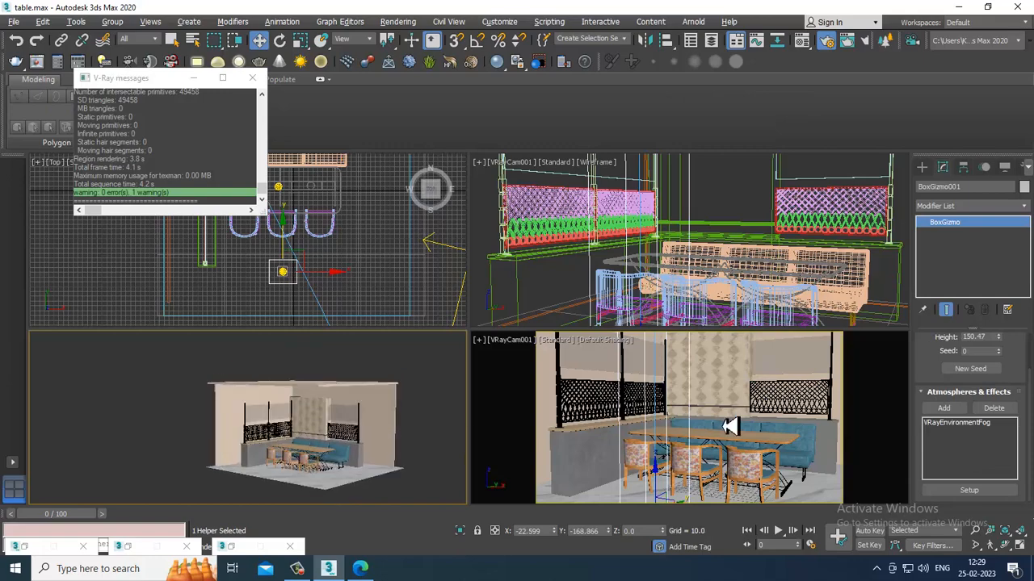
pyautogui.click(719, 397)
pyautogui.scroll(-5, 662, 393)
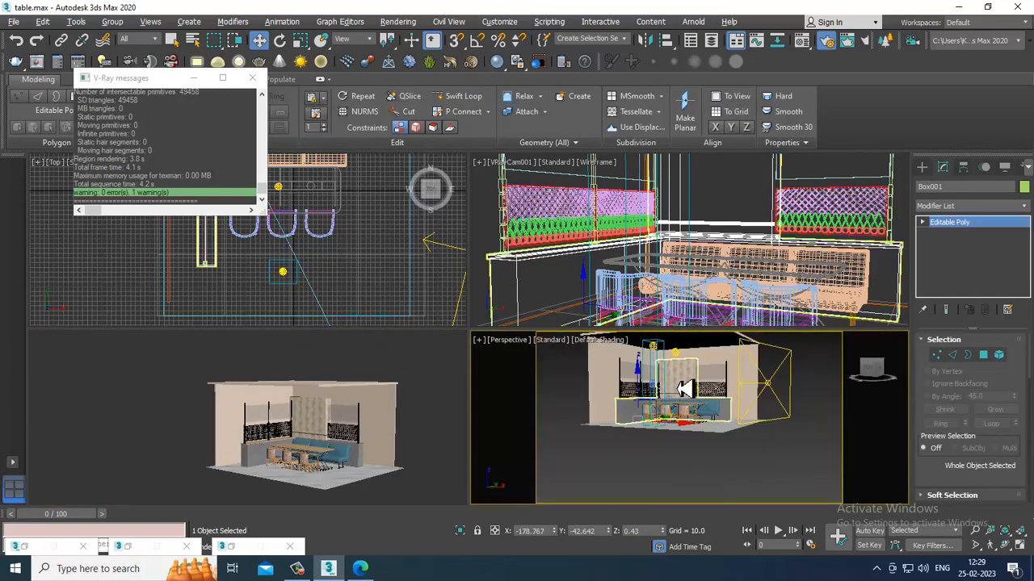
pyautogui.moveTo(365, 361); pyautogui.dragTo(343, 389, button='middle')
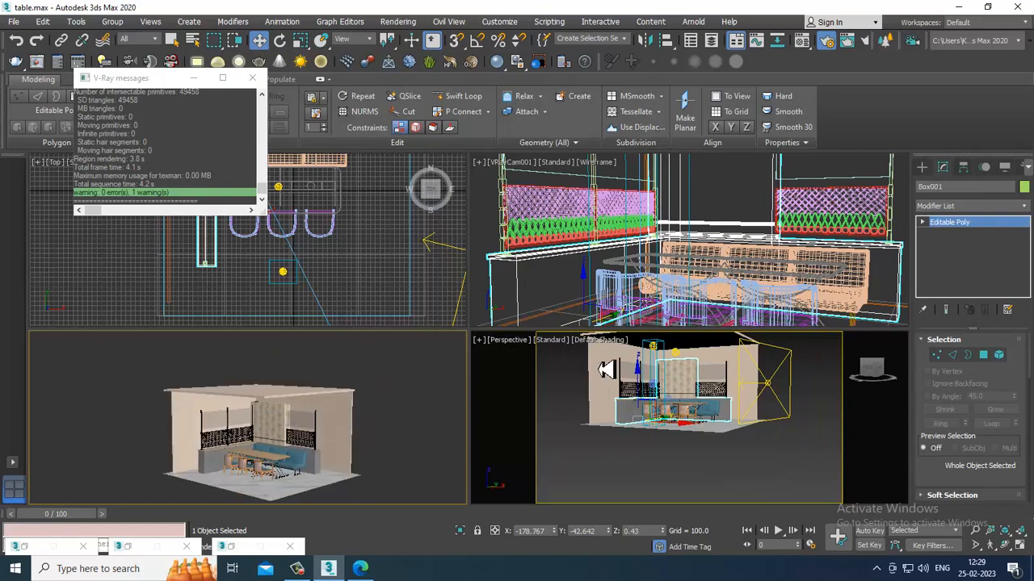
pyautogui.click(559, 342)
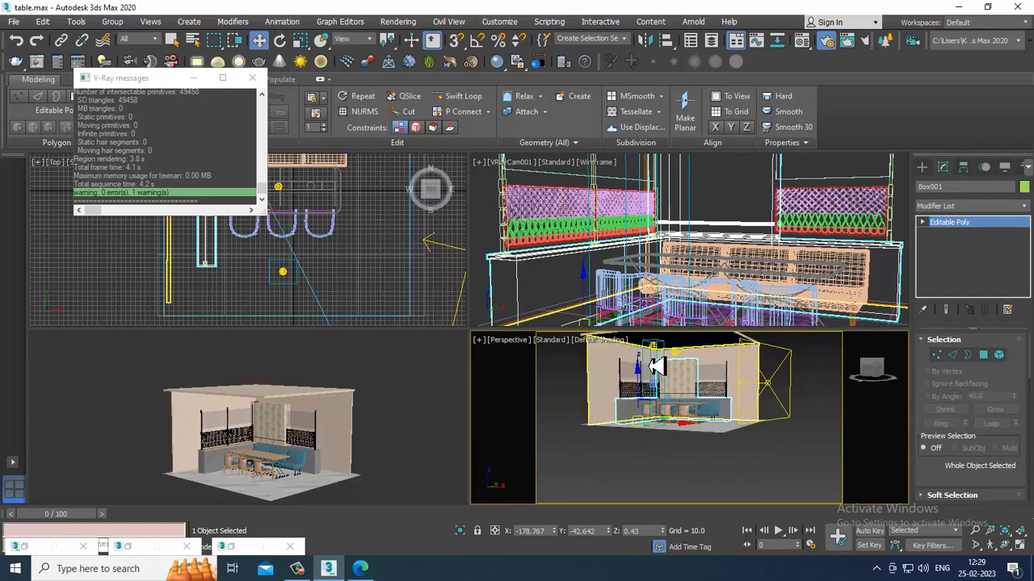
pyautogui.click(658, 366)
pyautogui.hotkey('alt', 'w')
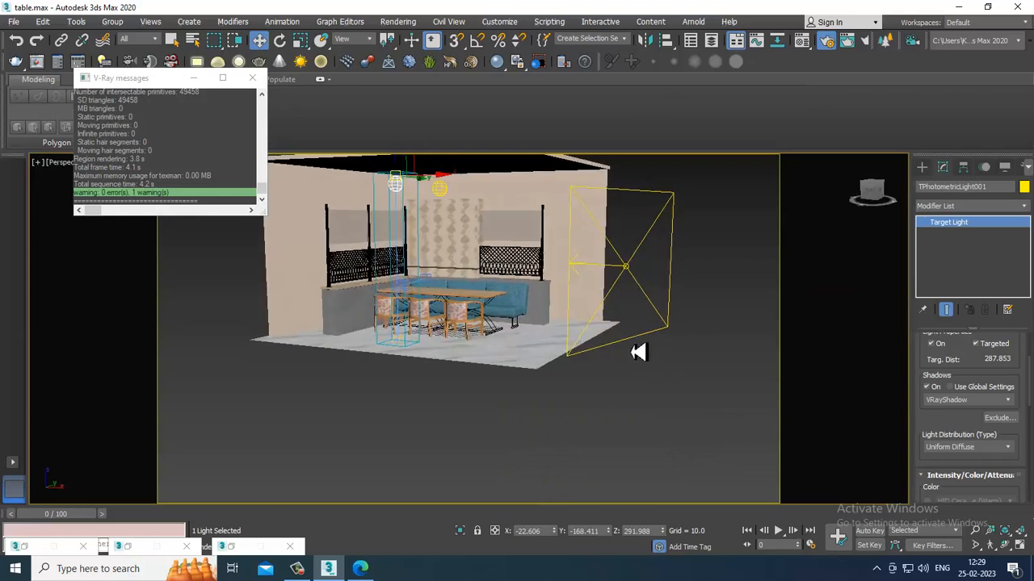
pyautogui.keyDown('alt'); pyautogui.moveTo(638, 352); pyautogui.dragTo(565, 368, button='middle'); pyautogui.keyUp('alt')
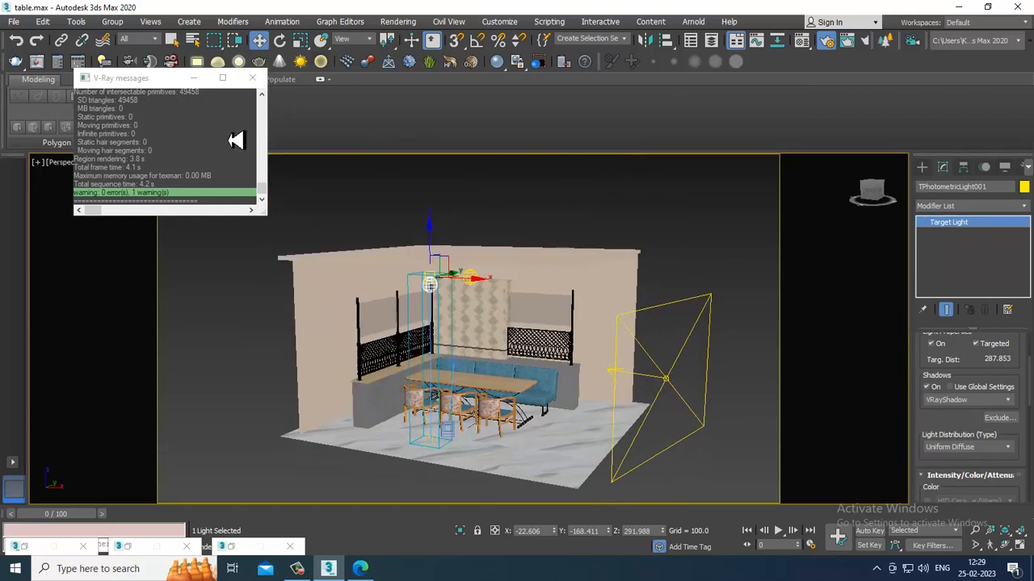
# Step: Start V-Ray IPR in the Perspective viewport, show the photometric light's color and intensity settings, and dismiss the V-Ray messages
pyautogui.click(252, 79)
pyautogui.click(113, 163)
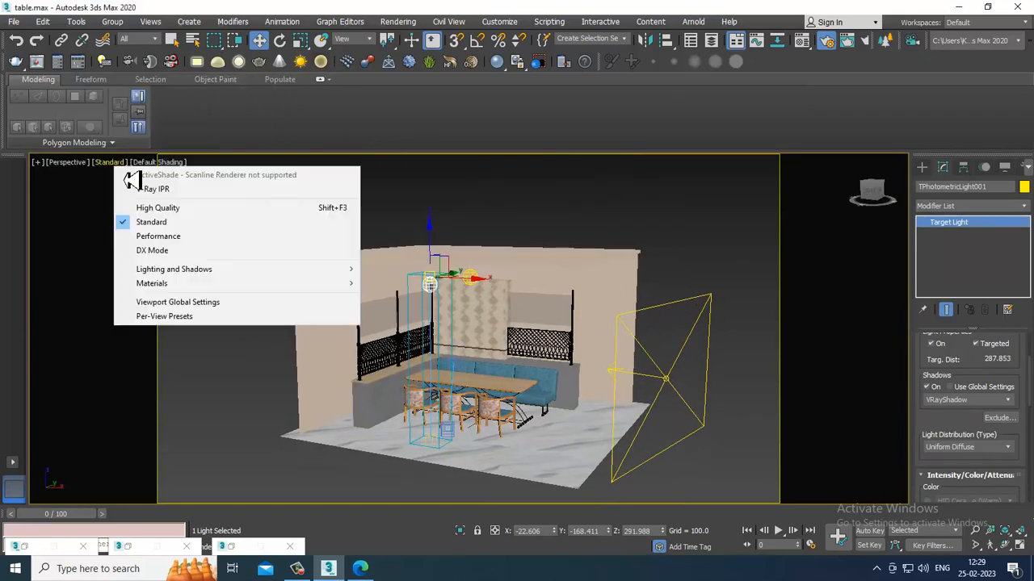
pyautogui.click(154, 189)
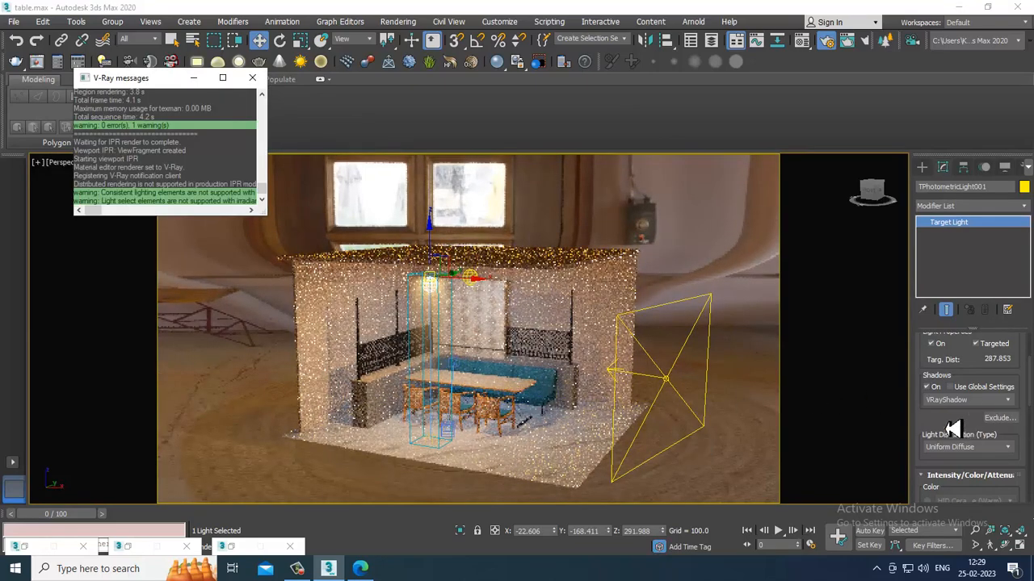
pyautogui.moveTo(953, 428); pyautogui.dragTo(953, 279)
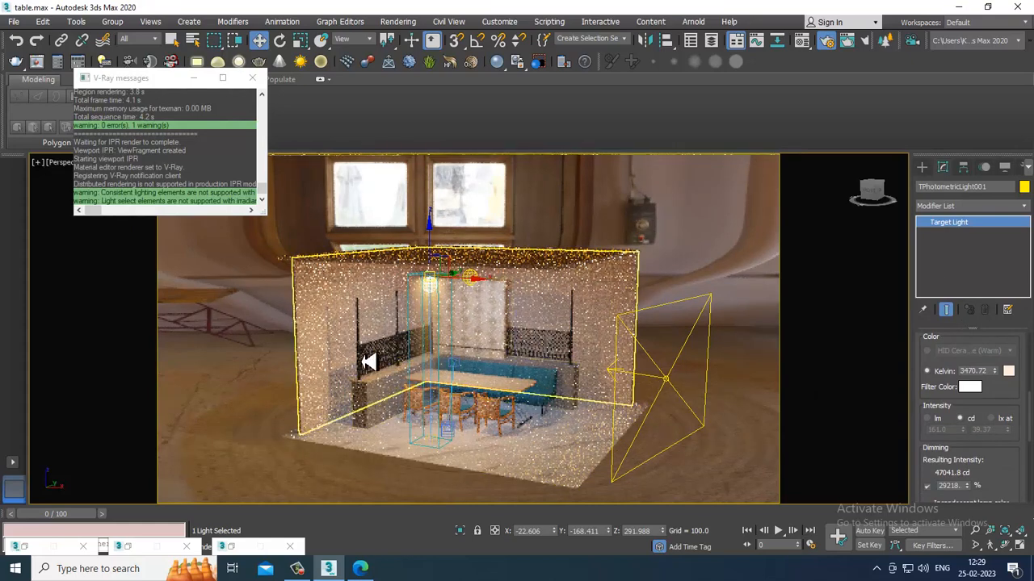
pyautogui.click(252, 78)
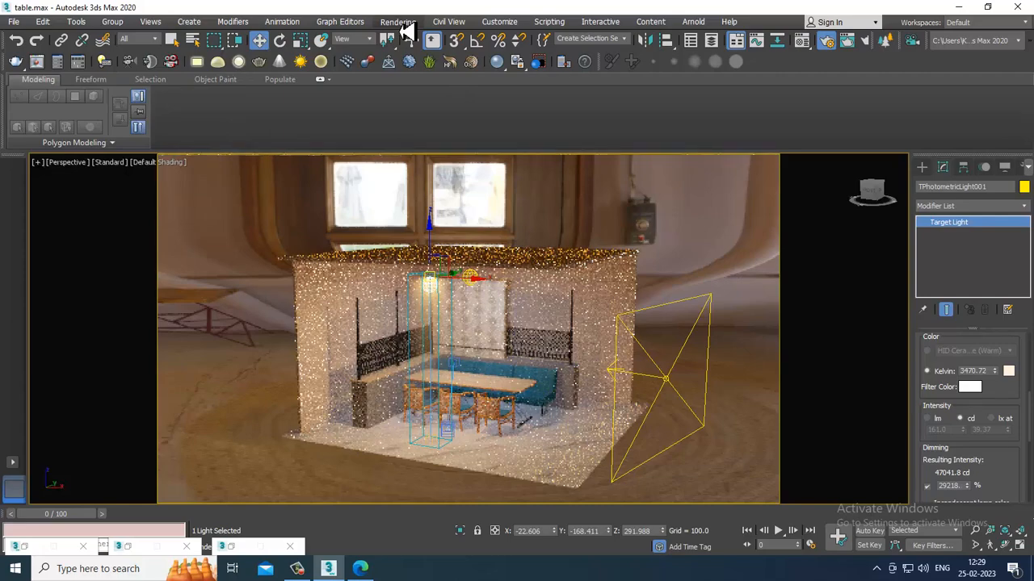
# Step: Reopen the environment settings and set the VRayEnvironmentFog fog distance to 185.605
pyautogui.click(400, 23)
pyautogui.click(486, 191)
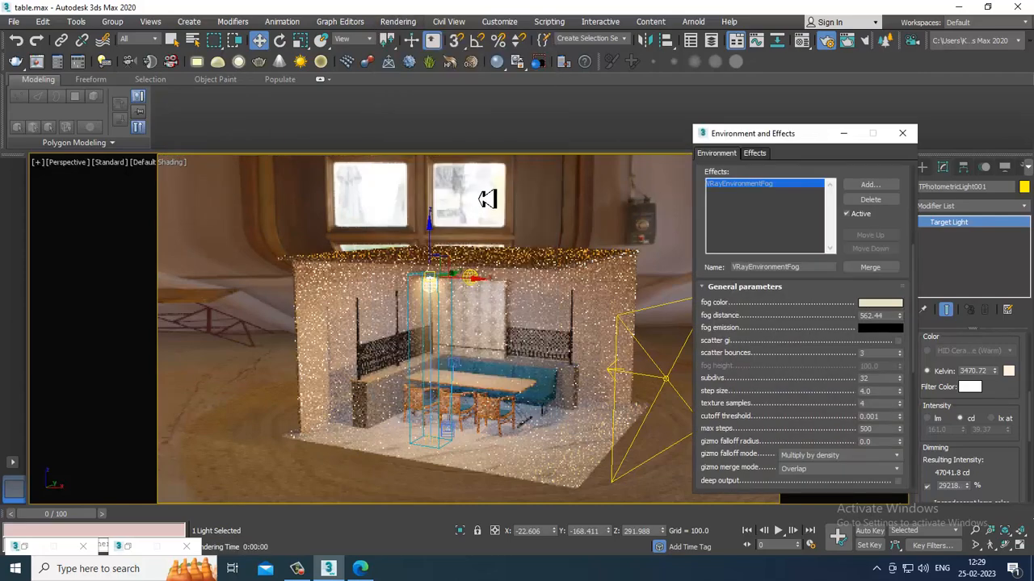
pyautogui.moveTo(899, 316); pyautogui.dragTo(919, 373)
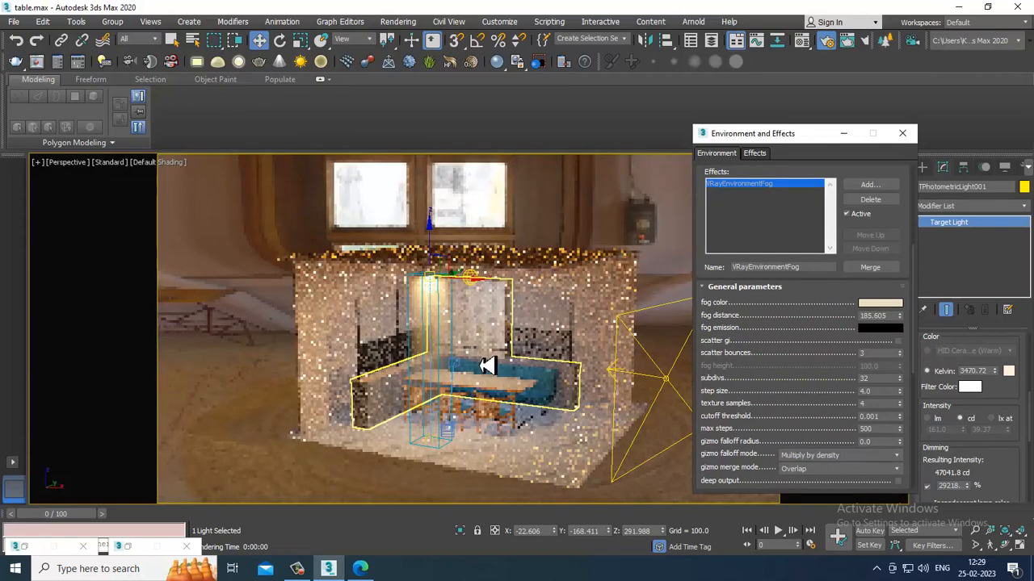
# Step: Switch the viewport to the VRayCam001 camera and start V-Ray IPR in it
pyautogui.press('c')
pyautogui.press('F3')
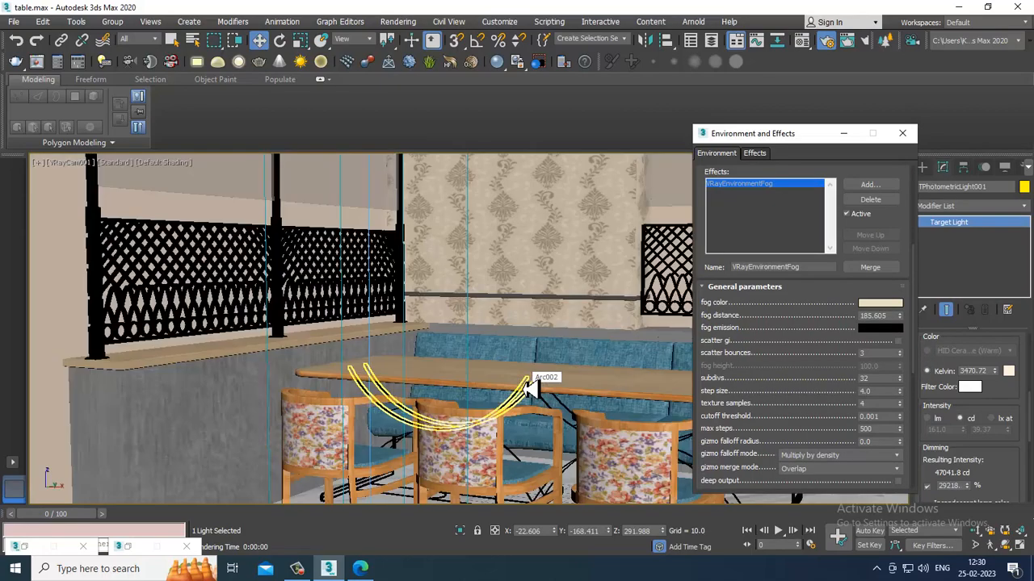
pyautogui.click(118, 165)
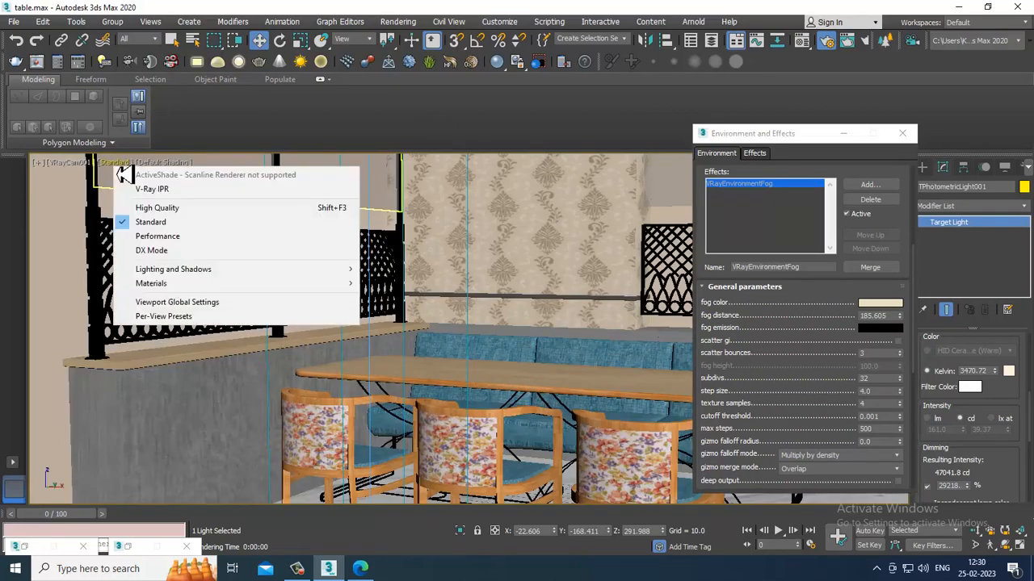
pyautogui.click(159, 193)
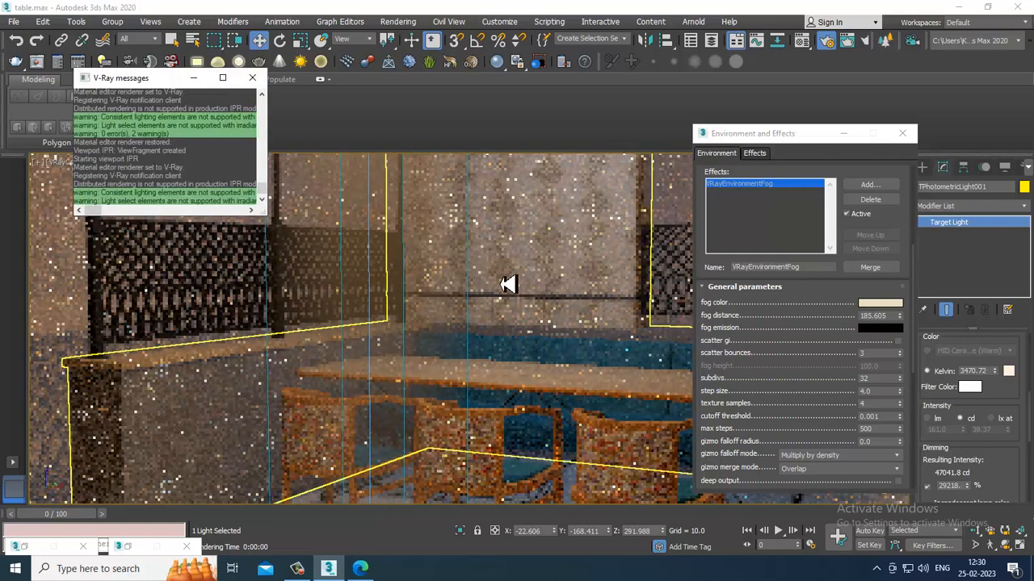
# Step: Set the fog distance to 454.733, minimize the environment settings and start a V-Ray render of the camera view
pyautogui.moveTo(898, 316); pyautogui.dragTo(903, 278)
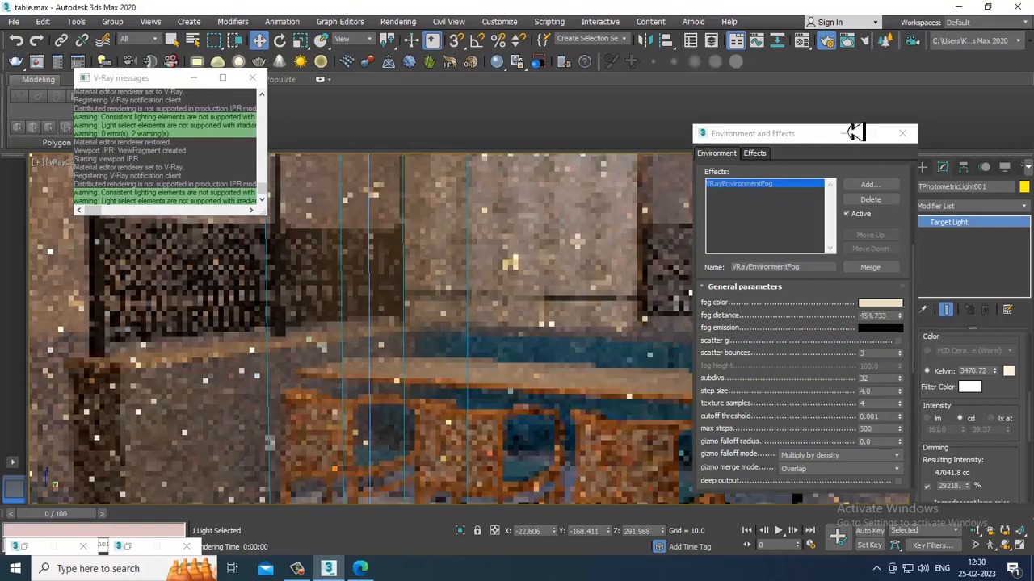
pyautogui.click(845, 134)
pyautogui.hotkey('shift', 'q')
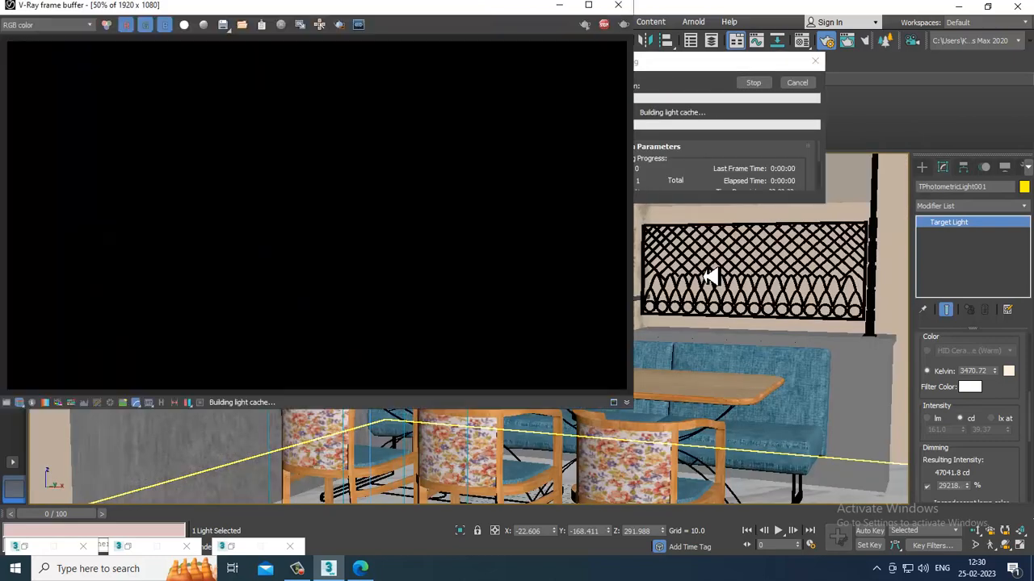